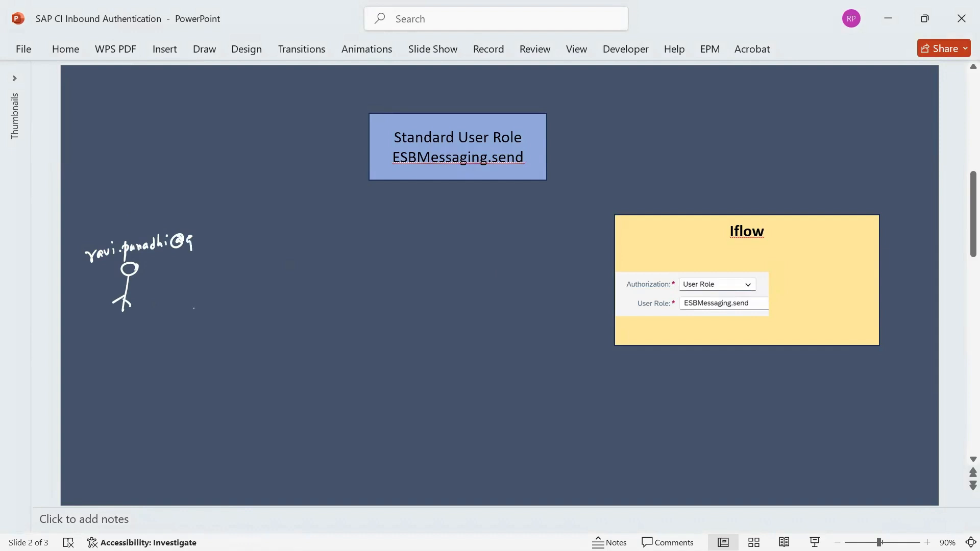
# Finish handwriting the user's e-mail and write an underlined SAP IDP label above it
pyautogui.moveTo(196, 238); pyautogui.dragTo(204, 243)
pyautogui.moveTo(211, 237); pyautogui.dragTo(213, 242)
pyautogui.moveTo(218, 235); pyautogui.dragTo(221, 243)
pyautogui.moveTo(228, 238); pyautogui.dragTo(265, 245)
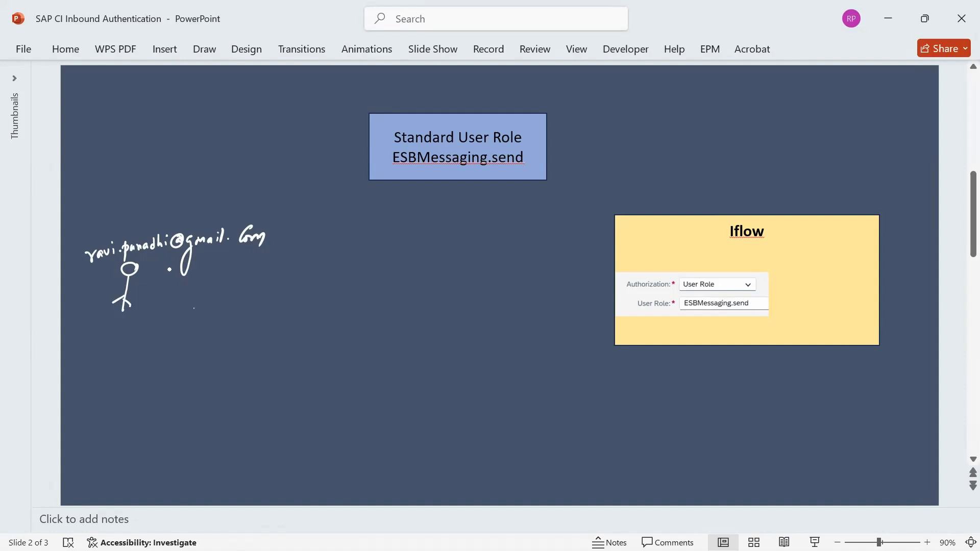
pyautogui.moveTo(116, 204)
pyautogui.mouseDown()
pyautogui.moveTo(106, 220)
pyautogui.moveTo(144, 207)
pyautogui.moveTo(168, 215)
pyautogui.mouseUp()
pyautogui.moveTo(170, 203); pyautogui.dragTo(171, 209)
pyautogui.moveTo(106, 226); pyautogui.dragTo(183, 223)
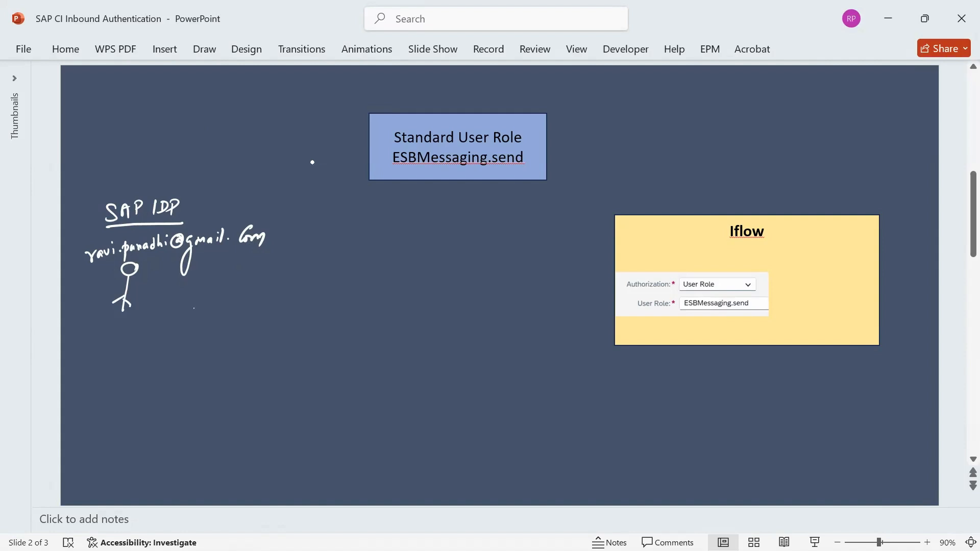
# Sketch a BTP box with an arrow from SAP IDP, and write Global_iflow above Iflow
pyautogui.moveTo(185, 101)
pyautogui.mouseDown()
pyautogui.moveTo(167, 185)
pyautogui.moveTo(286, 185)
pyautogui.moveTo(284, 90)
pyautogui.moveTo(277, 183)
pyautogui.mouseUp()
pyautogui.moveTo(230, 74)
pyautogui.mouseDown()
pyautogui.moveTo(226, 89)
pyautogui.moveTo(255, 80)
pyautogui.mouseUp()
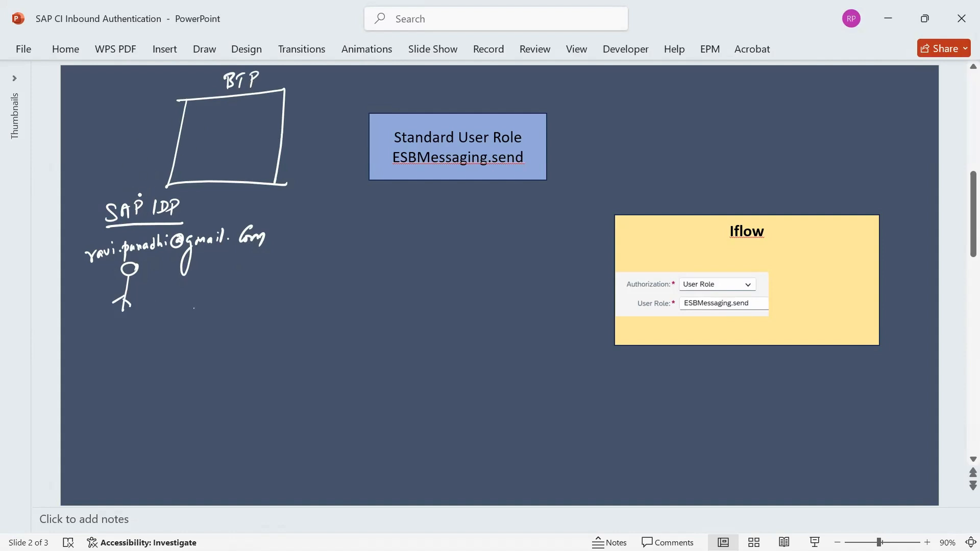
pyautogui.moveTo(137, 201)
pyautogui.mouseDown()
pyautogui.moveTo(132, 151)
pyautogui.moveTo(180, 147)
pyautogui.mouseUp()
pyautogui.moveTo(699, 184)
pyautogui.mouseDown()
pyautogui.moveTo(690, 195)
pyautogui.moveTo(701, 205)
pyautogui.moveTo(768, 187)
pyautogui.moveTo(777, 199)
pyautogui.moveTo(792, 196)
pyautogui.mouseUp()
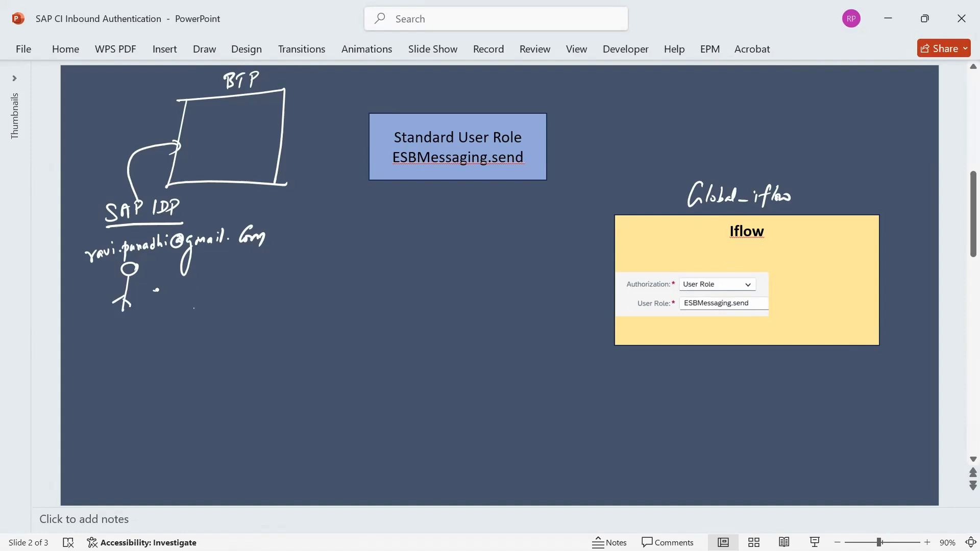
# Draw an arrow from the stick figure to an underlined https label
pyautogui.moveTo(153, 291)
pyautogui.mouseDown()
pyautogui.moveTo(216, 291)
pyautogui.moveTo(205, 299)
pyautogui.mouseUp()
pyautogui.moveTo(226, 266)
pyautogui.mouseDown()
pyautogui.moveTo(234, 294)
pyautogui.moveTo(243, 288)
pyautogui.mouseUp()
pyautogui.moveTo(239, 269)
pyautogui.mouseDown()
pyautogui.moveTo(236, 292)
pyautogui.moveTo(253, 277)
pyautogui.mouseUp()
pyautogui.moveTo(248, 269)
pyautogui.mouseDown()
pyautogui.moveTo(245, 291)
pyautogui.moveTo(255, 296)
pyautogui.mouseUp()
pyautogui.moveTo(273, 271)
pyautogui.mouseDown()
pyautogui.moveTo(263, 289)
pyautogui.moveTo(223, 303)
pyautogui.mouseUp()
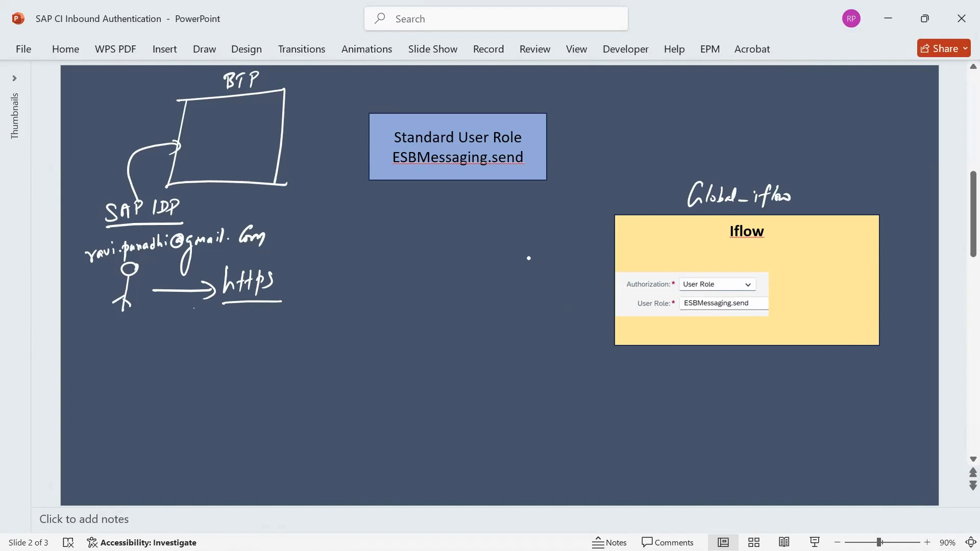
# Write https with an arrow into the Iflow box, and label the role box Monitoring
pyautogui.moveTo(527, 247)
pyautogui.mouseDown()
pyautogui.moveTo(537, 267)
pyautogui.moveTo(567, 257)
pyautogui.moveTo(581, 271)
pyautogui.mouseUp()
pyautogui.moveTo(574, 273); pyautogui.dragTo(595, 303)
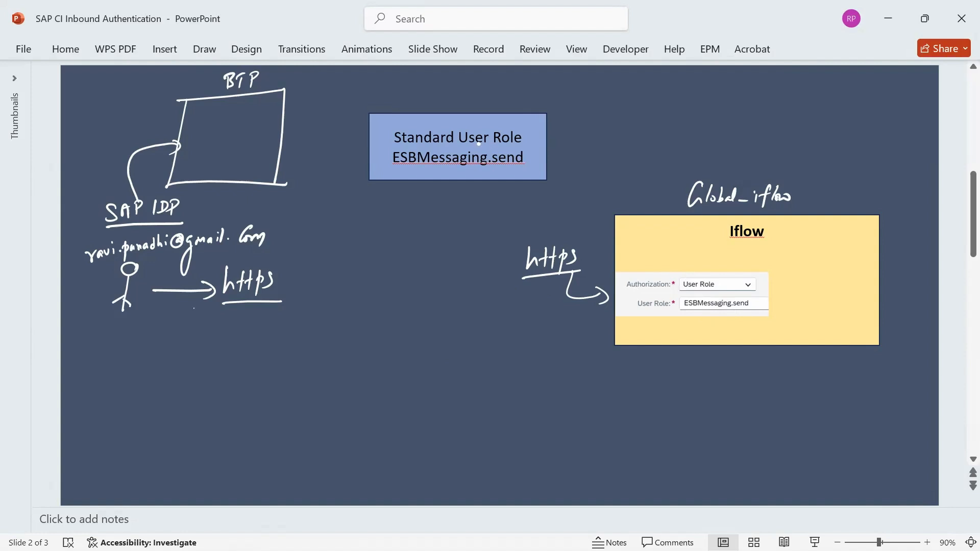
pyautogui.moveTo(442, 88)
pyautogui.mouseDown()
pyautogui.moveTo(441, 101)
pyautogui.moveTo(502, 97)
pyautogui.moveTo(500, 116)
pyautogui.mouseUp()
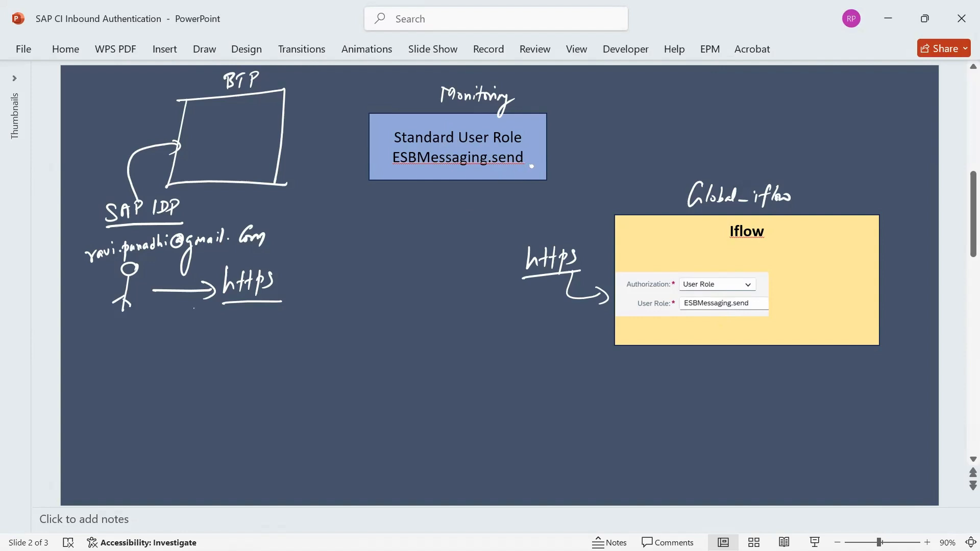
# Curve a line from the ESBMessaging.send box to Iflow, then frame it and label the frame CI Tenant
pyautogui.moveTo(531, 166); pyautogui.dragTo(615, 304)
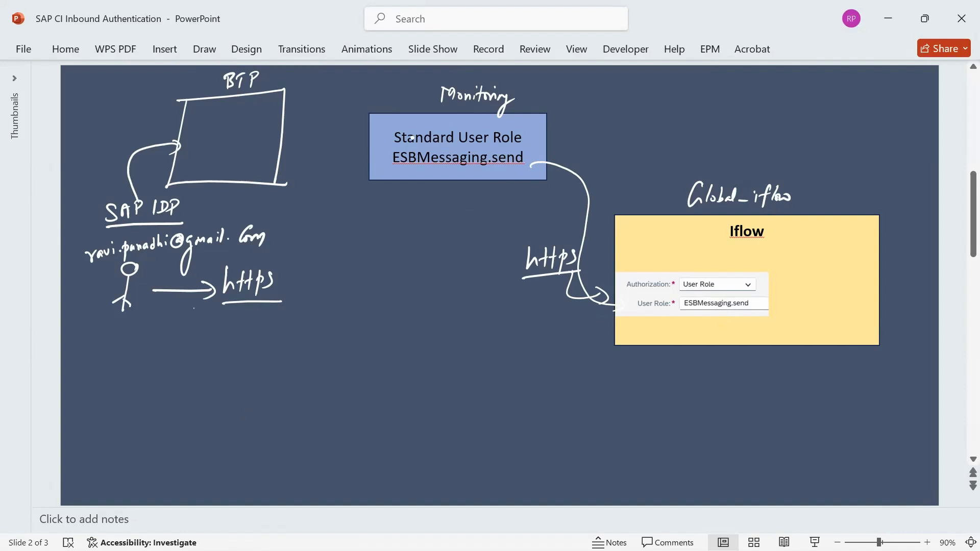
pyautogui.moveTo(353, 75); pyautogui.dragTo(342, 203)
pyautogui.moveTo(360, 80); pyautogui.dragTo(597, 90)
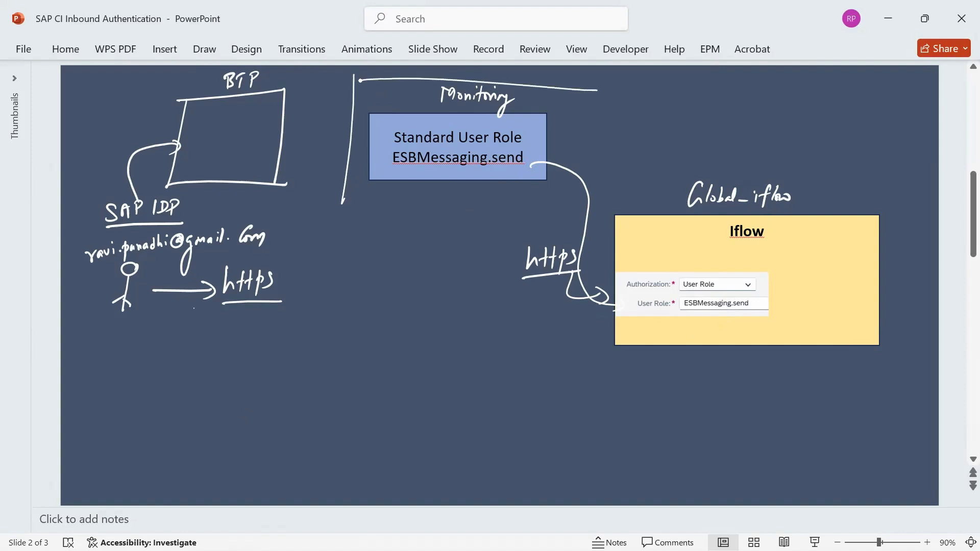
pyautogui.moveTo(340, 213)
pyautogui.mouseDown()
pyautogui.moveTo(611, 218)
pyautogui.moveTo(601, 93)
pyautogui.moveTo(612, 103)
pyautogui.mouseUp()
pyautogui.moveTo(629, 96); pyautogui.dragTo(629, 109)
pyautogui.moveTo(637, 96)
pyautogui.mouseDown()
pyautogui.moveTo(637, 107)
pyautogui.moveTo(667, 90)
pyautogui.mouseUp()
pyautogui.moveTo(661, 91)
pyautogui.mouseDown()
pyautogui.moveTo(661, 105)
pyautogui.moveTo(699, 105)
pyautogui.mouseUp()
pyautogui.moveTo(700, 93); pyautogui.dragTo(700, 106)
pyautogui.moveTo(694, 99); pyautogui.dragTo(704, 97)
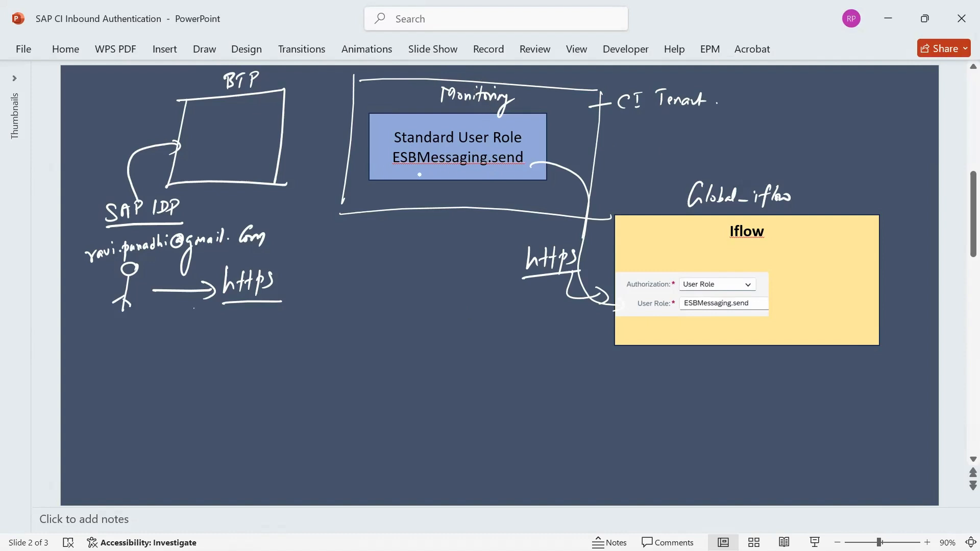
# Link the role box to BTP and draw an inner Roles box holding the role name
pyautogui.moveTo(395, 160)
pyautogui.mouseDown()
pyautogui.moveTo(397, 146)
pyautogui.moveTo(307, 126)
pyautogui.moveTo(274, 148)
pyautogui.mouseUp()
pyautogui.moveTo(200, 146)
pyautogui.mouseDown()
pyautogui.moveTo(196, 166)
pyautogui.moveTo(273, 180)
pyautogui.moveTo(257, 182)
pyautogui.mouseUp()
pyautogui.moveTo(231, 137); pyautogui.dragTo(264, 143)
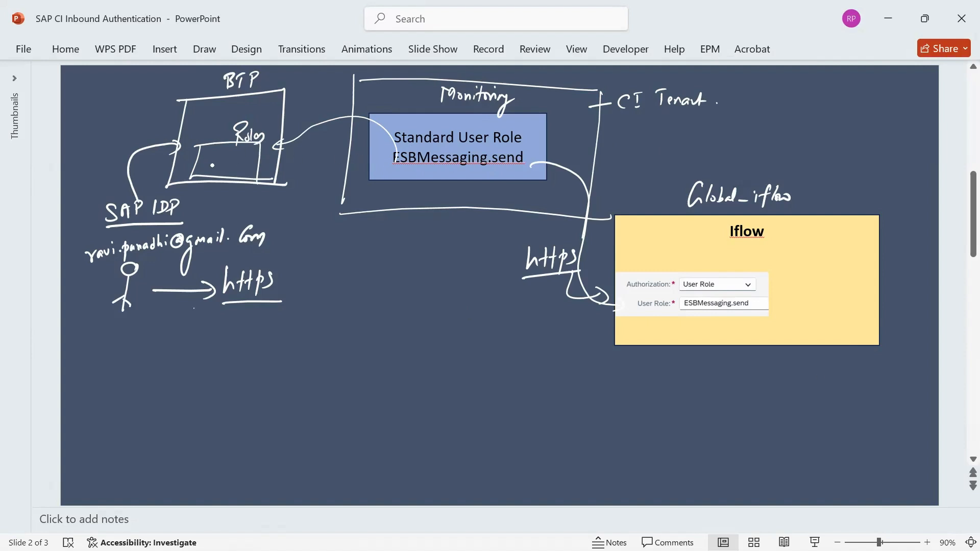
pyautogui.moveTo(210, 164)
pyautogui.mouseDown()
pyautogui.moveTo(205, 172)
pyautogui.moveTo(306, 174)
pyautogui.mouseUp()
pyautogui.click(310, 174)
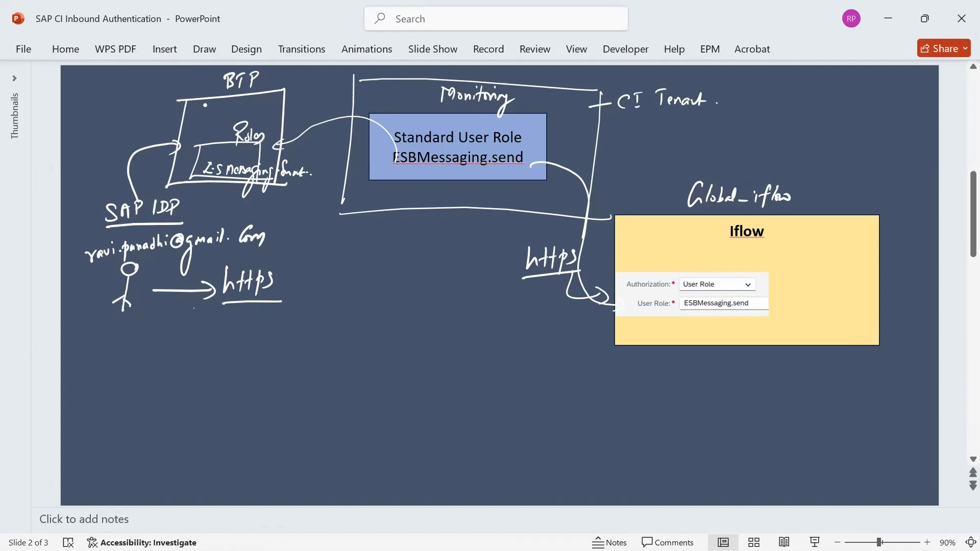
# Add a Role Collection box, with arrows from Roles into it and from it to the user
pyautogui.moveTo(205, 105)
pyautogui.mouseDown()
pyautogui.moveTo(200, 128)
pyautogui.moveTo(275, 127)
pyautogui.mouseUp()
pyautogui.moveTo(201, 104)
pyautogui.mouseDown()
pyautogui.moveTo(280, 127)
pyautogui.moveTo(285, 87)
pyautogui.moveTo(294, 100)
pyautogui.moveTo(319, 97)
pyautogui.mouseUp()
pyautogui.moveTo(333, 85)
pyautogui.mouseDown()
pyautogui.moveTo(322, 95)
pyautogui.moveTo(332, 98)
pyautogui.mouseUp()
pyautogui.moveTo(338, 86)
pyautogui.mouseDown()
pyautogui.moveTo(338, 99)
pyautogui.moveTo(363, 96)
pyautogui.mouseUp()
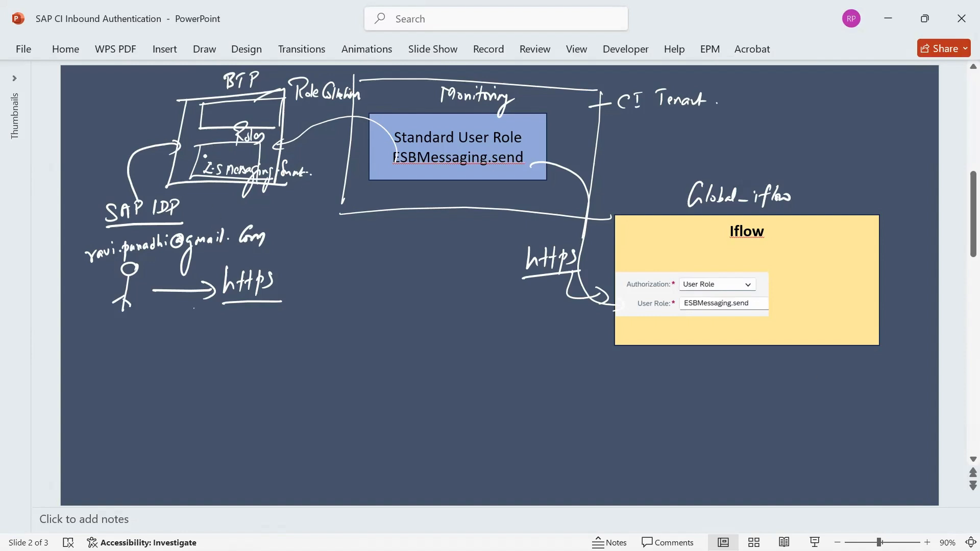
pyautogui.moveTo(200, 160)
pyautogui.mouseDown()
pyautogui.moveTo(202, 115)
pyautogui.moveTo(202, 124)
pyautogui.mouseUp()
pyautogui.moveTo(202, 110)
pyautogui.mouseDown()
pyautogui.moveTo(101, 129)
pyautogui.moveTo(90, 237)
pyautogui.moveTo(100, 238)
pyautogui.mouseUp()
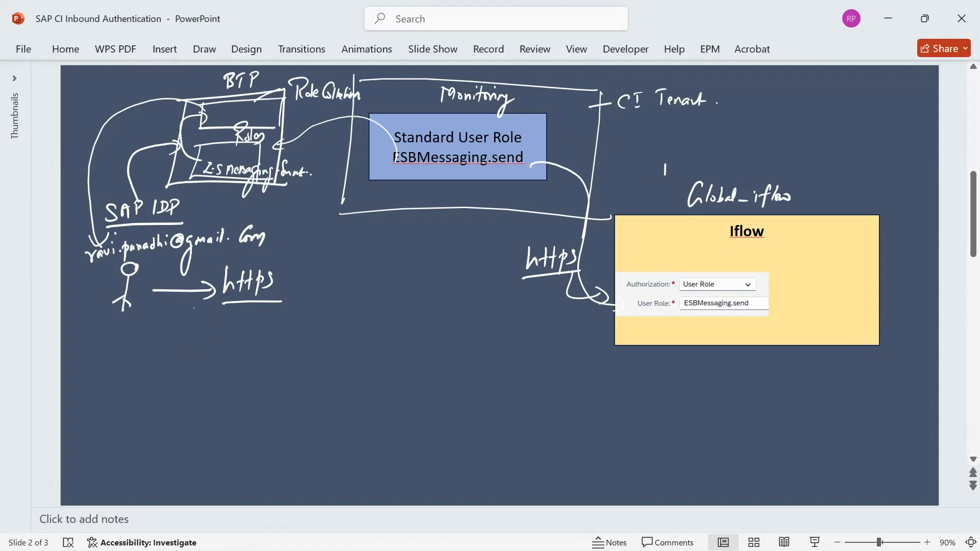
# Mark the iflow with a circled 1 and CI Tenant with a circled 2, plus another https arrow into Iflow
pyautogui.moveTo(670, 156)
pyautogui.mouseDown()
pyautogui.moveTo(657, 176)
pyautogui.moveTo(669, 157)
pyautogui.mouseUp()
pyautogui.moveTo(663, 161); pyautogui.dragTo(664, 176)
pyautogui.moveTo(582, 251); pyautogui.dragTo(652, 250)
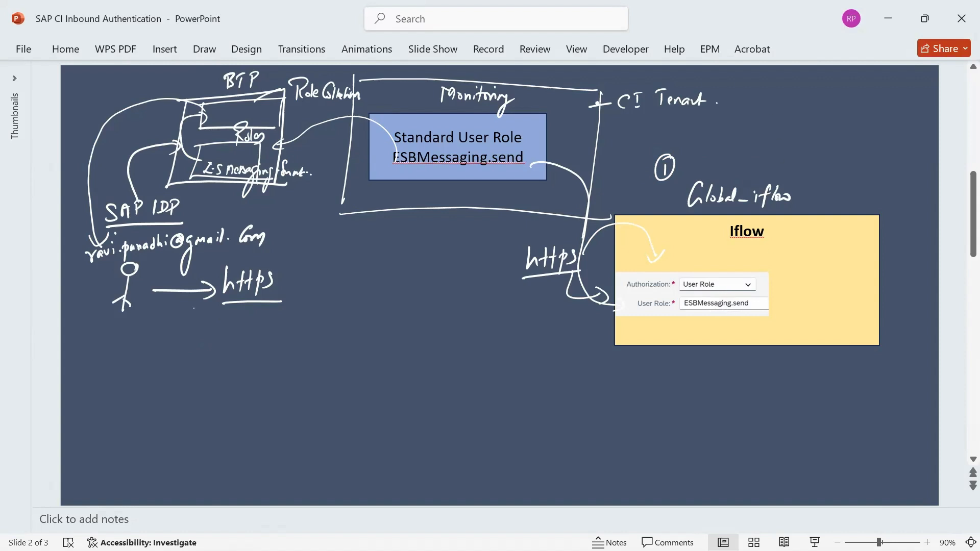
pyautogui.moveTo(612, 121); pyautogui.dragTo(620, 125)
pyautogui.moveTo(615, 113); pyautogui.dragTo(618, 114)
pyautogui.moveTo(240, 74); pyautogui.dragTo(244, 81)
# Mark Role Collection as step 3 with an arrow to Global_Iflow_Role, and SAP IDP as step 4
pyautogui.moveTo(293, 107); pyautogui.dragTo(305, 121)
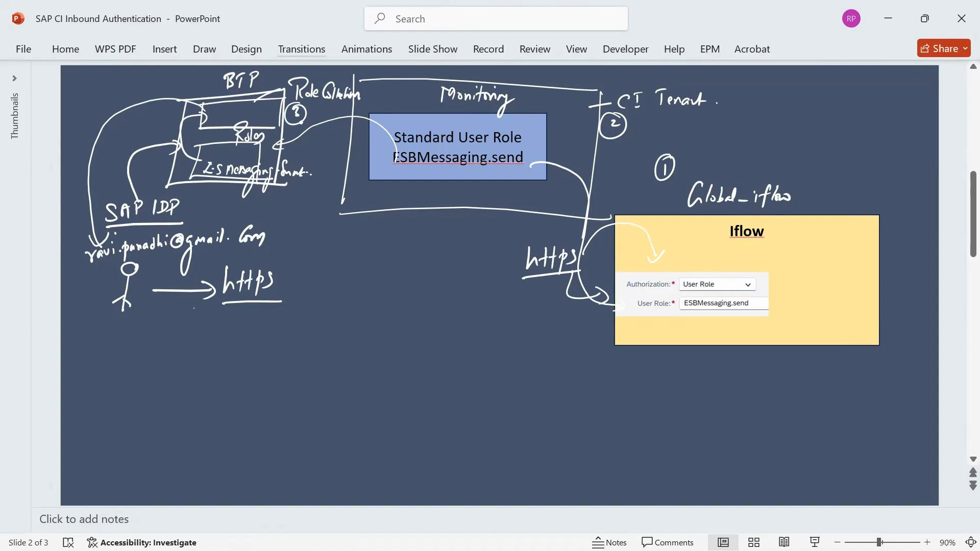
pyautogui.moveTo(302, 124)
pyautogui.mouseDown()
pyautogui.moveTo(295, 224)
pyautogui.moveTo(312, 205)
pyautogui.moveTo(322, 220)
pyautogui.moveTo(359, 216)
pyautogui.mouseUp()
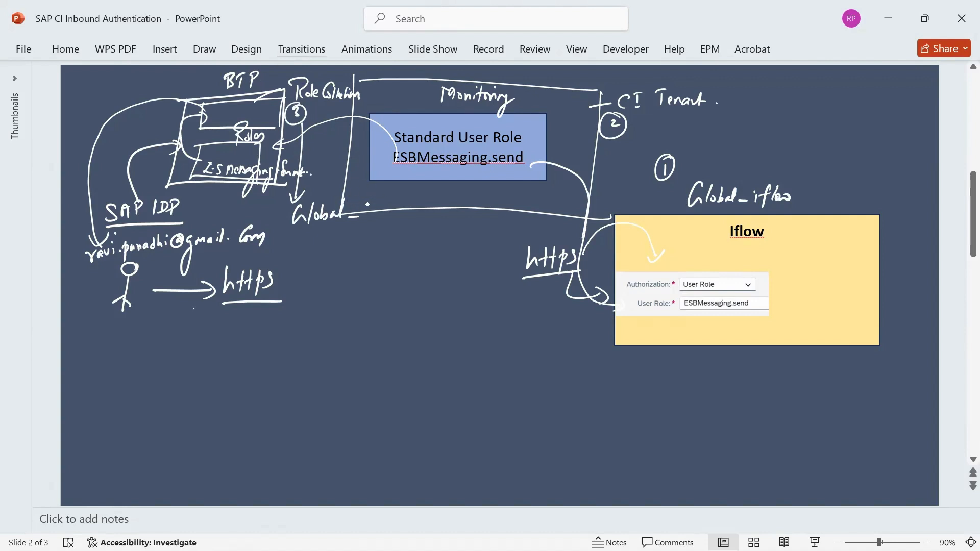
pyautogui.moveTo(367, 203); pyautogui.dragTo(367, 218)
pyautogui.moveTo(368, 198)
pyautogui.mouseDown()
pyautogui.moveTo(376, 216)
pyautogui.moveTo(388, 200)
pyautogui.moveTo(373, 229)
pyautogui.moveTo(450, 212)
pyautogui.mouseUp()
pyautogui.moveTo(374, 206); pyautogui.dragTo(372, 221)
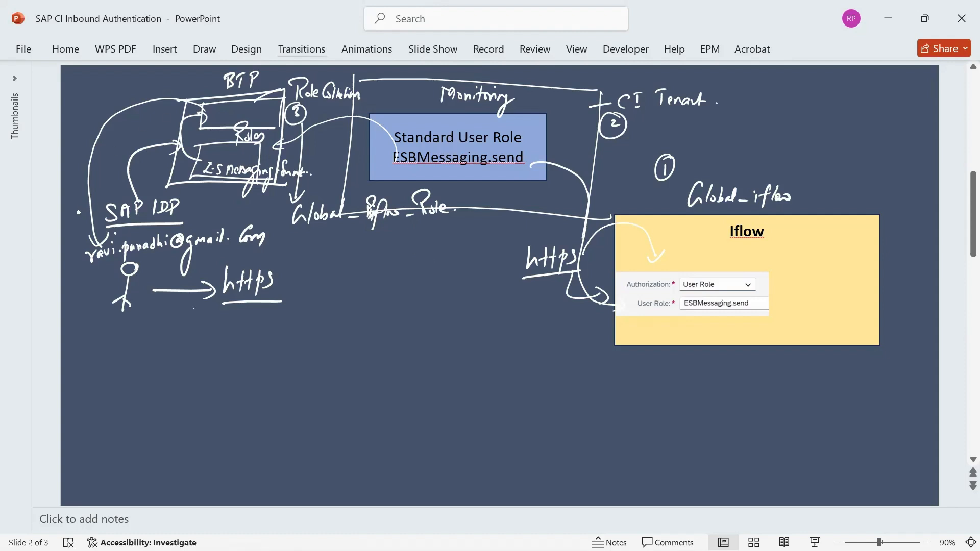
pyautogui.moveTo(79, 213); pyautogui.dragTo(85, 225)
pyautogui.hotkey('alt', 'Tab')
# Switch to the browser and show SALES_PACKAGE's artifacts in Integration Suite
pyautogui.hotkey('alt', 'Tab')
pyautogui.hotkey('alt', 'Tab')
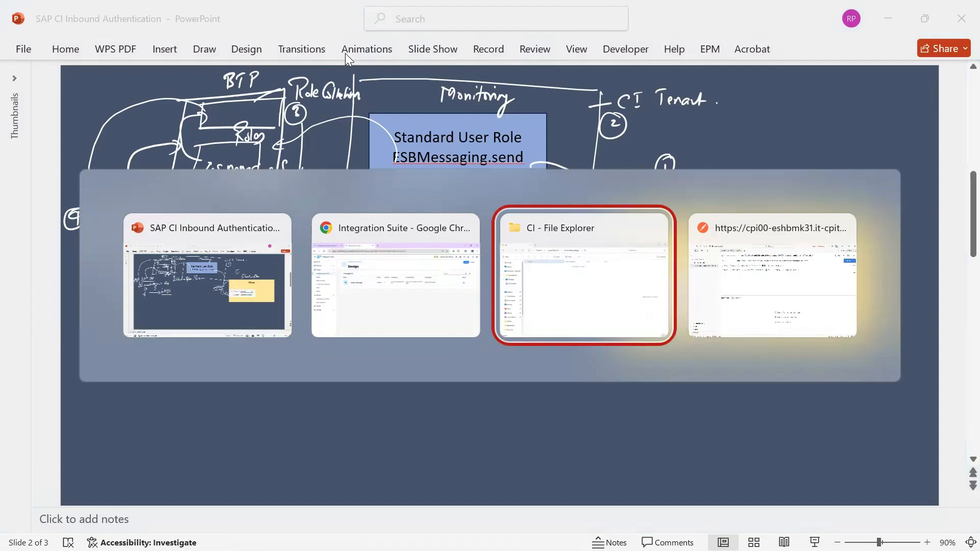
pyautogui.hotkey('alt', 'Tab')
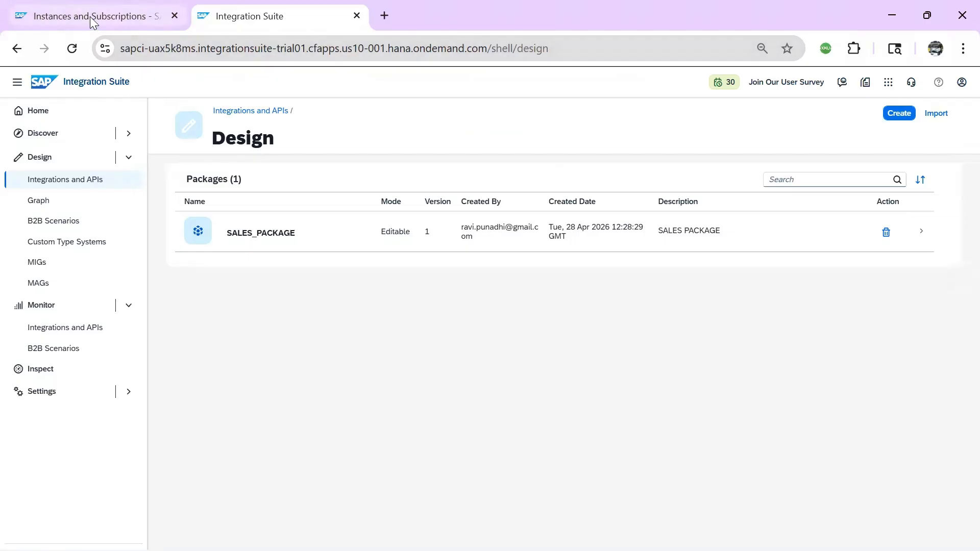
pyautogui.click(93, 18)
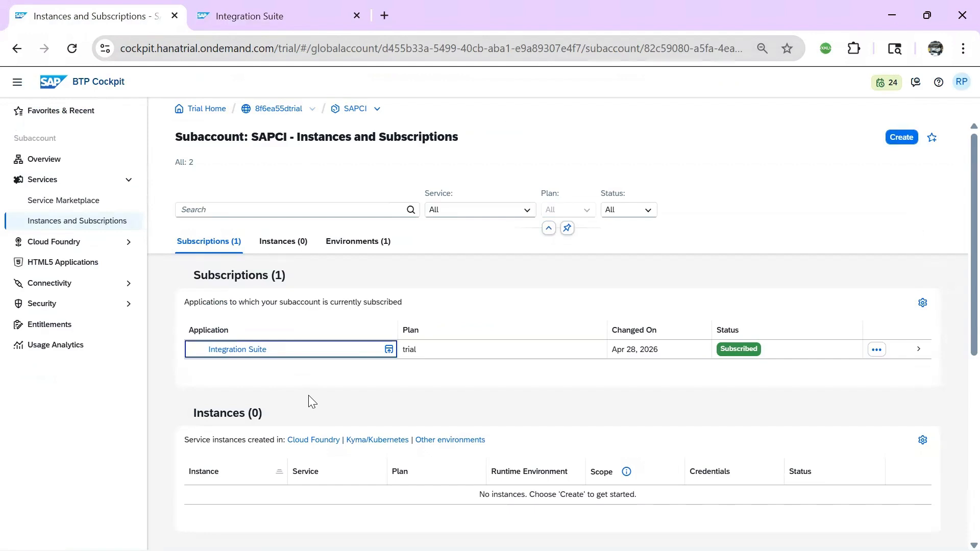
pyautogui.hotkey('ctrl', 'Tab')
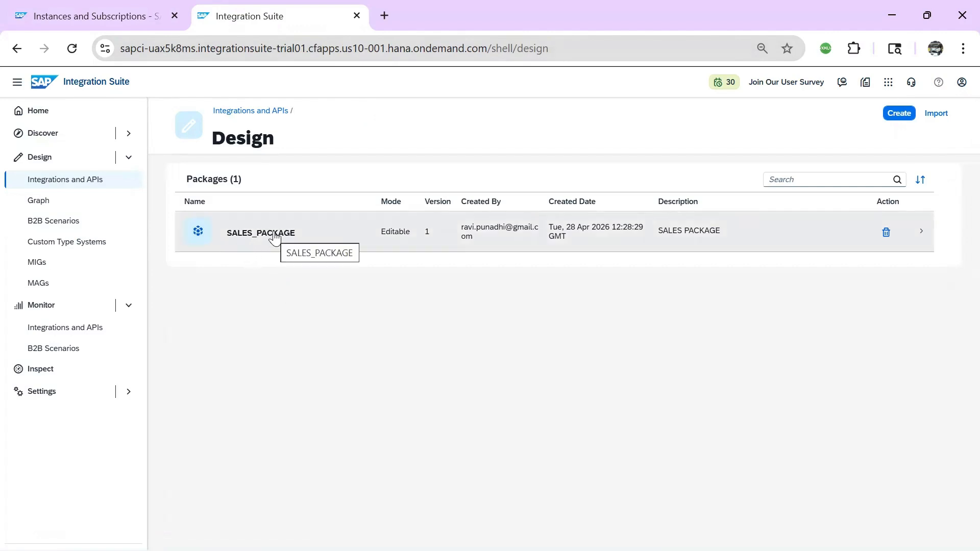
pyautogui.click(254, 234)
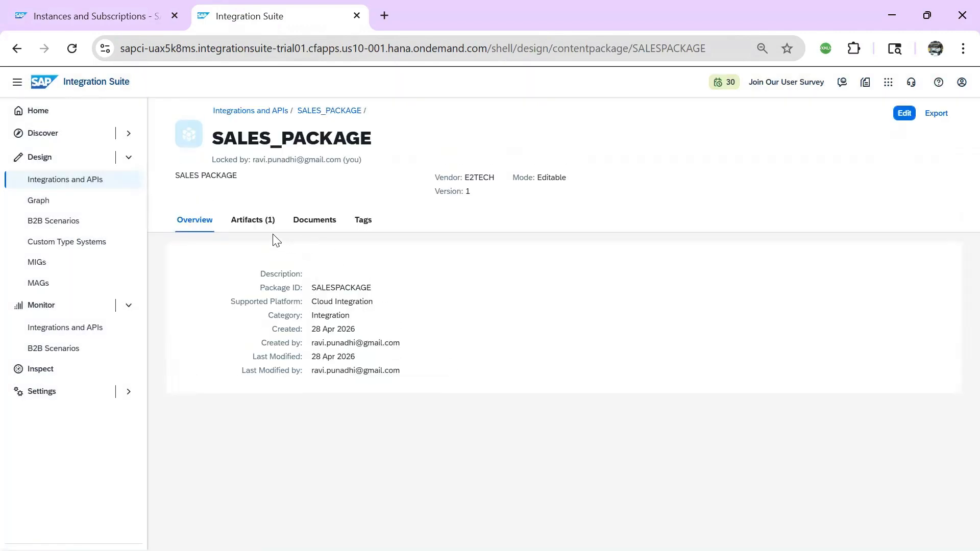
pyautogui.click(256, 229)
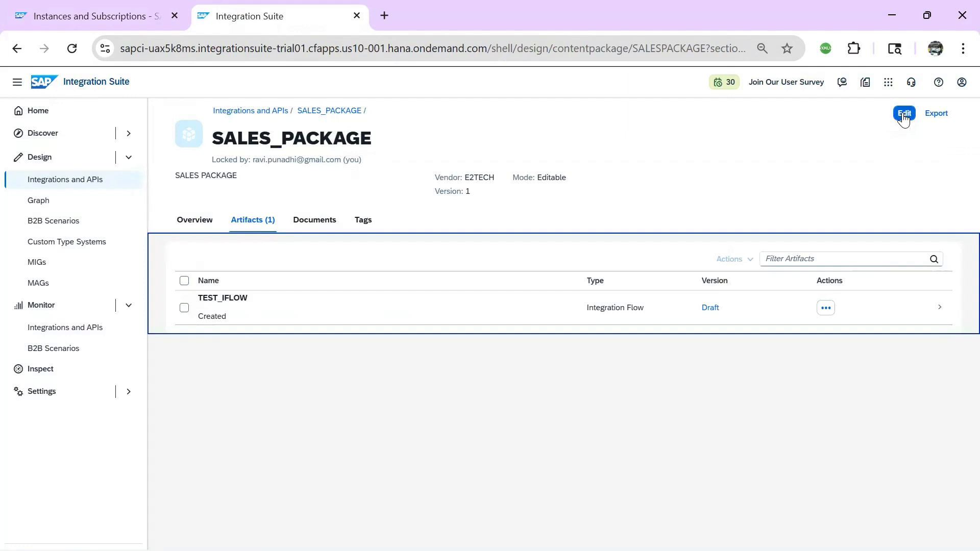
# Put SALES_PACKAGE into edit mode and start adding a new integration flow
pyautogui.click(904, 115)
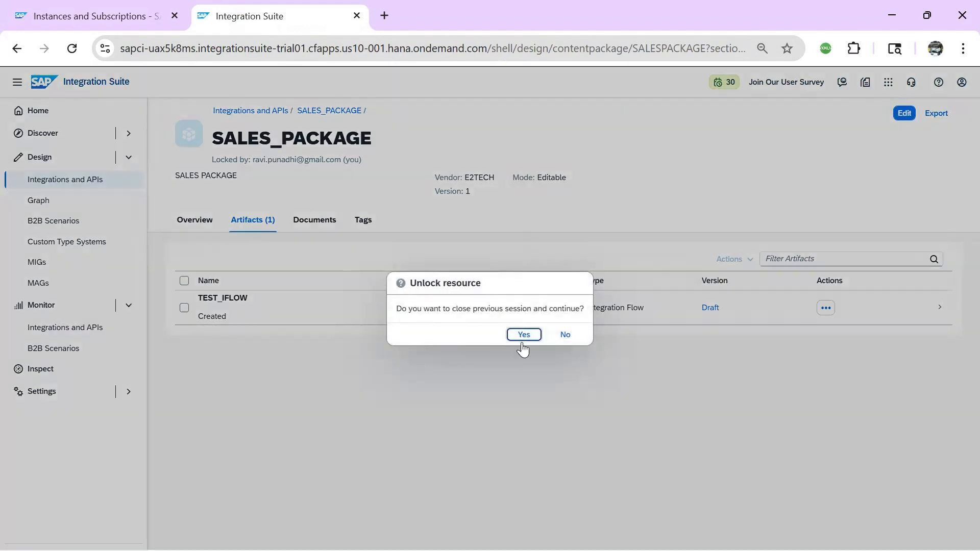
pyautogui.click(524, 335)
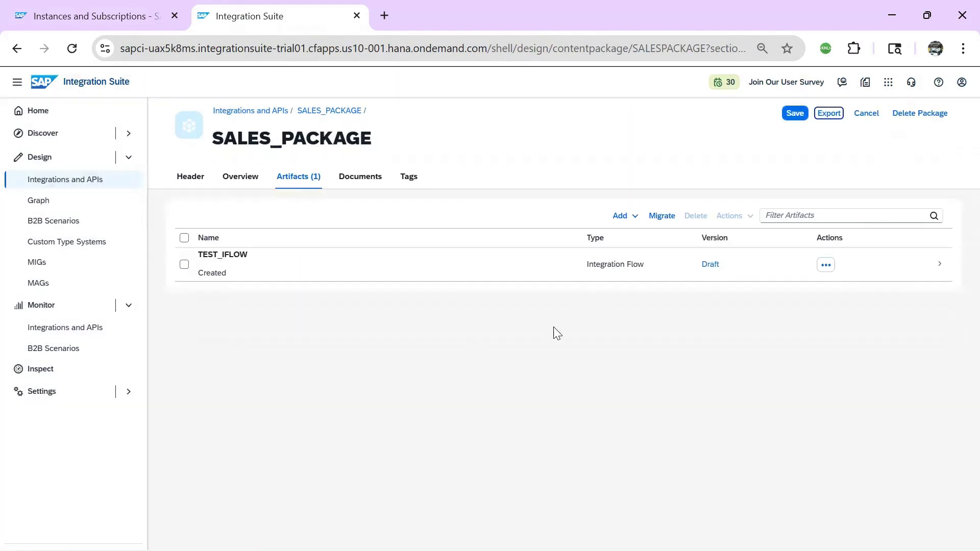
pyautogui.click(635, 221)
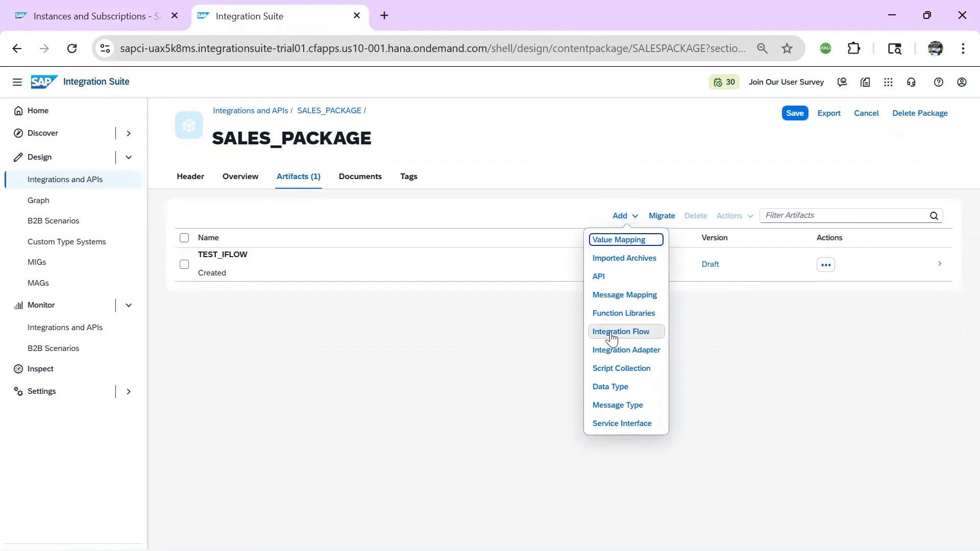
pyautogui.click(612, 338)
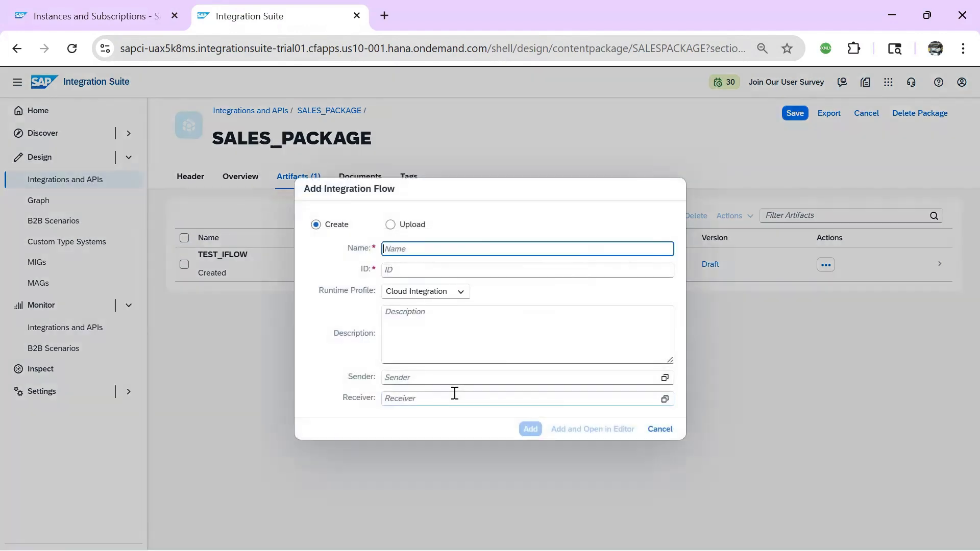
# Name the flow Gloabl_Iflow, reuse the name as its description, and open it in the editor
pyautogui.write('Gloabl')
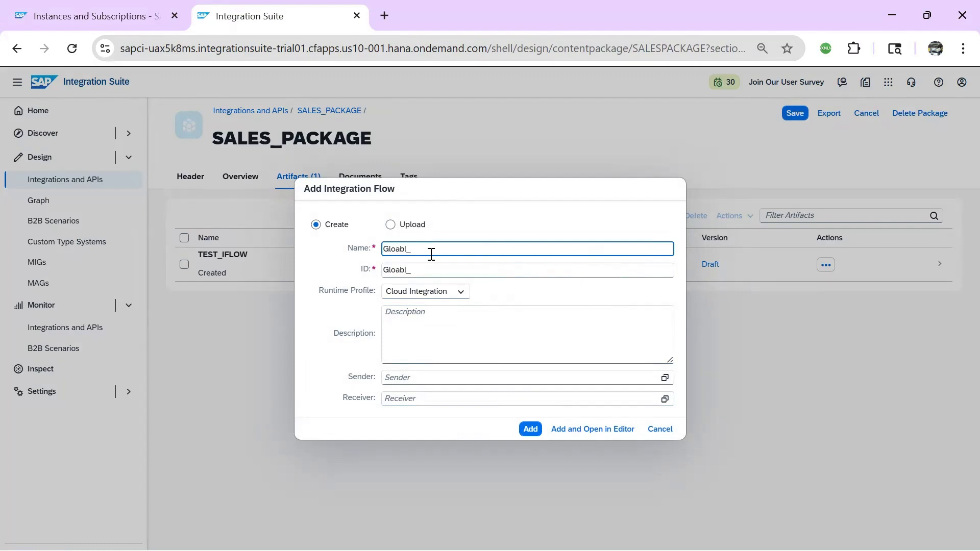
pyautogui.write('_Iflow')
pyautogui.click(445, 316)
pyautogui.moveTo(438, 252); pyautogui.dragTo(355, 246)
pyautogui.hotkey('ctrl', 'c')
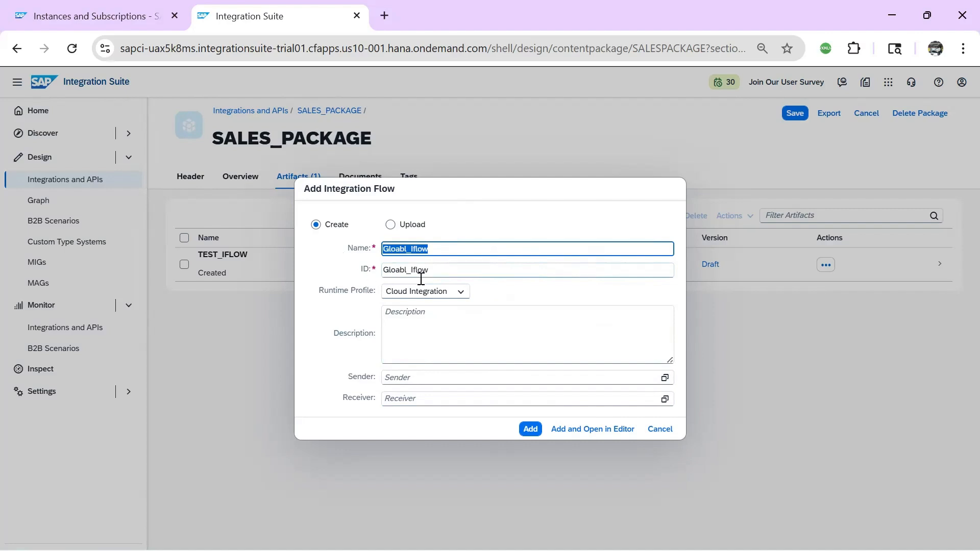
pyautogui.click(431, 319)
pyautogui.hotkey('ctrl', 'v')
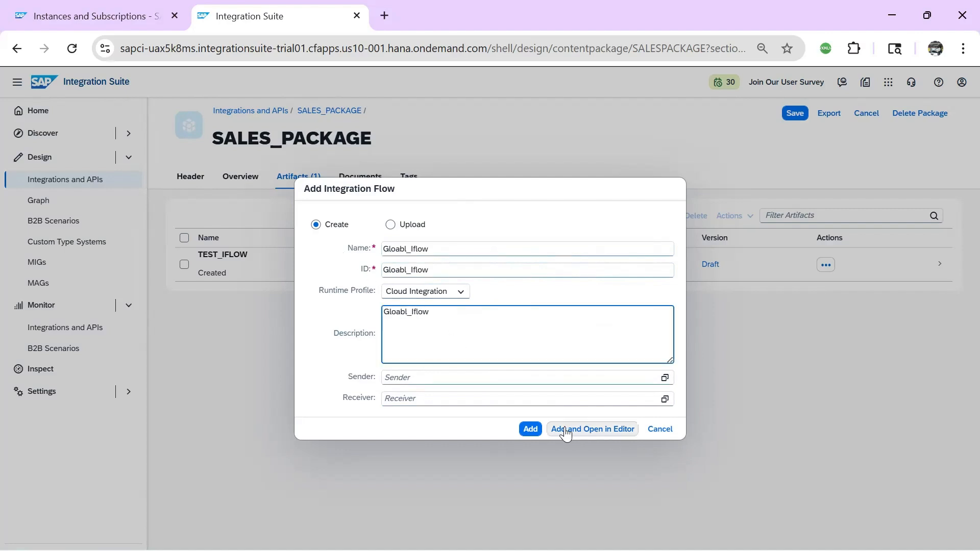
pyautogui.click(565, 429)
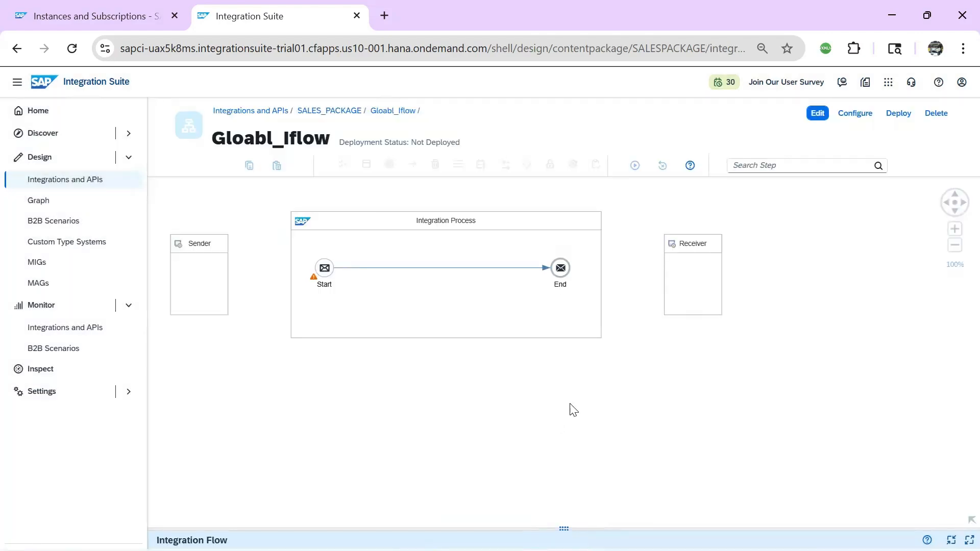
# In edit mode, connect Sender to the Start event using the HTTPS adapter
pyautogui.click(817, 113)
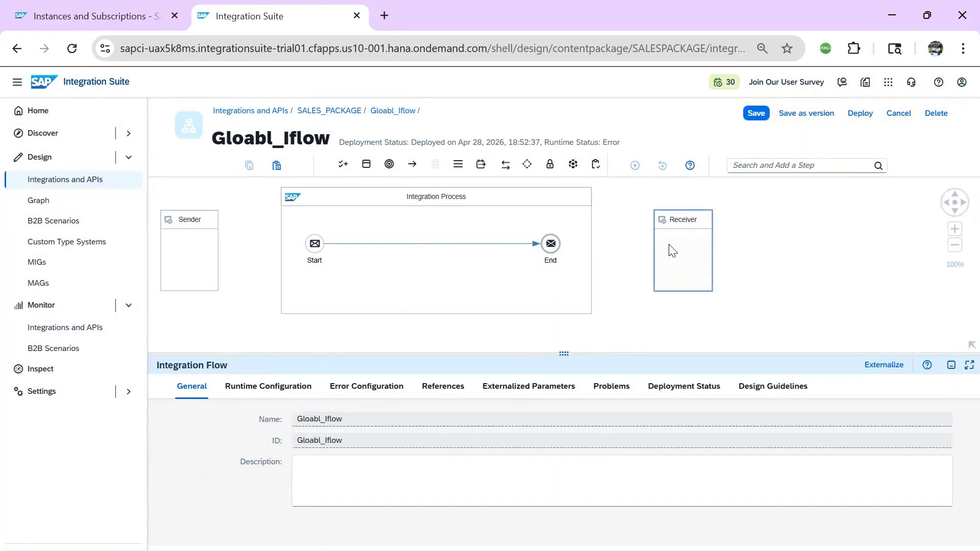
pyautogui.click(201, 261)
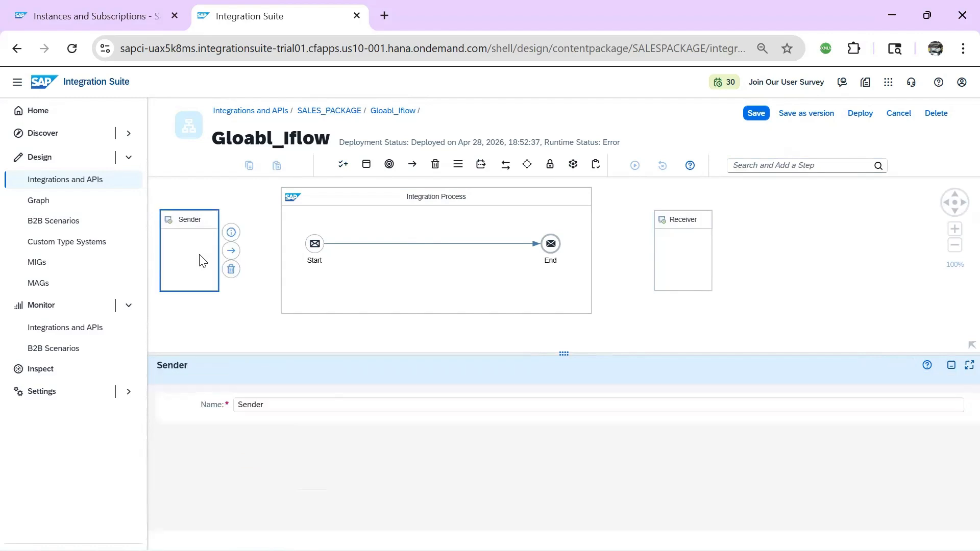
pyautogui.moveTo(237, 255); pyautogui.dragTo(315, 245)
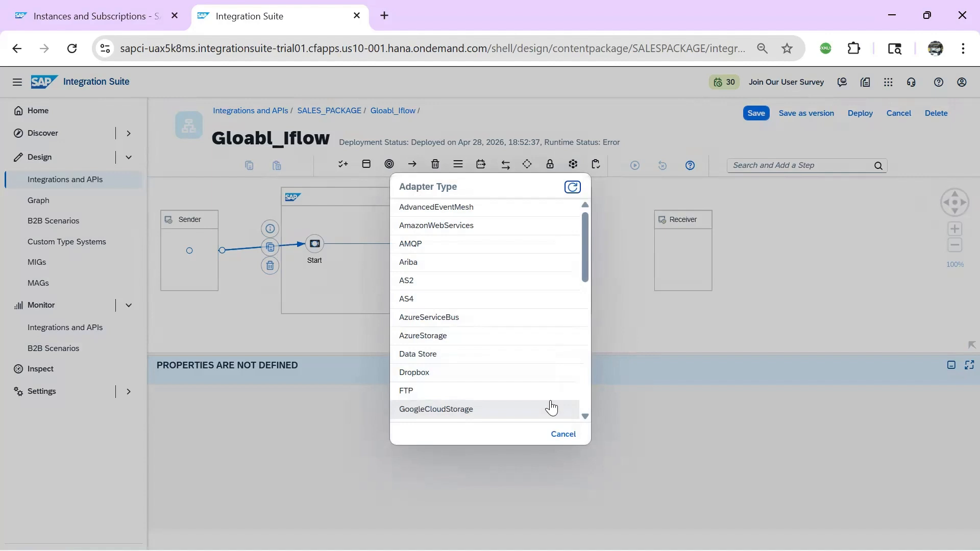
pyautogui.scroll(-5, 580, 272)
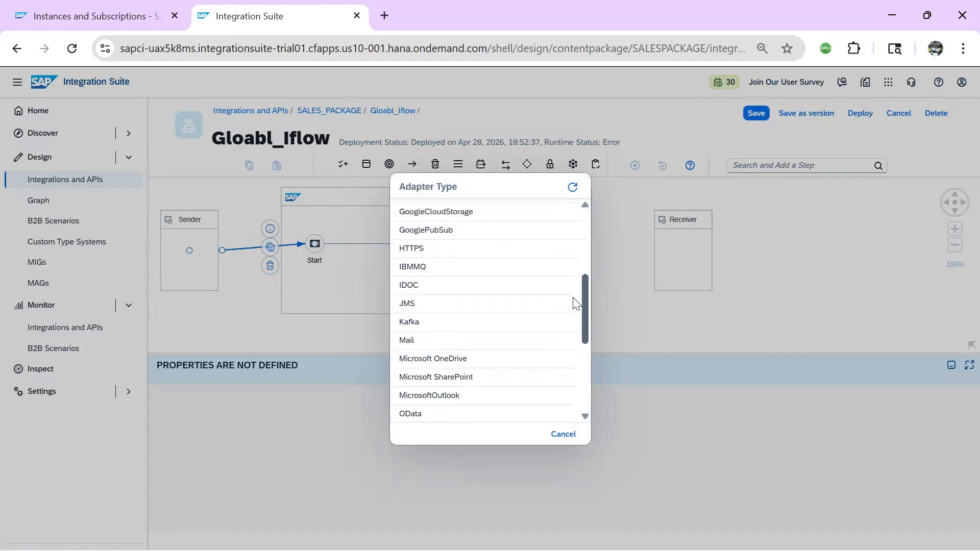
pyautogui.scroll(-4, 576, 303)
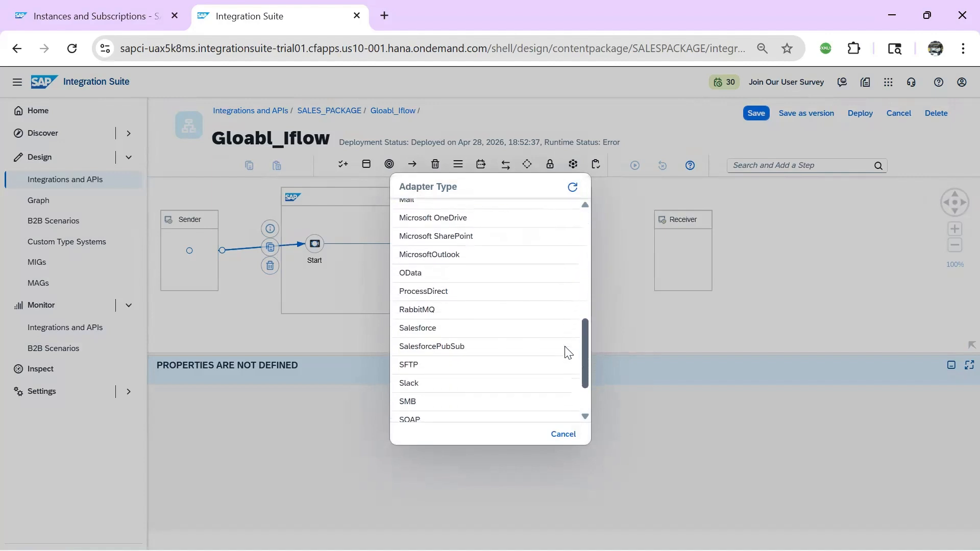
pyautogui.scroll(6, 571, 276)
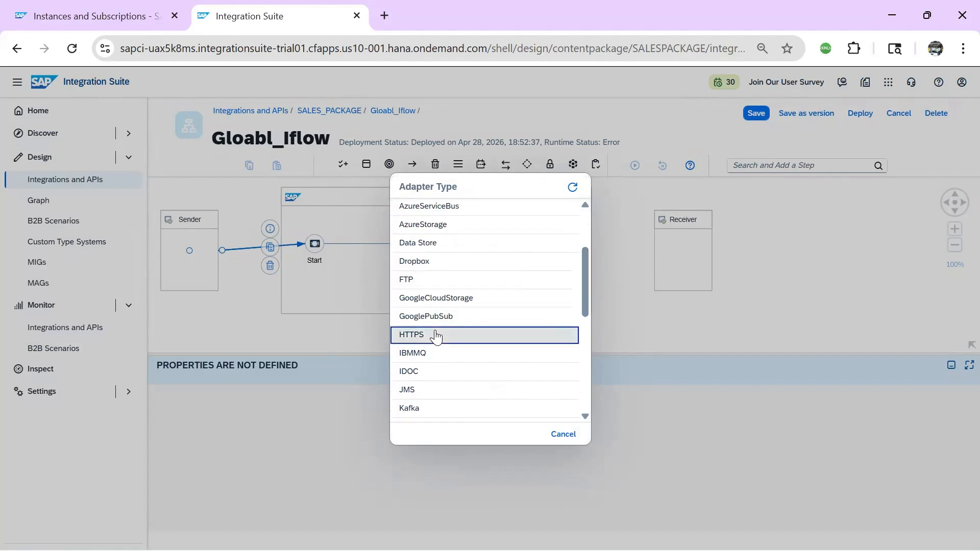
pyautogui.click(435, 330)
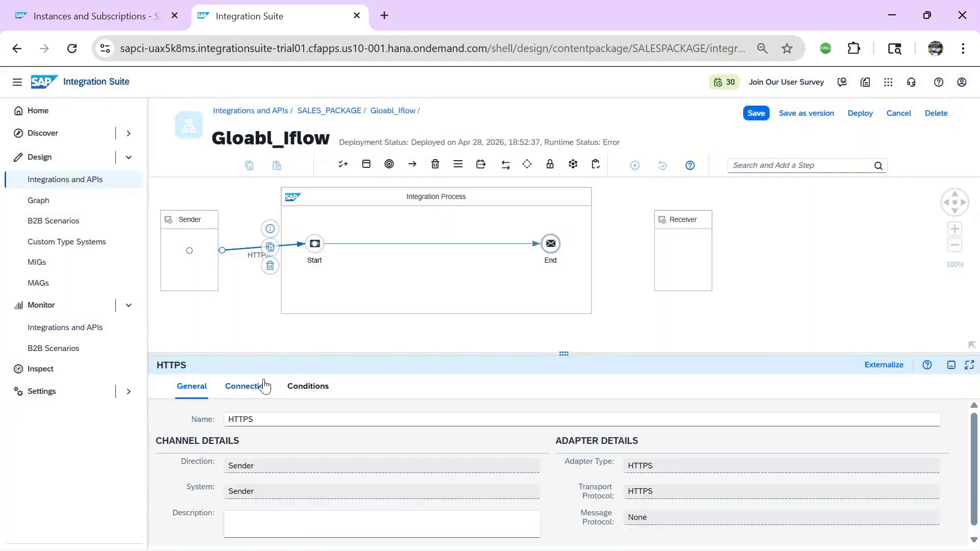
# Set address /global_iflow1, disable CSRF protection, and require user role ESBMessaging.send
pyautogui.click(261, 387)
pyautogui.click(342, 442)
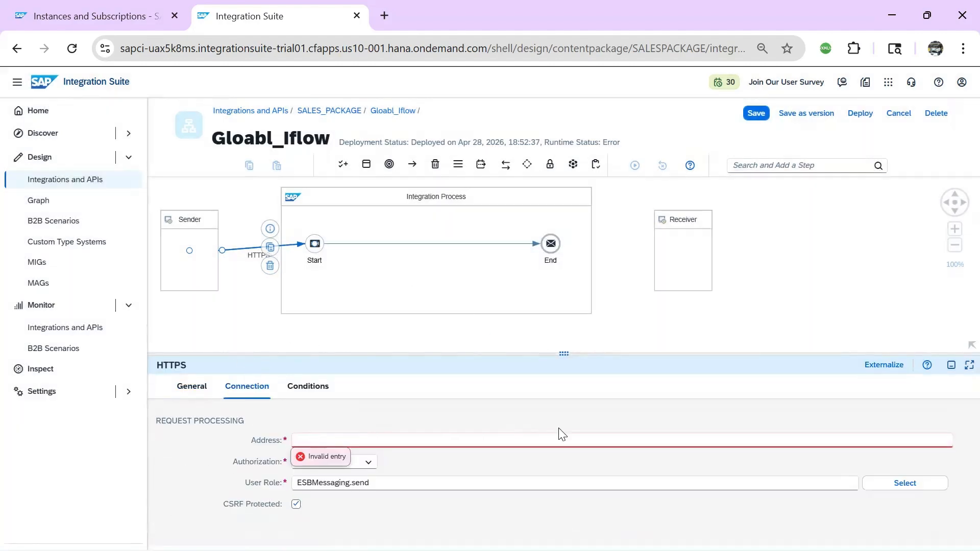
pyautogui.write('/global_iflow1')
pyautogui.click(462, 406)
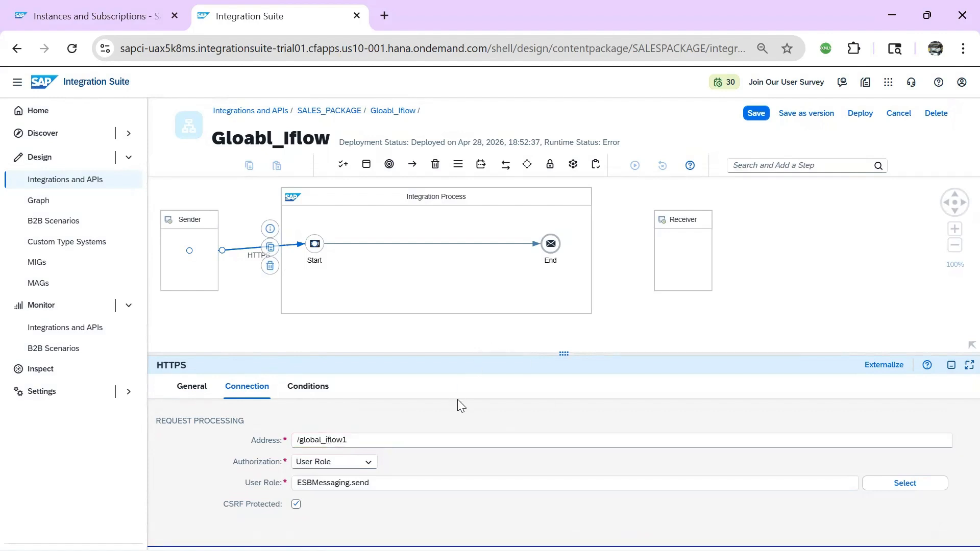
pyautogui.click(296, 505)
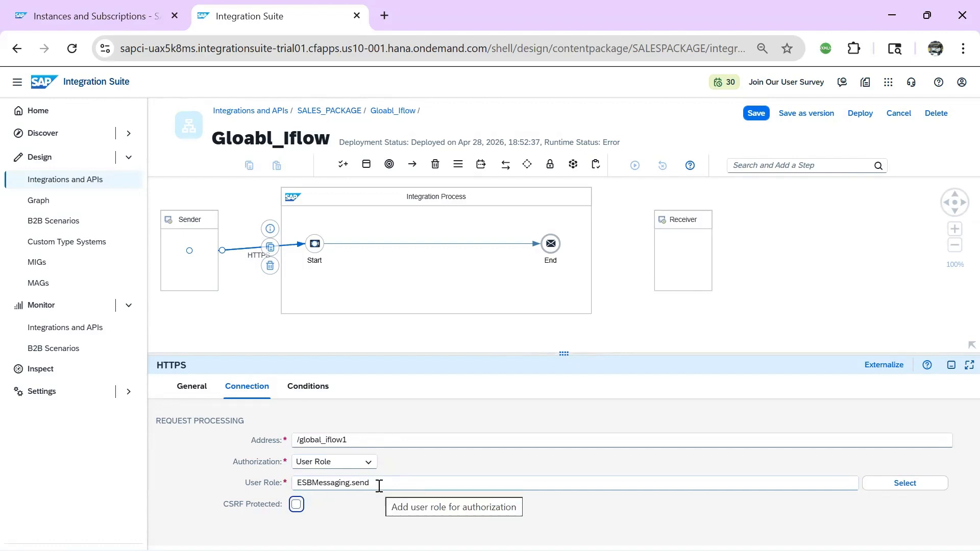
pyautogui.click(387, 505)
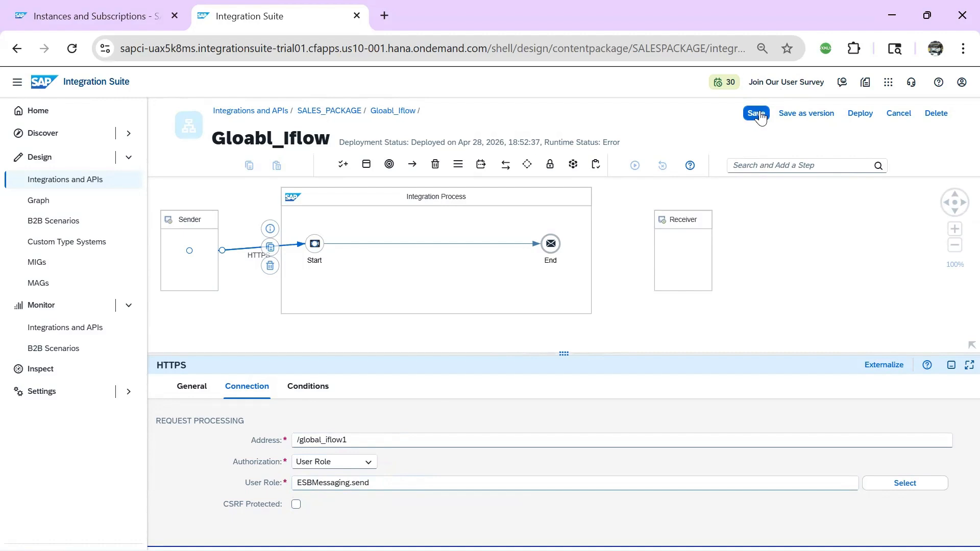
# Save and deploy Gloabl_Iflow, then check its deployment status shows Started at version 1.0.1
pyautogui.click(758, 114)
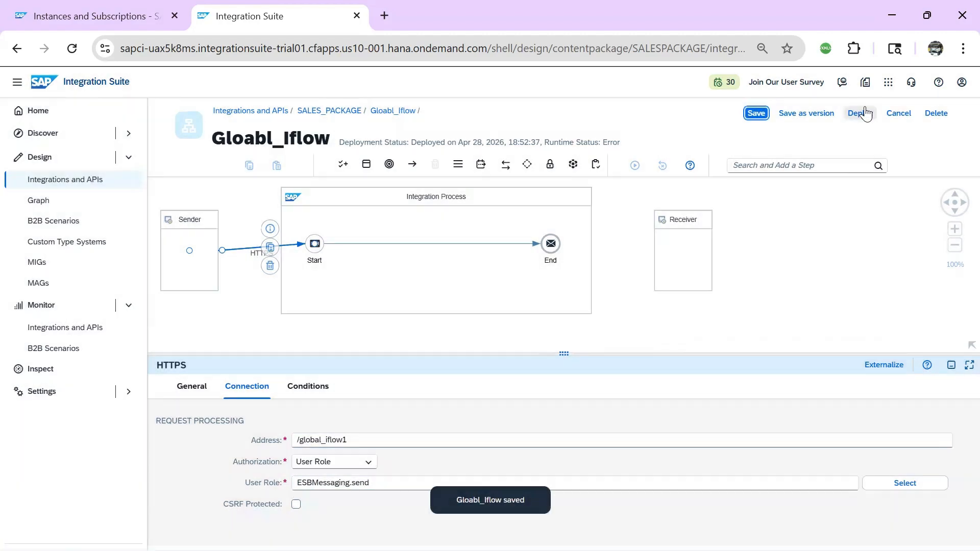
pyautogui.click(861, 114)
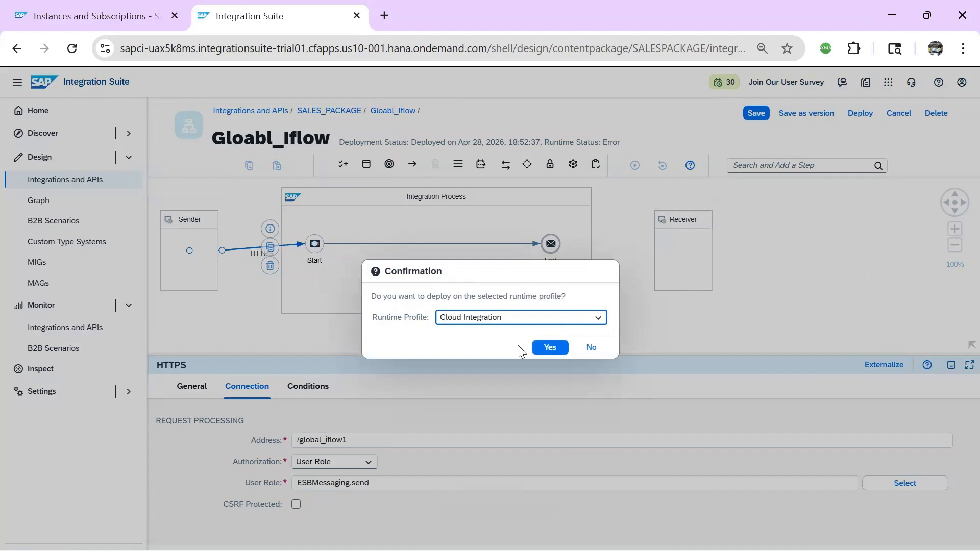
pyautogui.click(549, 346)
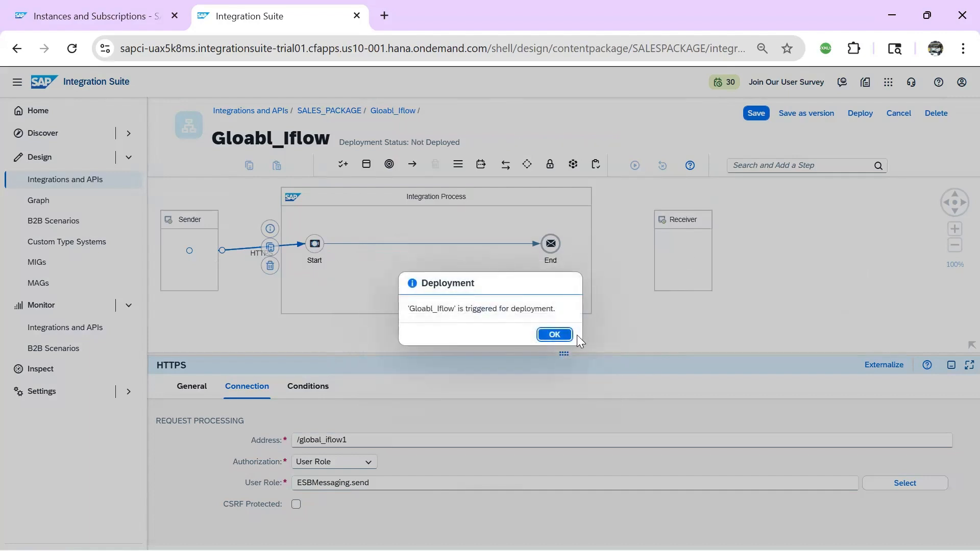
pyautogui.click(564, 334)
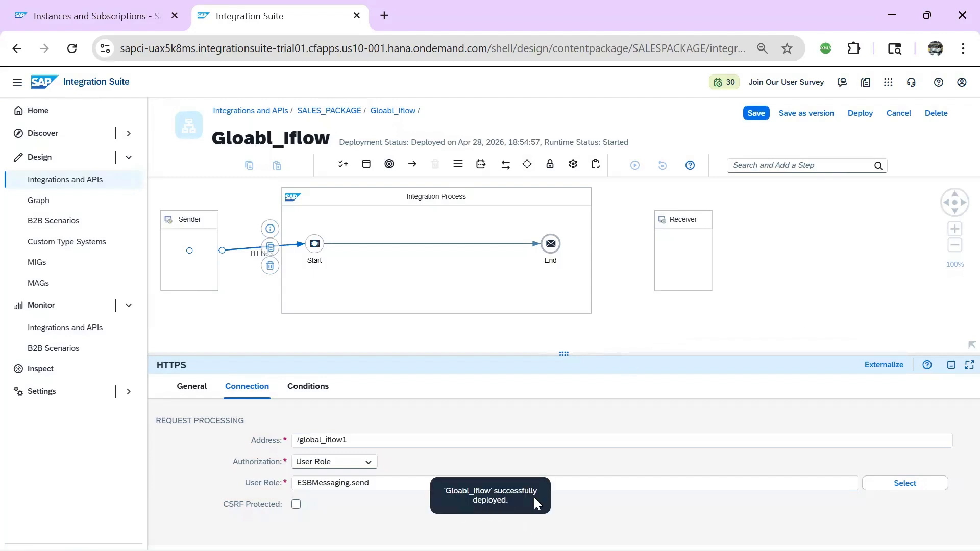
pyautogui.click(635, 324)
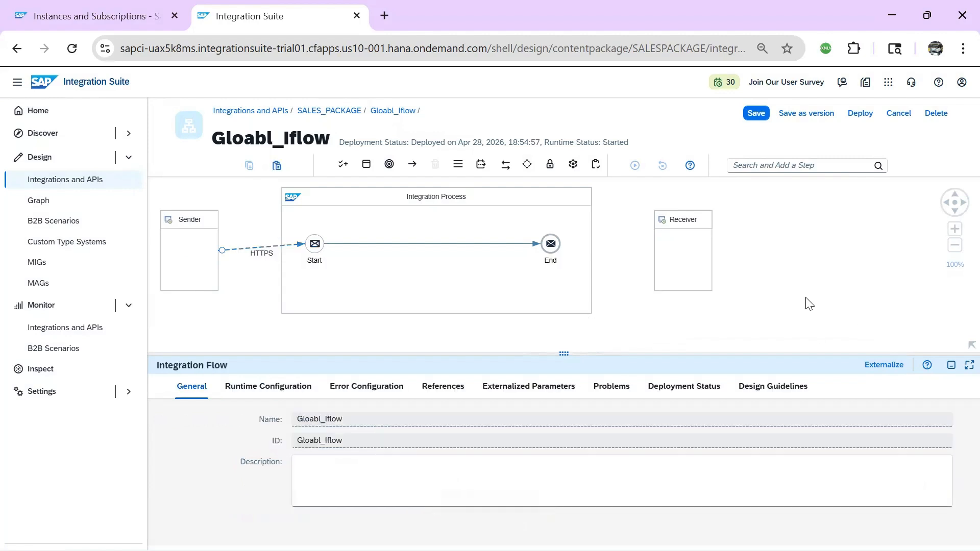
pyautogui.click(705, 393)
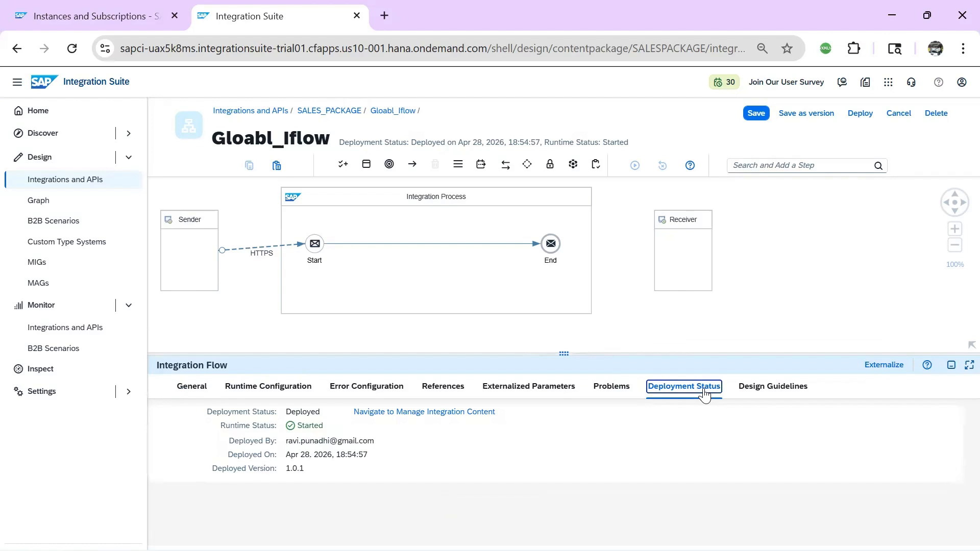
# Open Gloabl_Iflow in Manage Integration Content and copy its /http/global_iflow1 endpoint URL
pyautogui.click(395, 413)
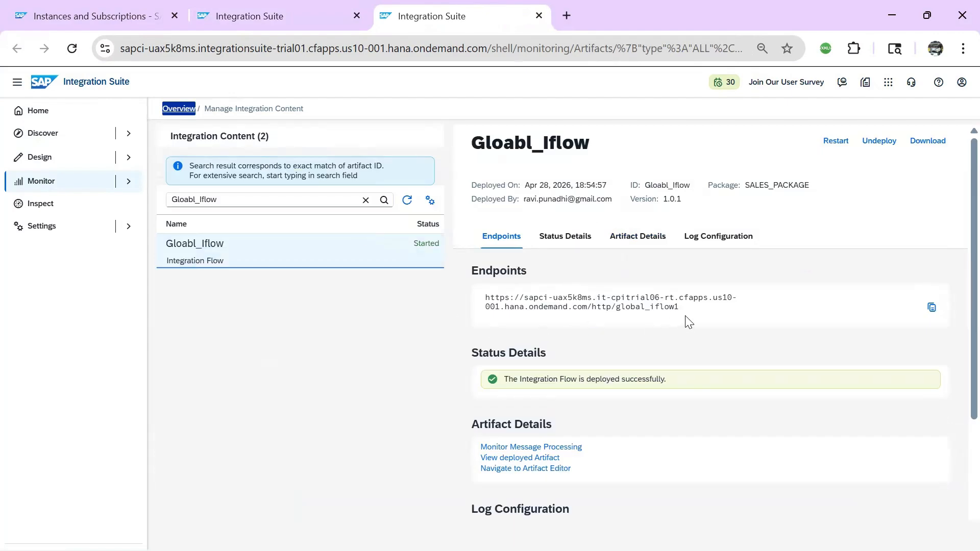
pyautogui.click(932, 306)
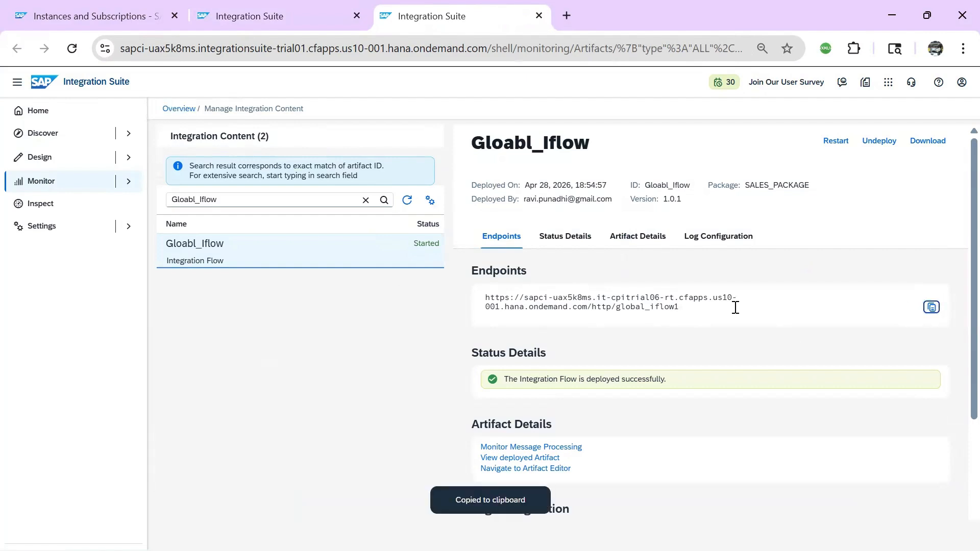
pyautogui.hotkey('alt', 'Tab')
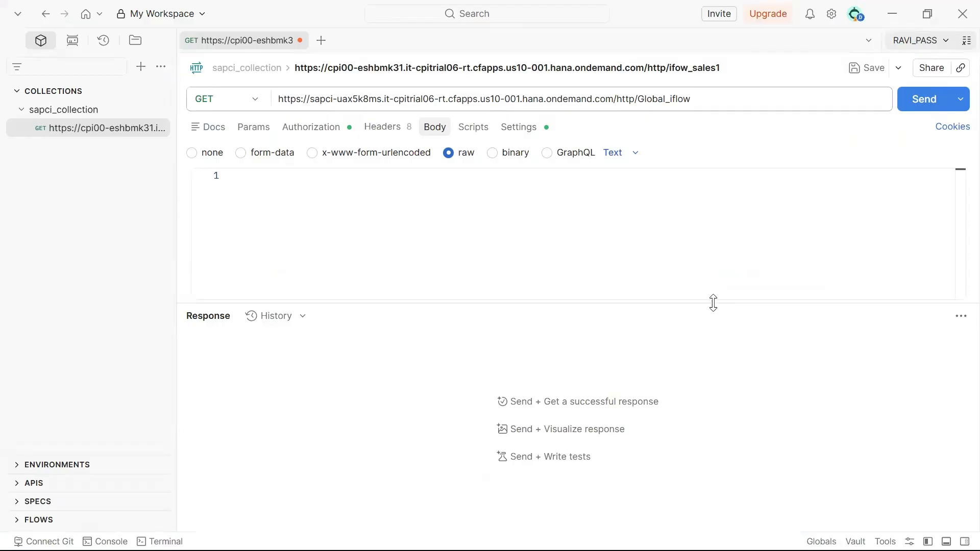
# Paste the /http/global_iflow1 endpoint into Postman's GET request, keeping Basic Auth set
pyautogui.tripleClick(696, 97)
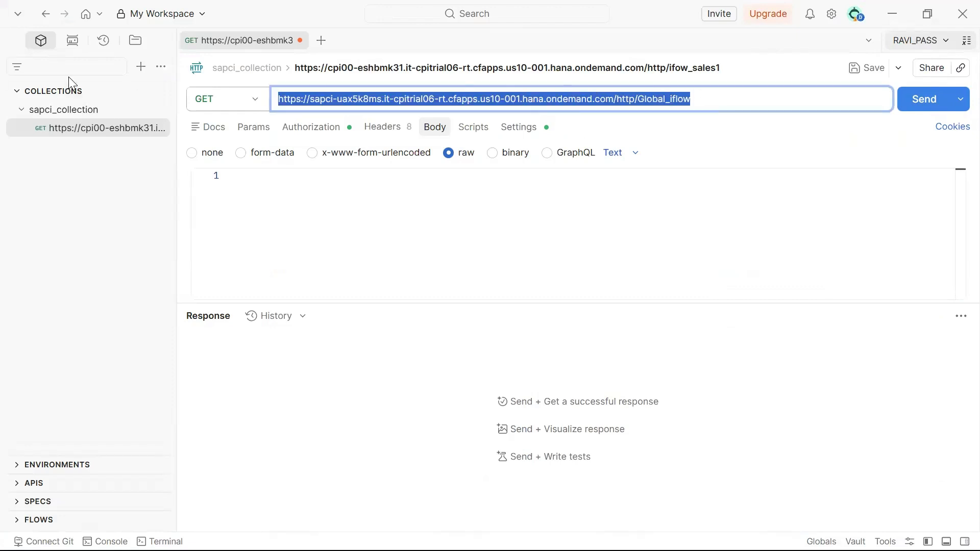
pyautogui.hotkey('ctrl', 'v')
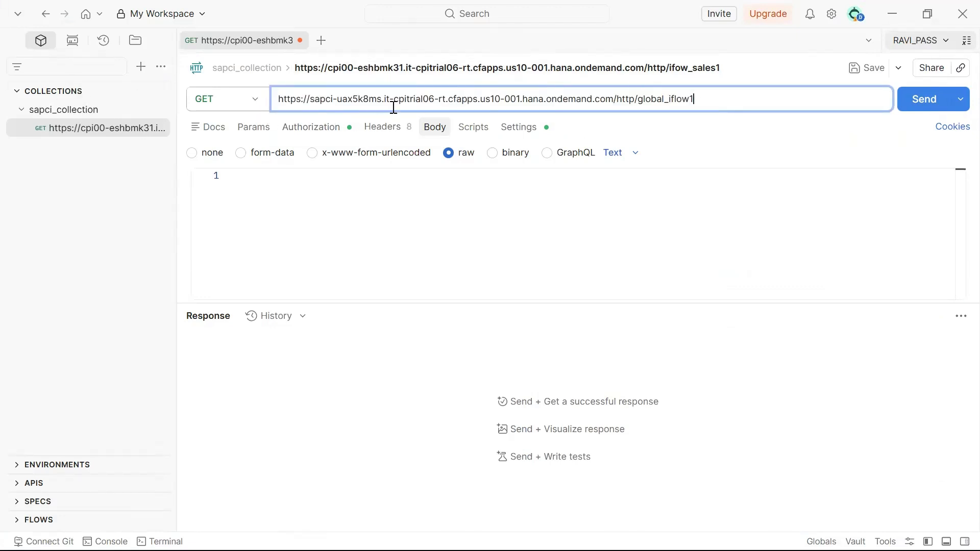
pyautogui.click(320, 131)
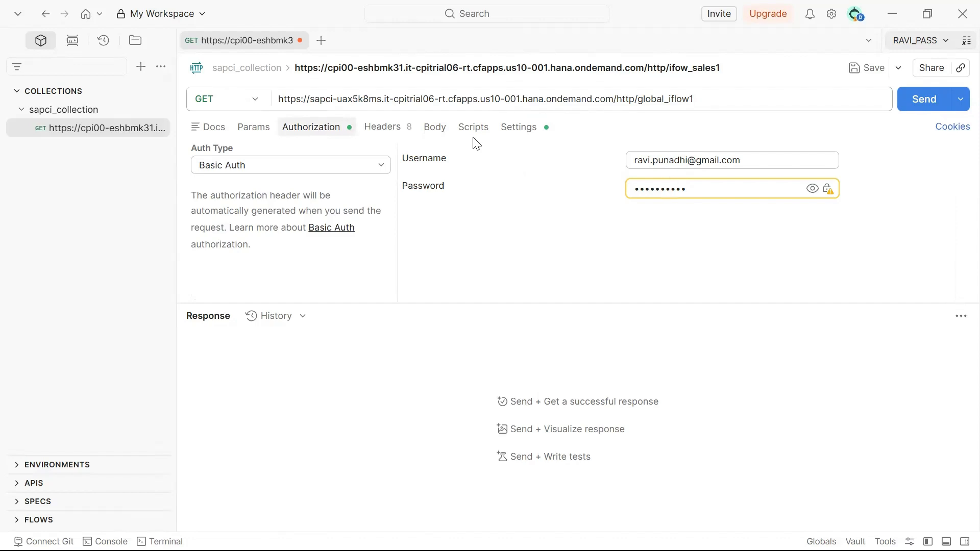
pyautogui.click(434, 129)
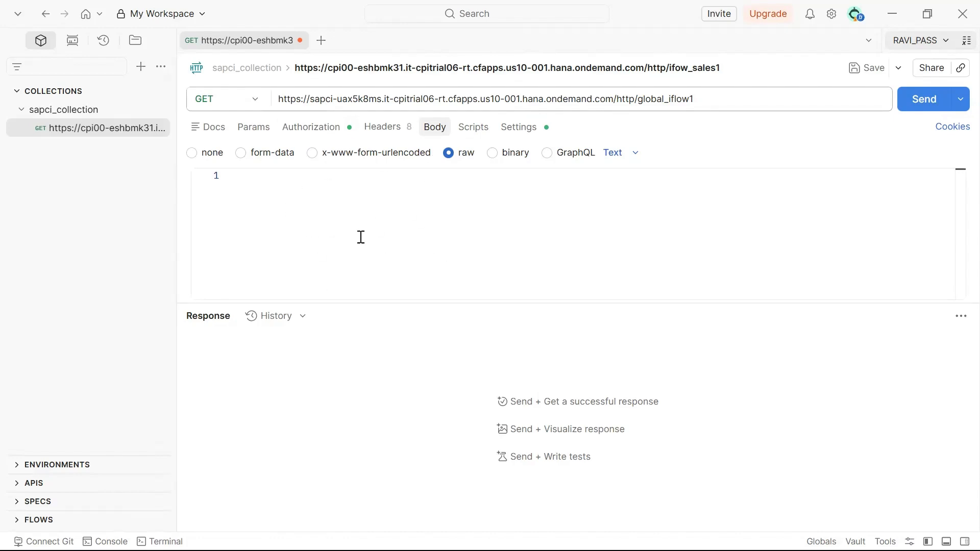
pyautogui.hotkey('alt', 'Tab')
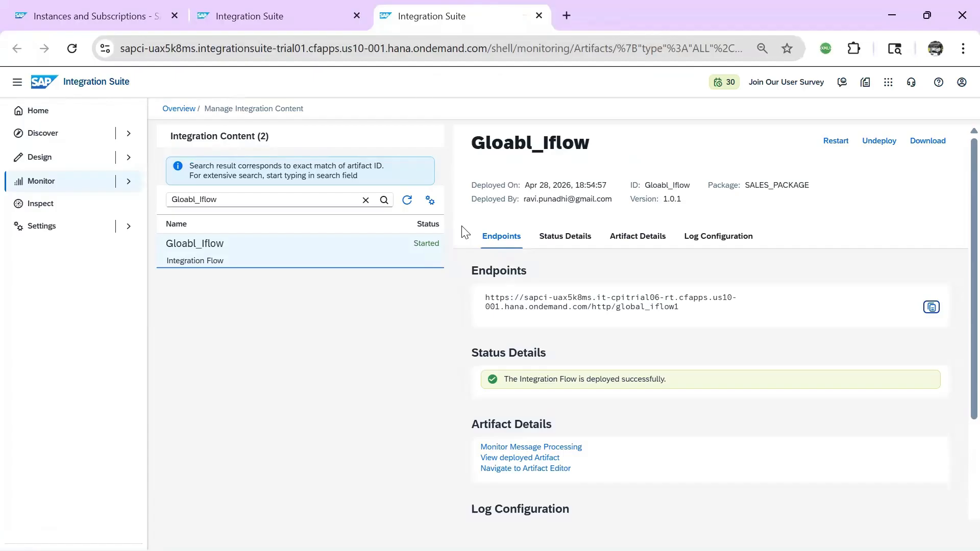
# Insert a Content Modifier whose constant body is 'Good you are able to access Global Iflow'
pyautogui.click(327, 22)
pyautogui.click(425, 244)
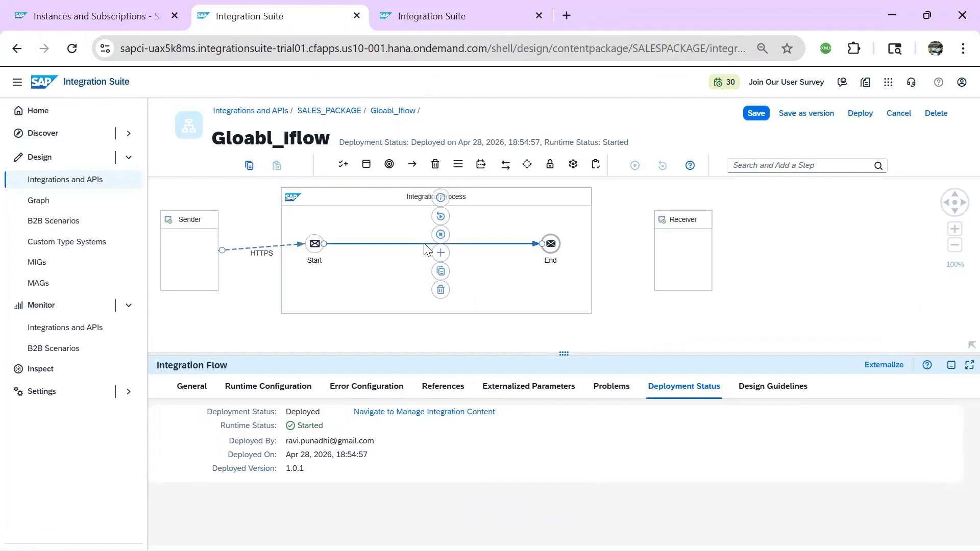
pyautogui.click(438, 255)
pyautogui.click(592, 311)
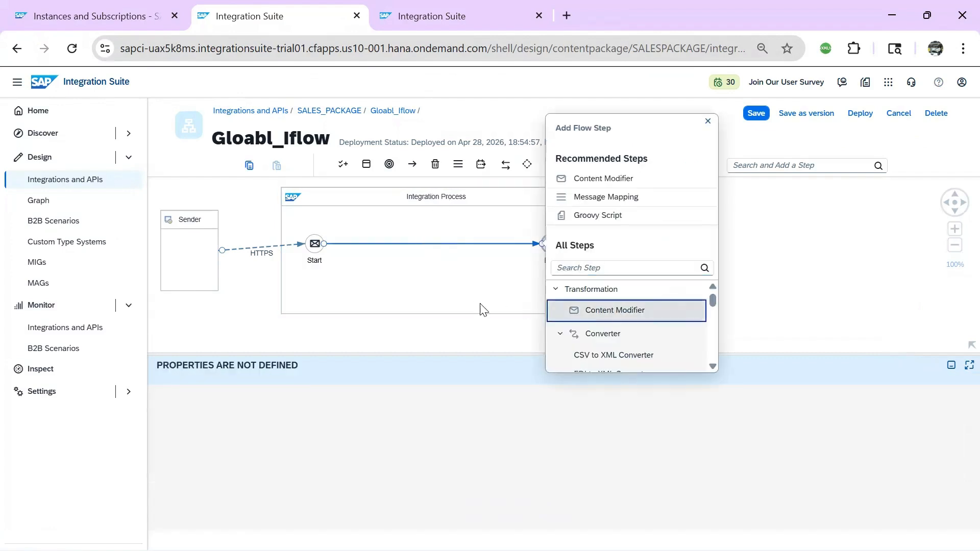
pyautogui.click(429, 386)
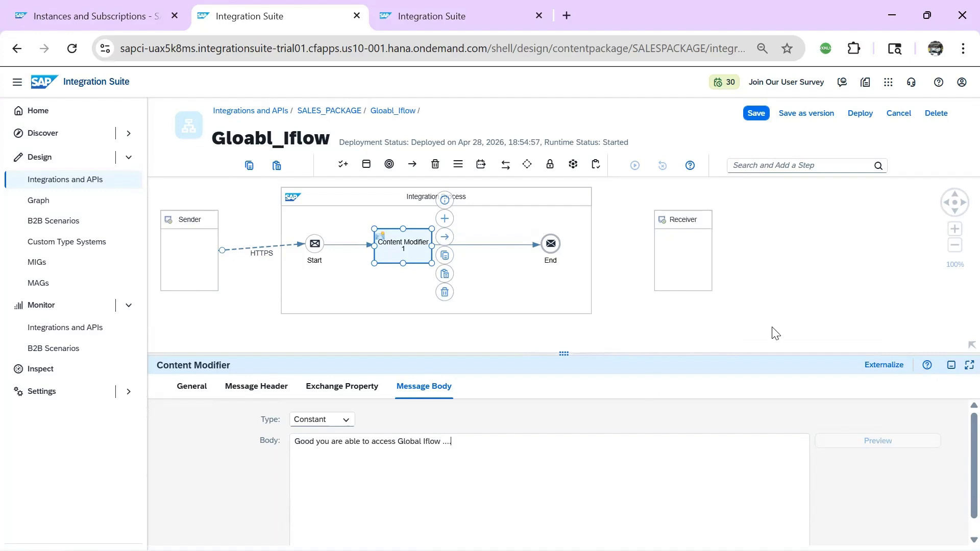
# Save Gloabl_Iflow and deploy it, confirming the deployment
pyautogui.click(753, 114)
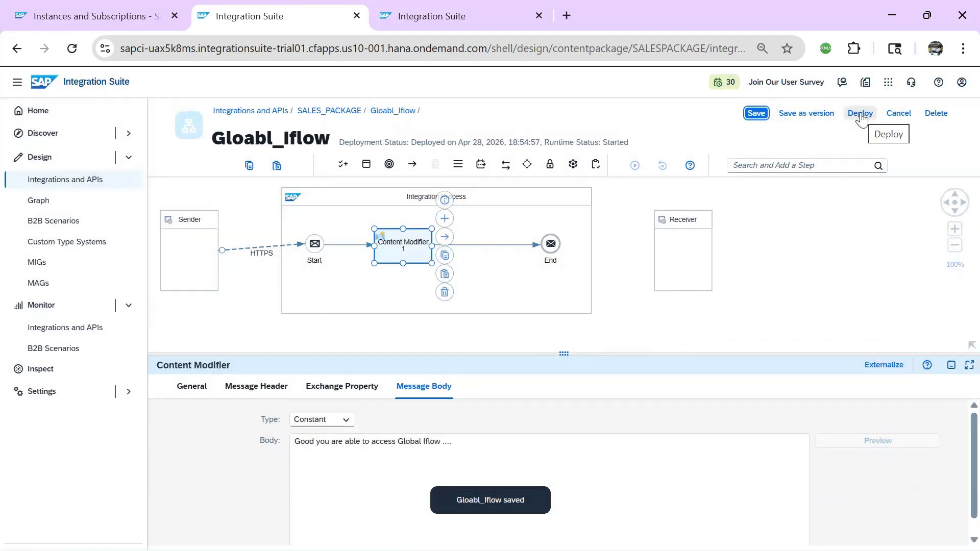
pyautogui.click(861, 113)
pyautogui.click(551, 348)
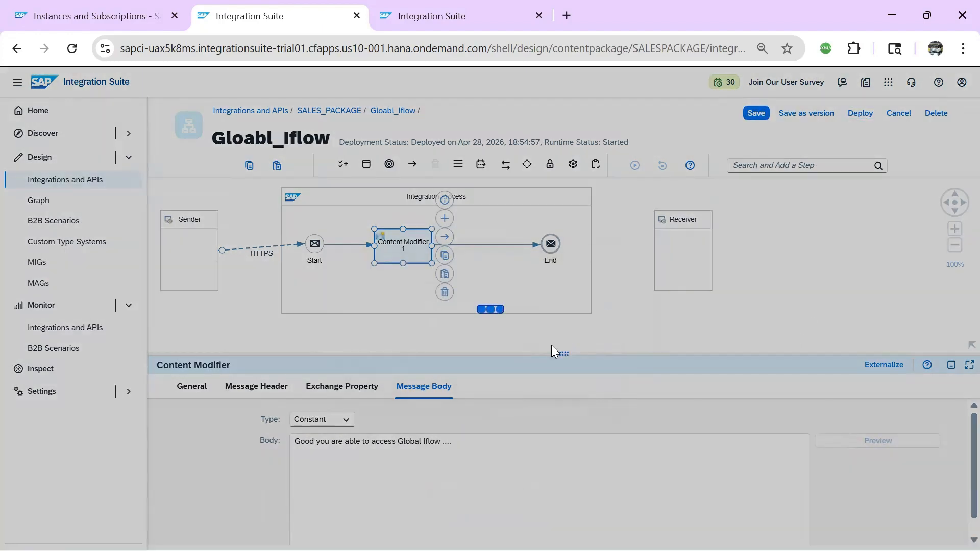
pyautogui.click(546, 345)
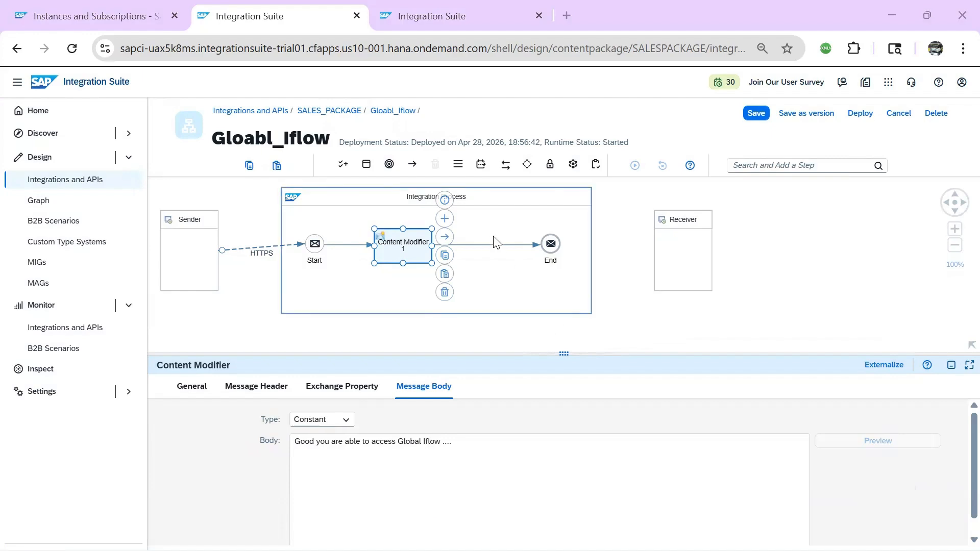
pyautogui.hotkey('alt', 'Tab')
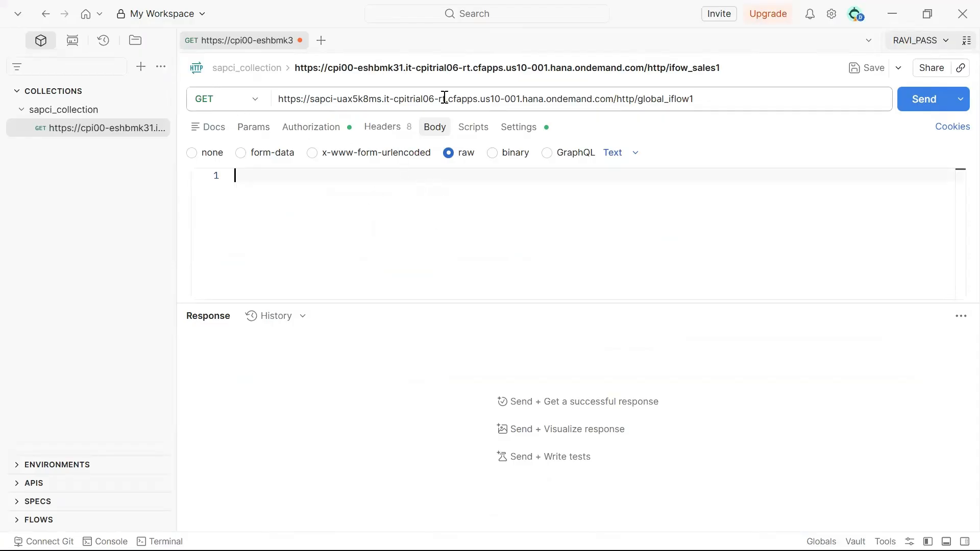
# Send the Basic Auth GET to global_iflow1 and preview the 403 Forbidden response
pyautogui.click(310, 128)
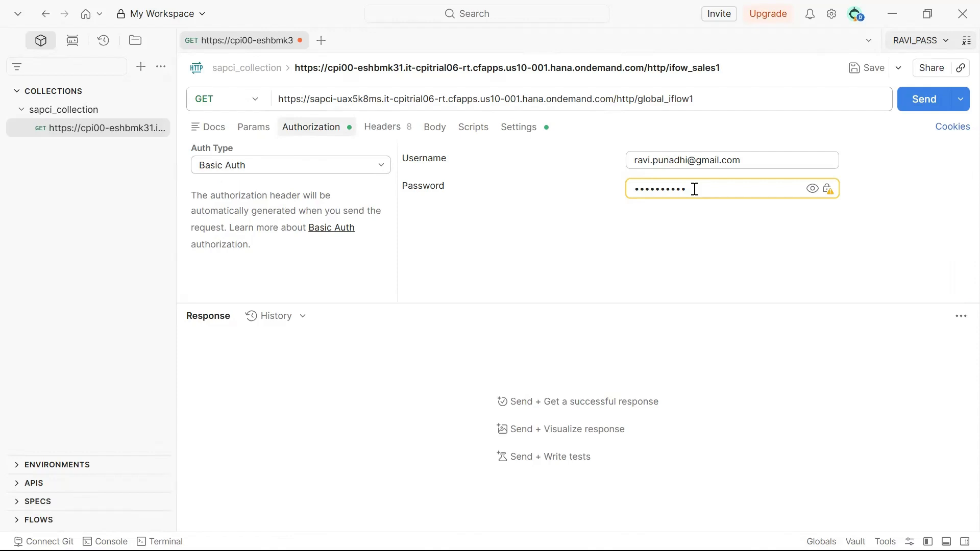
pyautogui.click(924, 107)
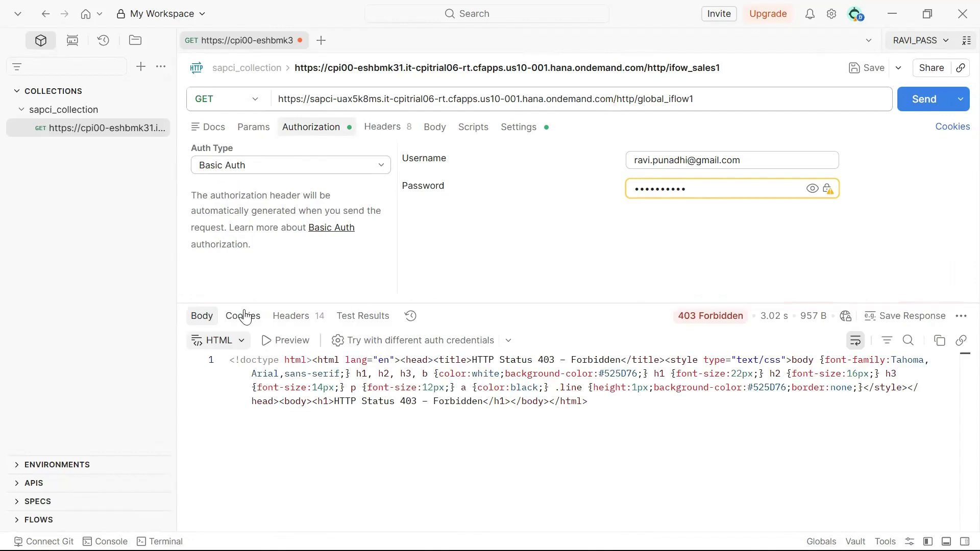
pyautogui.click(271, 342)
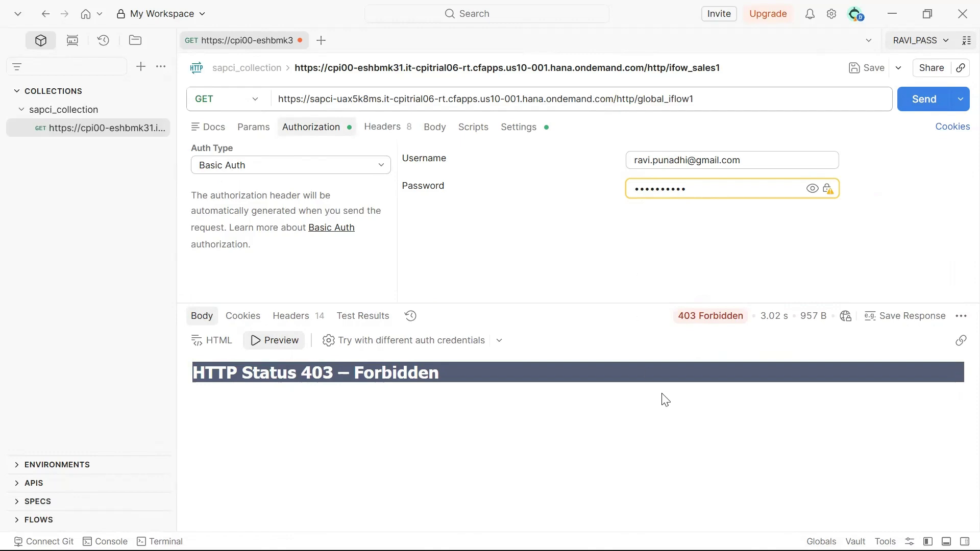
pyautogui.hotkey('alt', 'Tab')
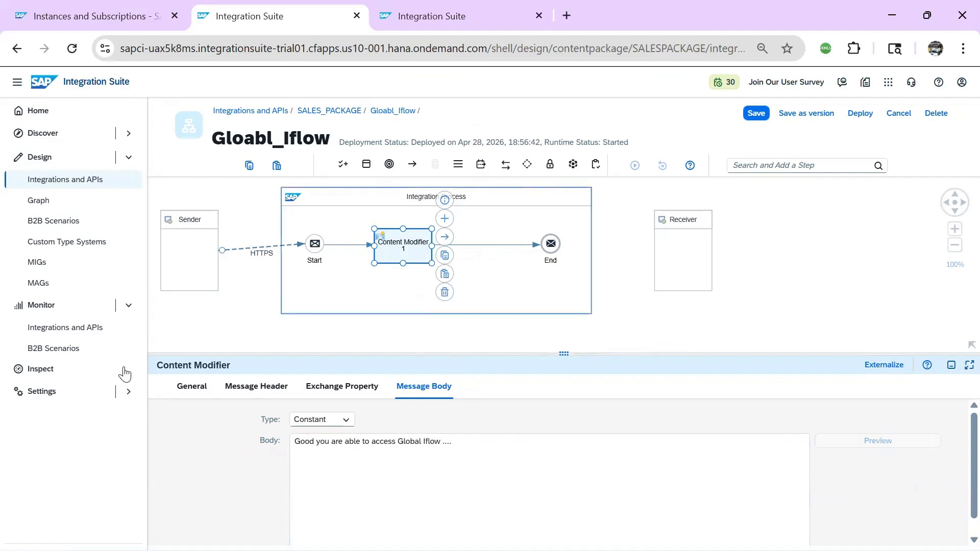
# Open Manage Security's User Roles from Monitor, which lists only ESBMessaging.send
pyautogui.click(56, 331)
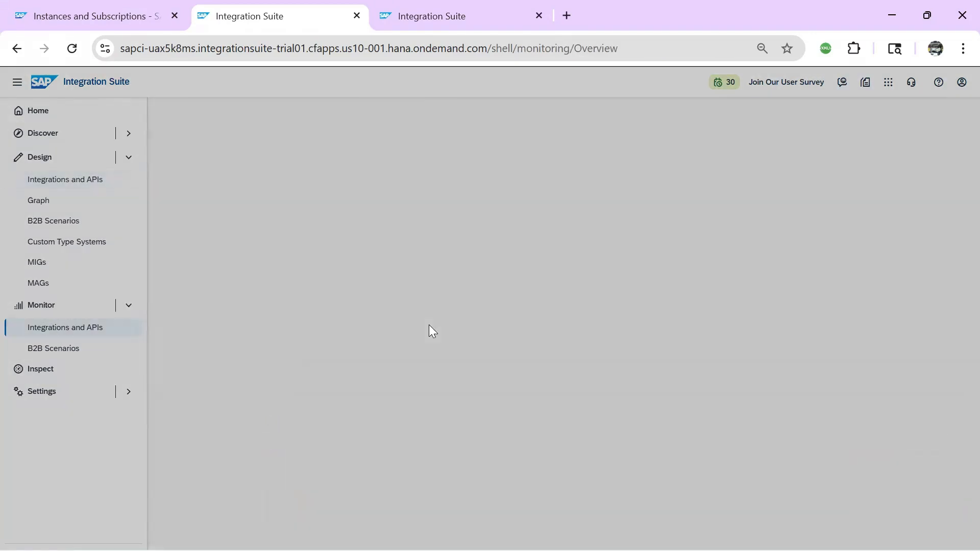
pyautogui.scroll(-1, 816, 329)
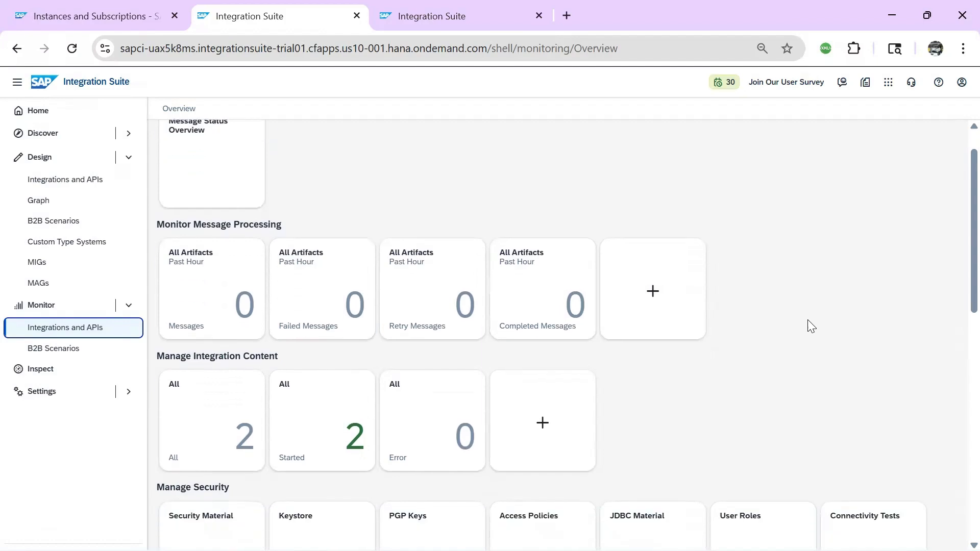
pyautogui.scroll(-4, 809, 326)
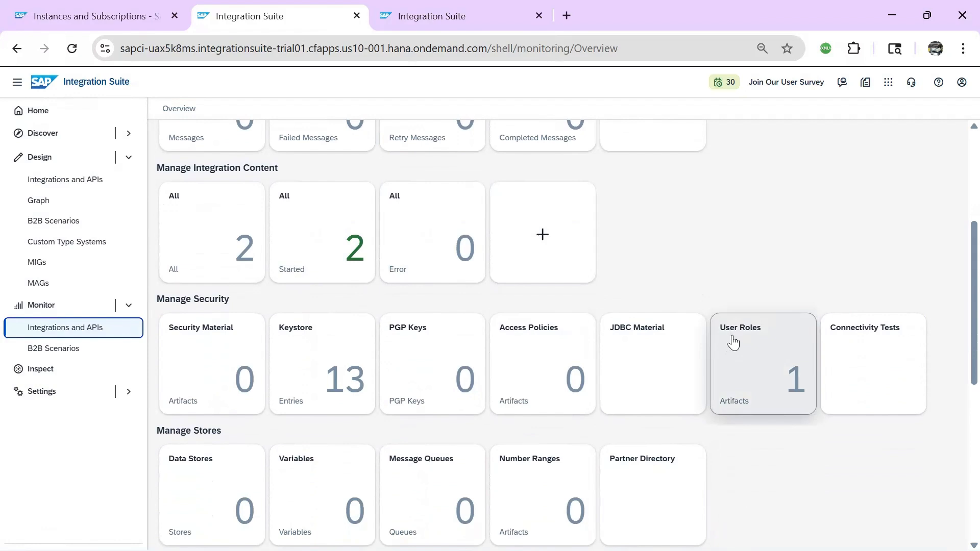
pyautogui.click(747, 338)
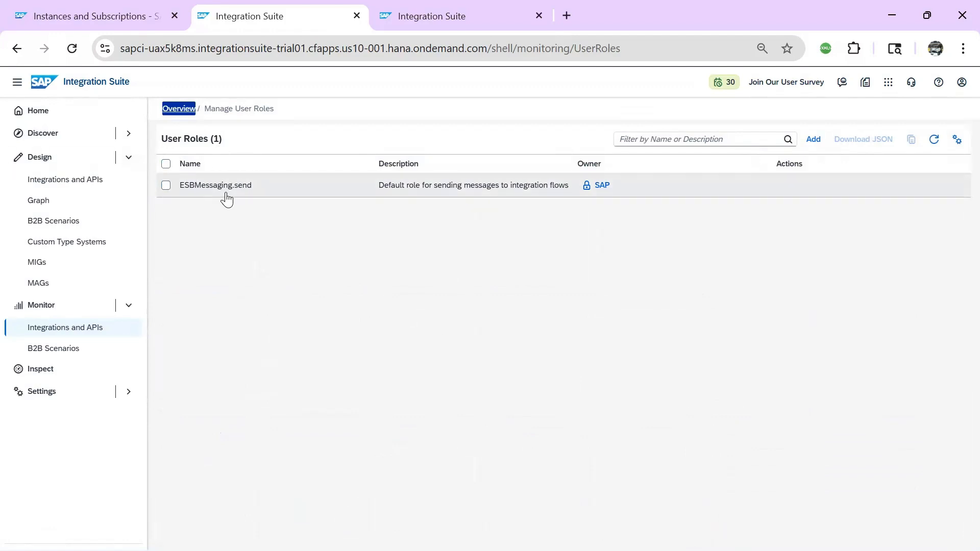
pyautogui.moveTo(606, 196)
pyautogui.click(82, 12)
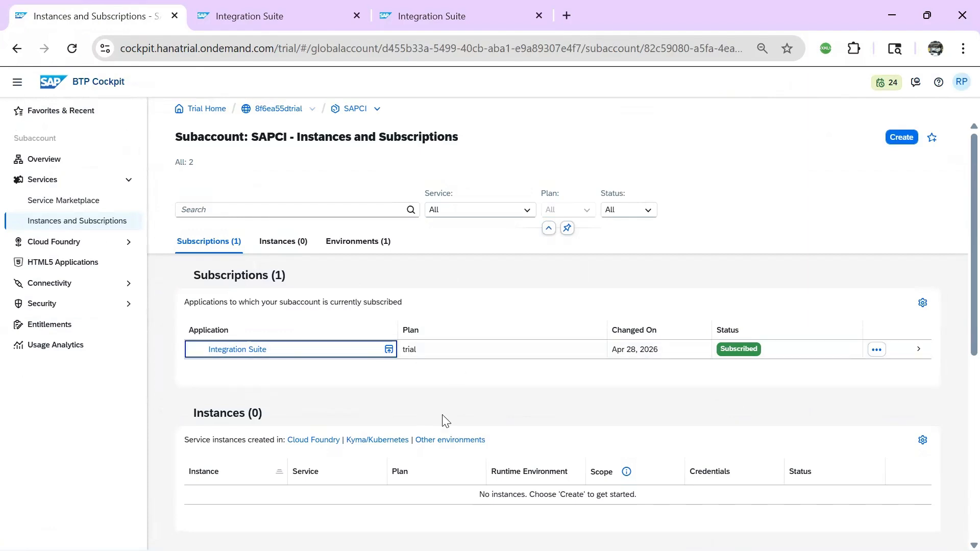
# Bring up slide 2 of the SAP CI Inbound Authentication deck in PowerPoint
pyautogui.hotkey('alt', 'Tab')
pyautogui.hotkey('alt', 'Tab')
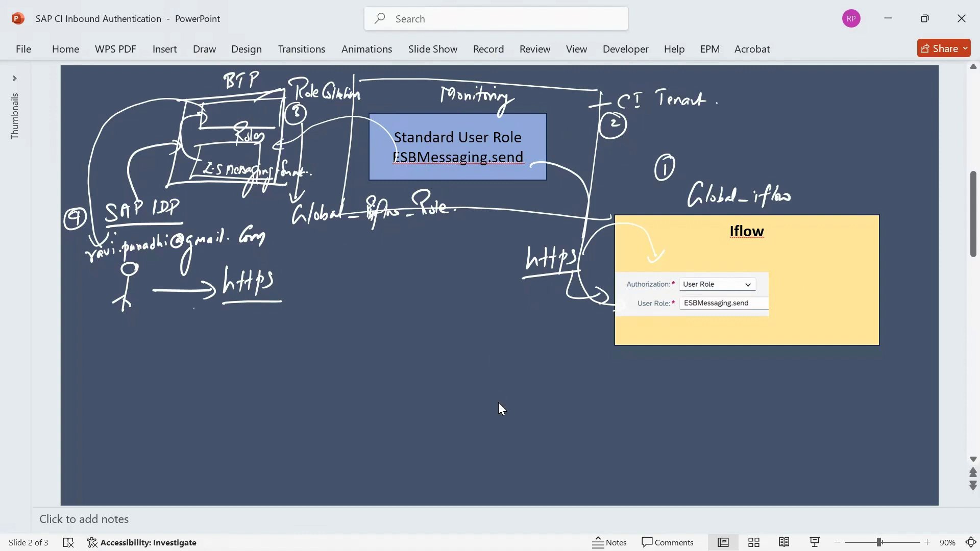
# Go to the SAPCI subaccount's Security > Role Collections and begin creating a new collection
pyautogui.hotkey('alt', 'Tab')
pyautogui.press('Tab')
pyautogui.press('Tab')
pyautogui.press('Tab')
pyautogui.press('Tab')
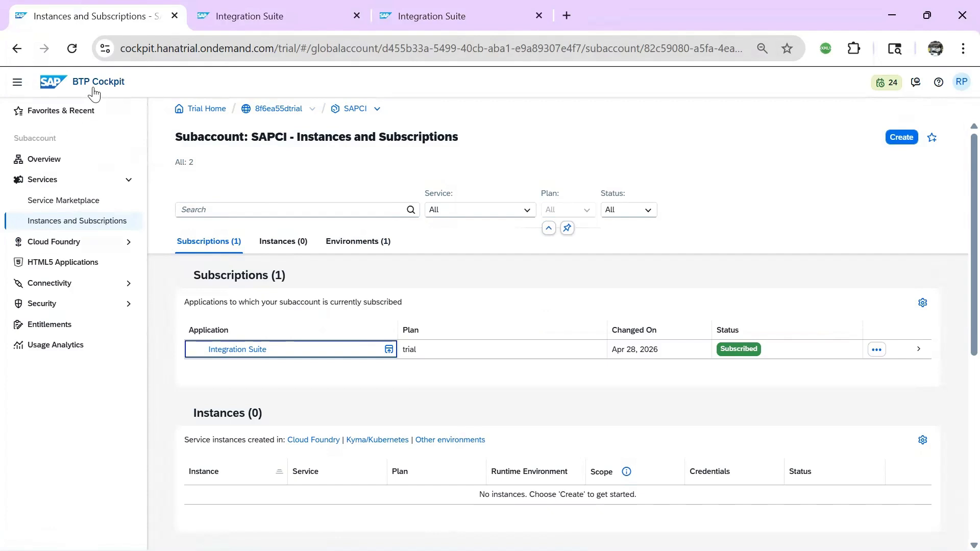
pyautogui.click(356, 109)
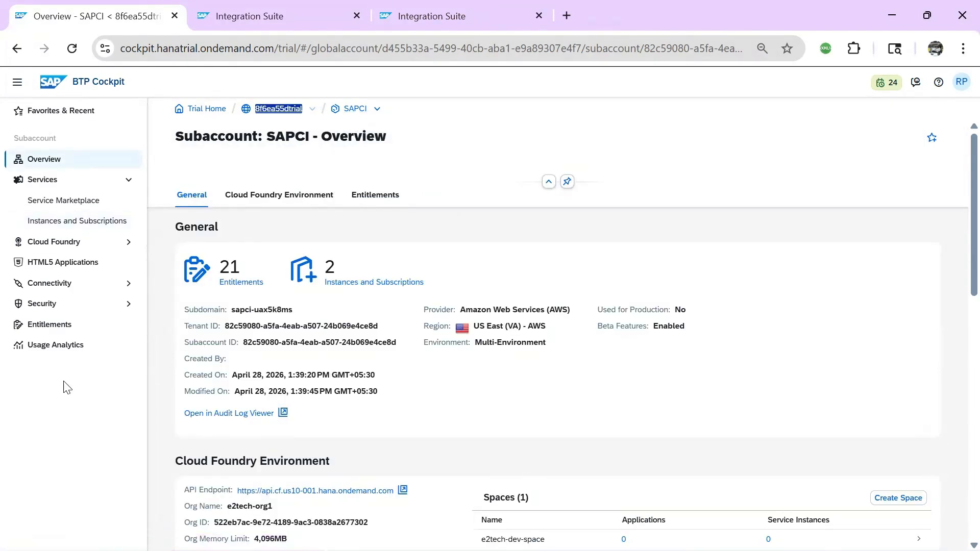
pyautogui.click(50, 306)
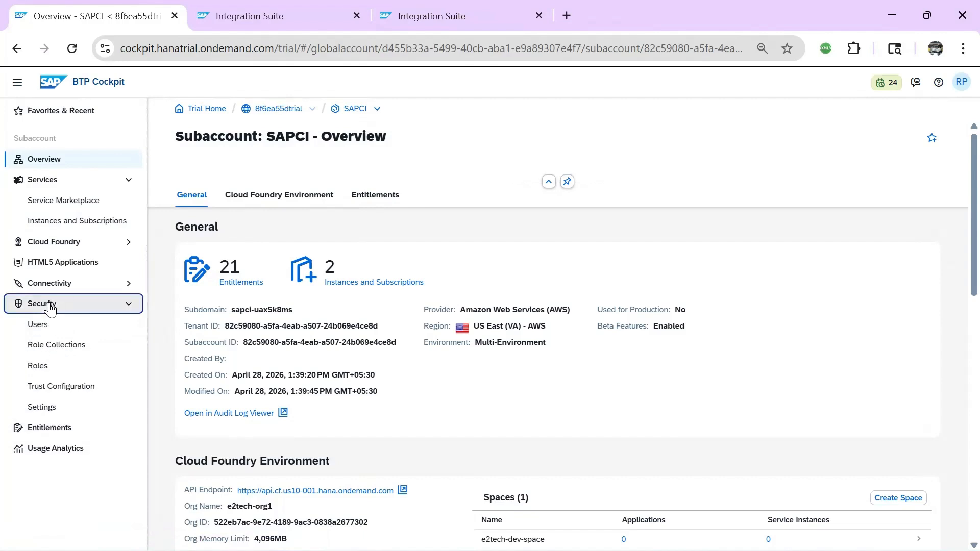
pyautogui.click(39, 325)
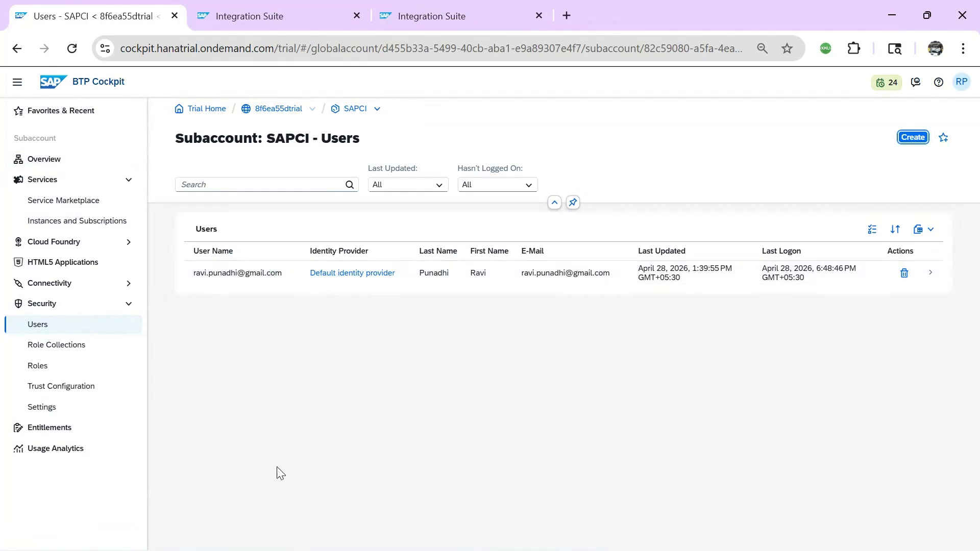
pyautogui.click(52, 351)
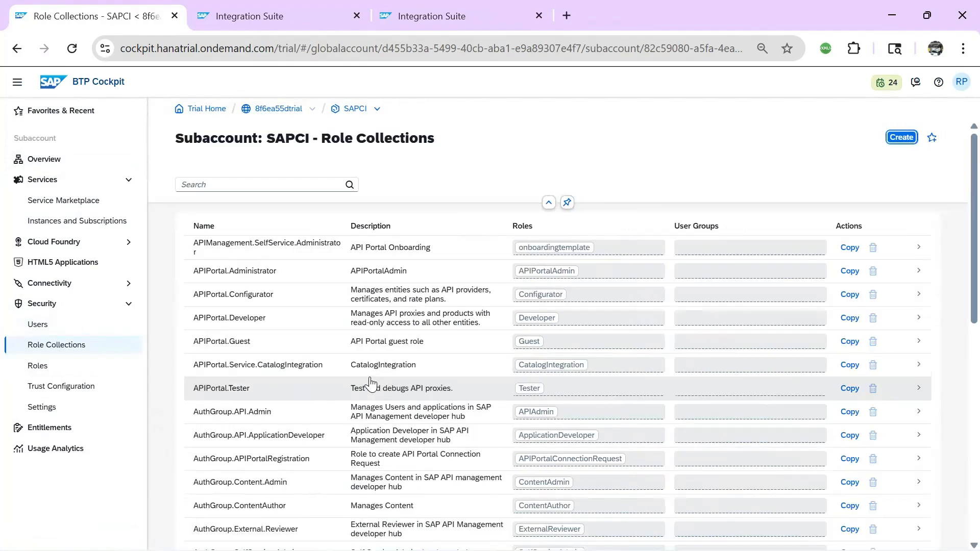
pyautogui.click(901, 138)
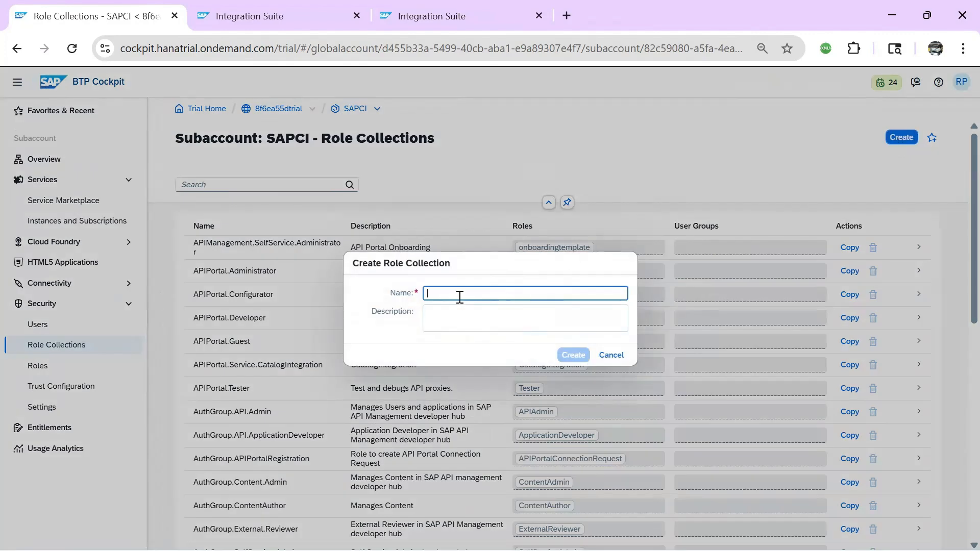
# Create role collection Global_iflow_access with the same description, then open its details
pyautogui.write('G')
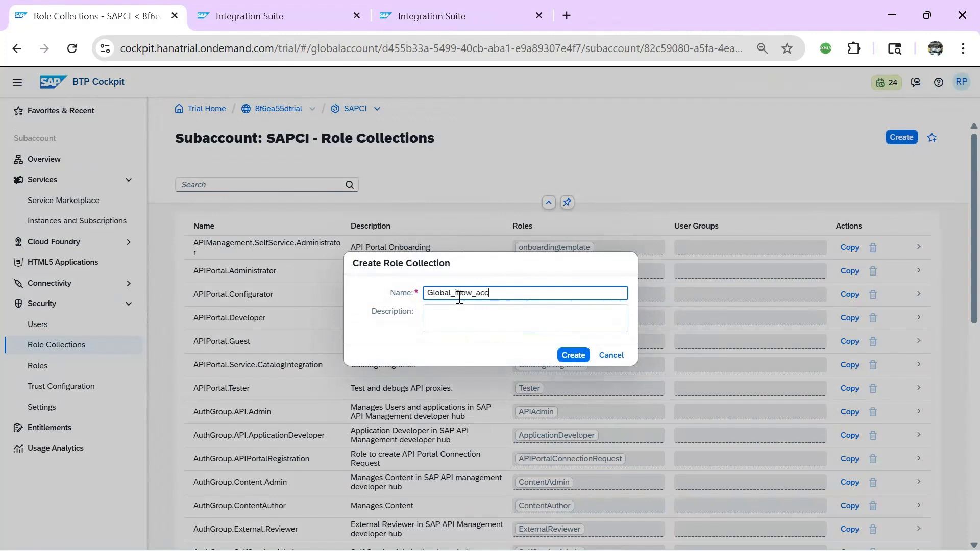
pyautogui.write('lobal_flow_access')
pyautogui.doubleClick(426, 292)
pyautogui.write('Global_iflow_access')
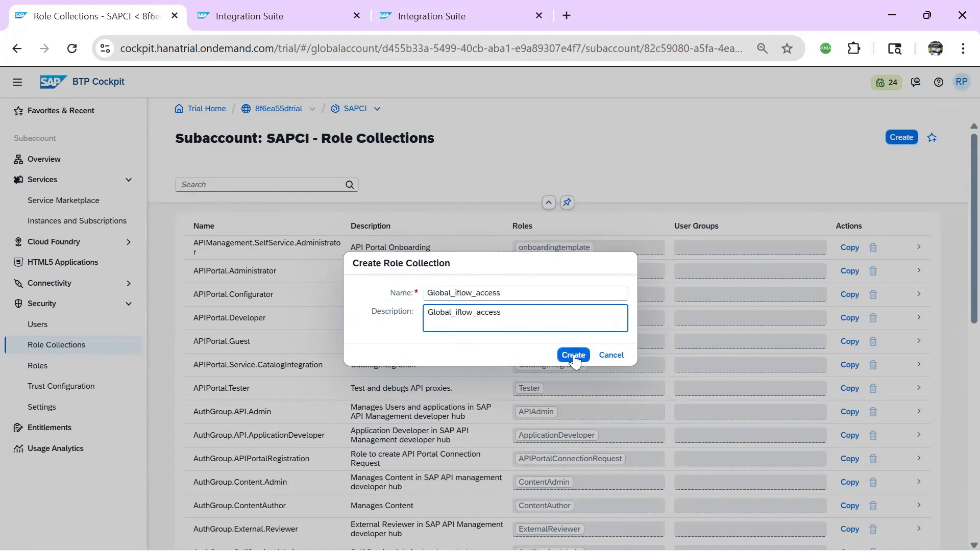
pyautogui.click(574, 355)
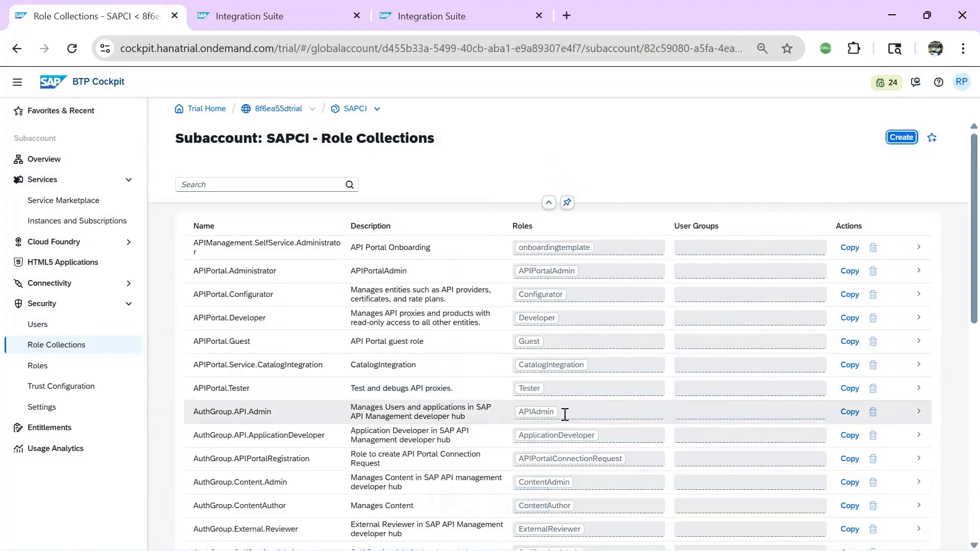
pyautogui.click(274, 179)
pyautogui.write('Global_iflow_access')
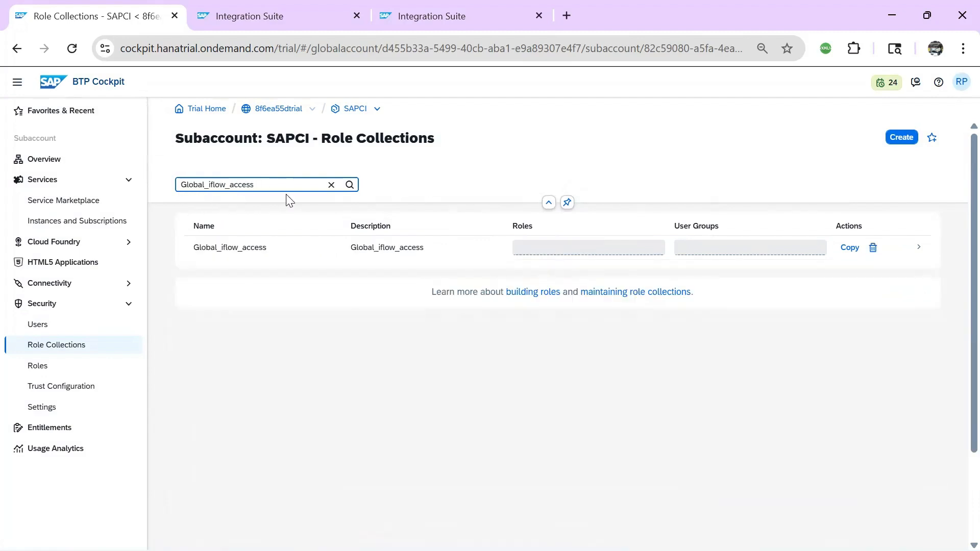
pyautogui.click(247, 251)
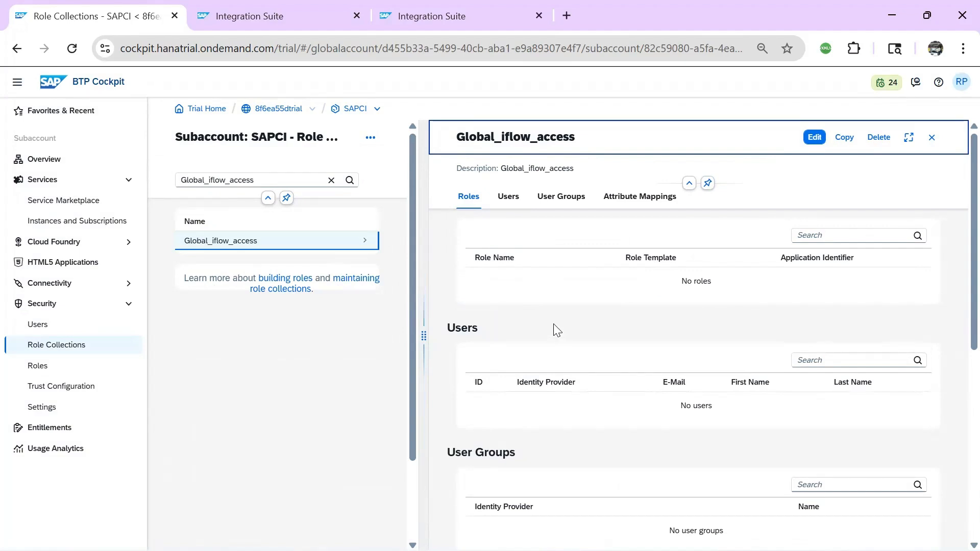
# Add the MessagingSend role to the Global_iflow_access role collection
pyautogui.click(815, 138)
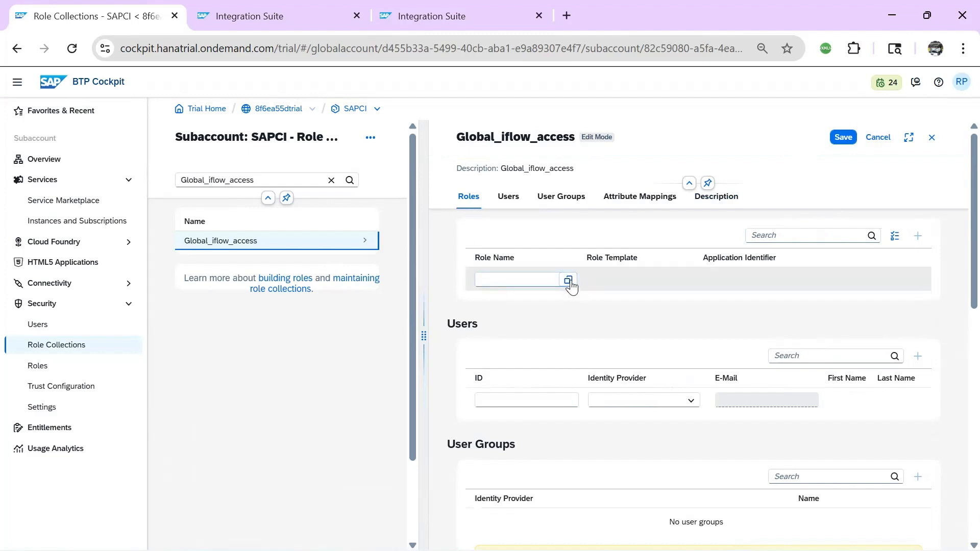
pyautogui.click(568, 280)
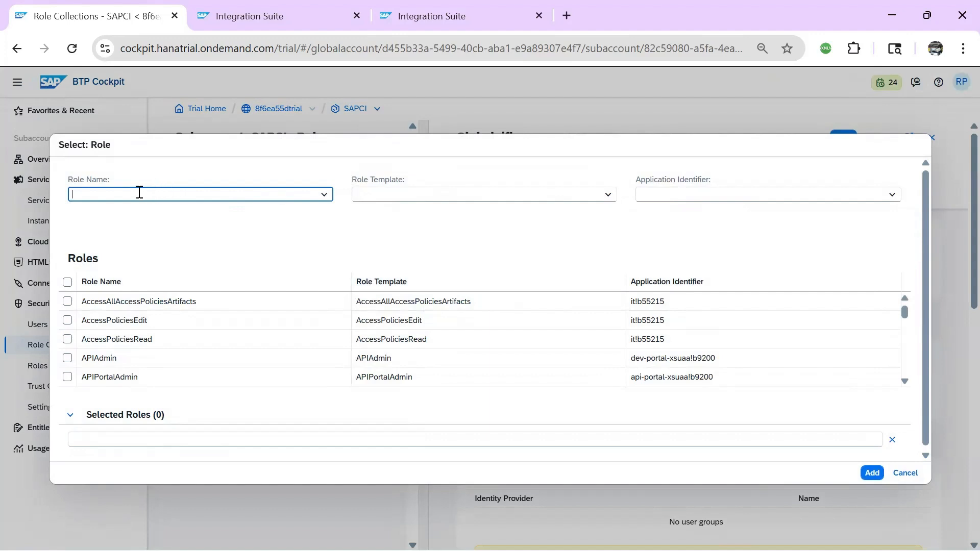
pyautogui.write('E')
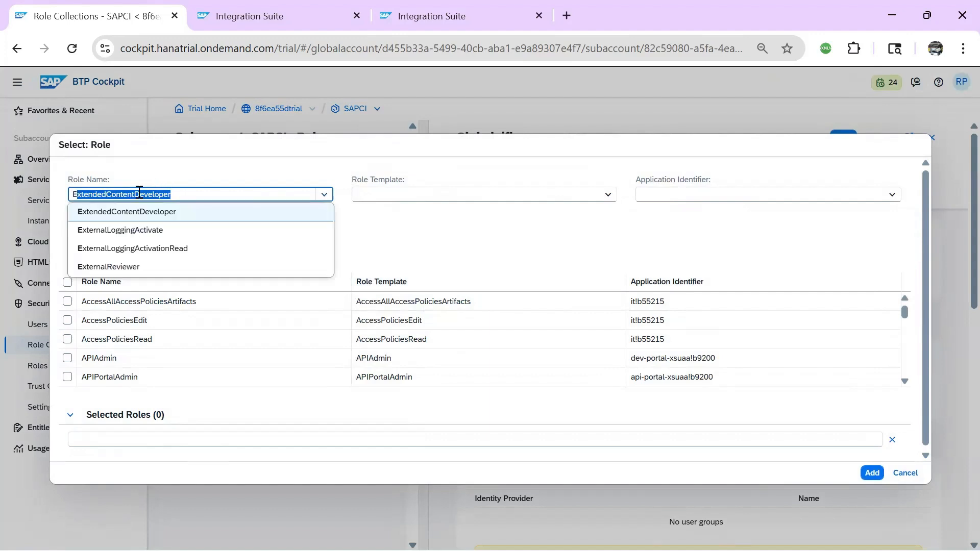
pyautogui.write('sb')
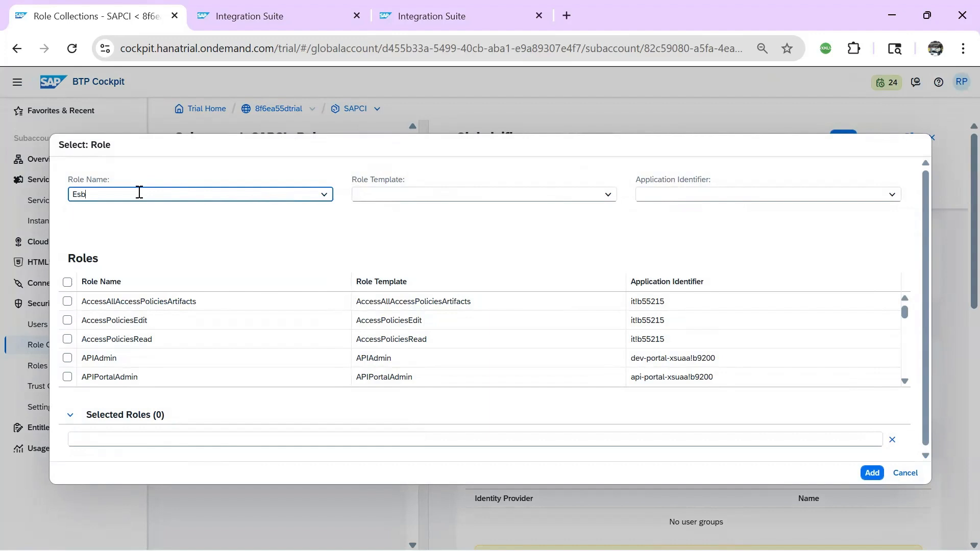
pyautogui.press('BackSpace')
pyautogui.press('BackSpace')
pyautogui.press('BackSpace')
pyautogui.write('MessagePayloadsRead')
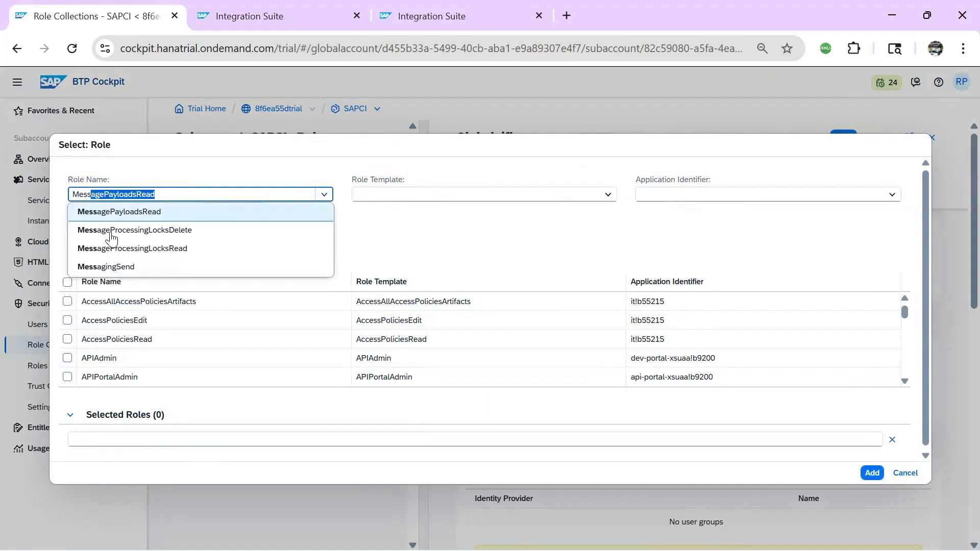
pyautogui.click(105, 267)
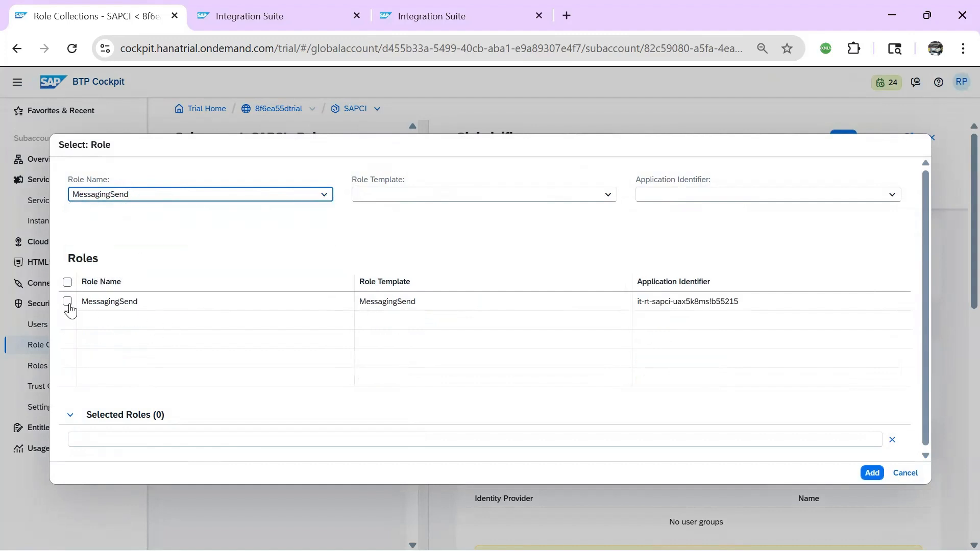
pyautogui.click(68, 302)
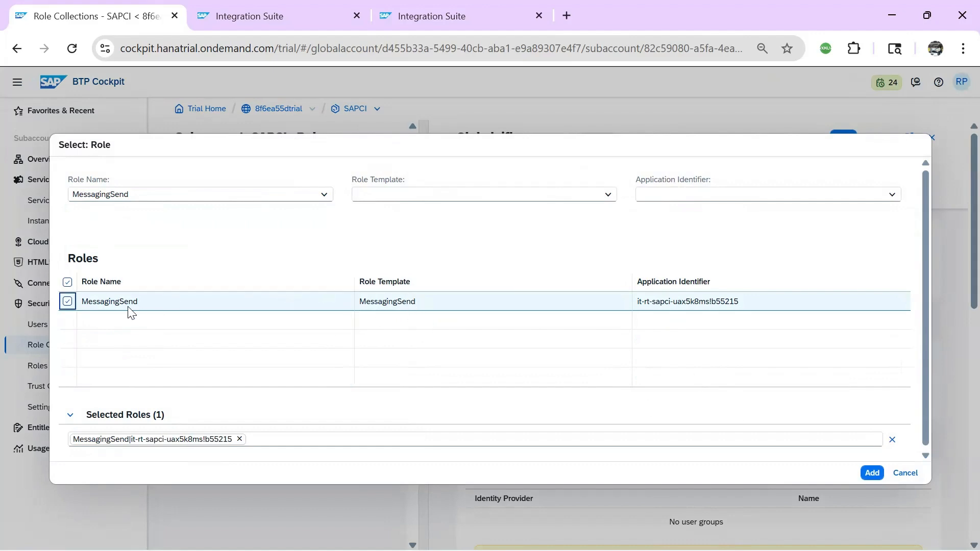
pyautogui.click(873, 479)
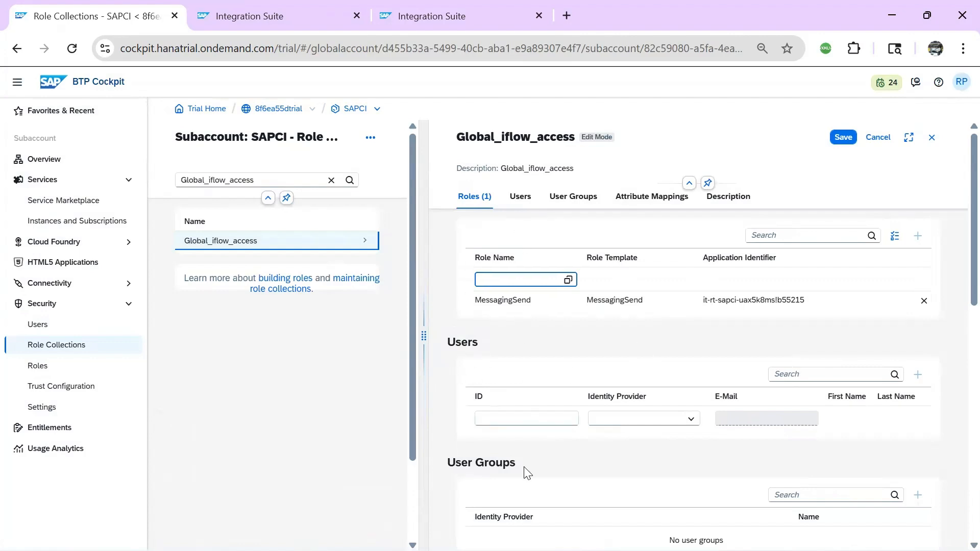
# Assign the new user from the default identity provider and save the collection
pyautogui.click(510, 416)
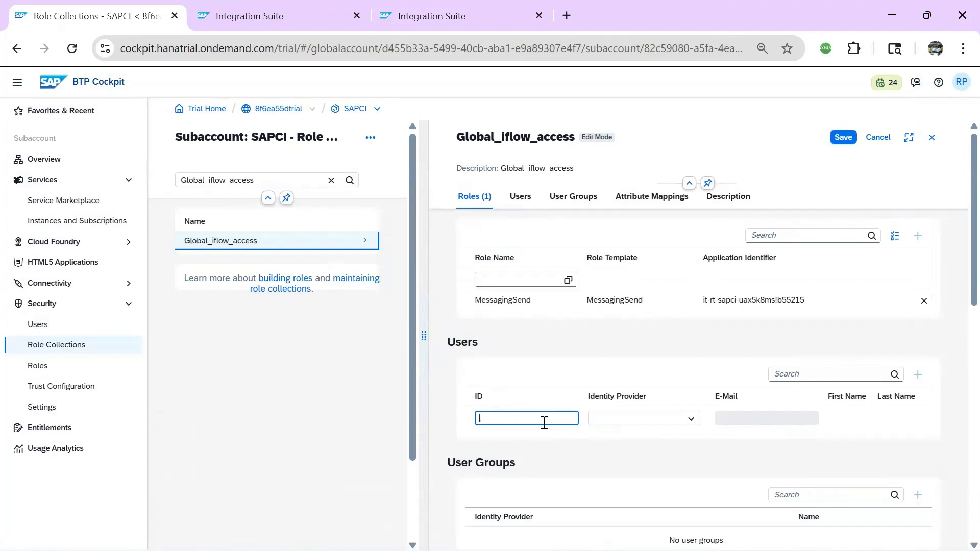
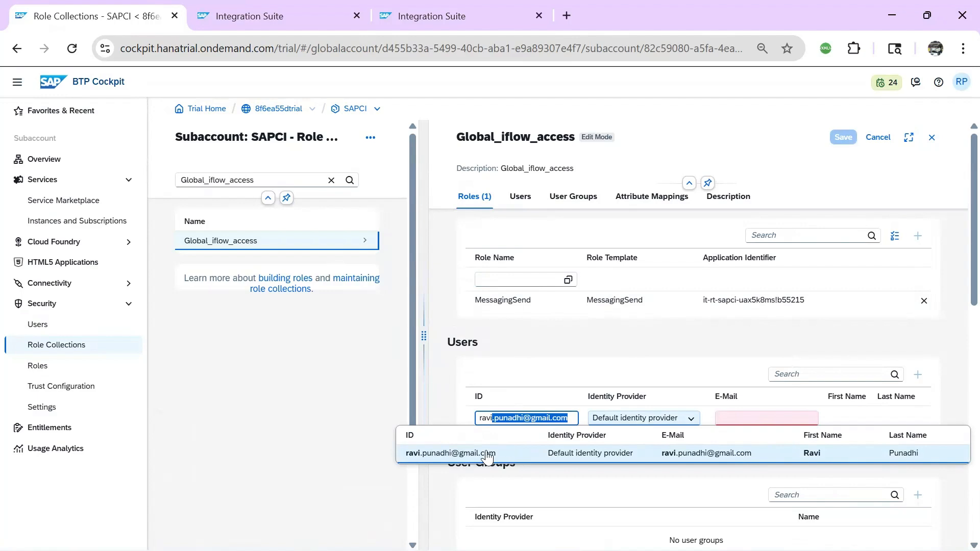
pyautogui.click(490, 453)
pyautogui.click(684, 455)
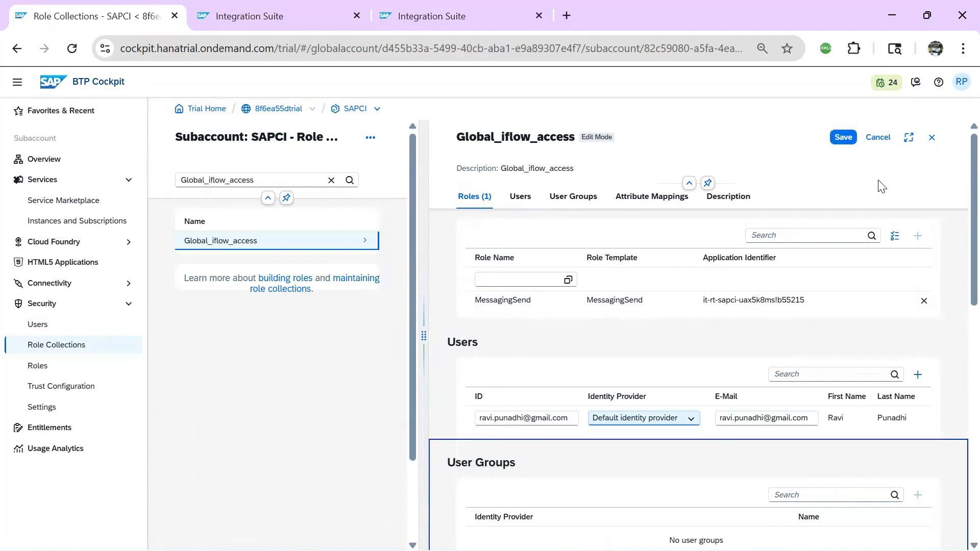
pyautogui.click(843, 138)
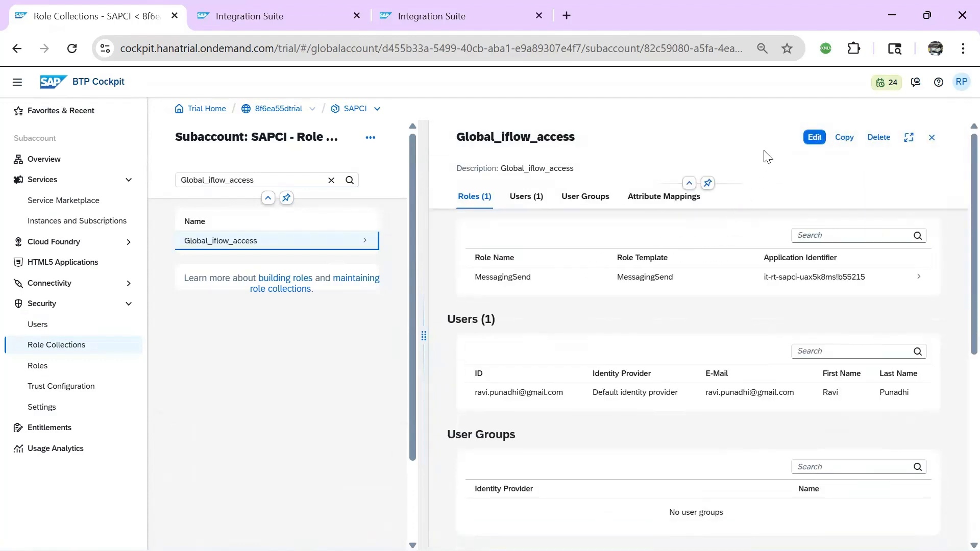
# Return via the presentation to Postman's global_iflow1 request, still showing 403 Forbidden
pyautogui.hotkey('alt', 'Tab')
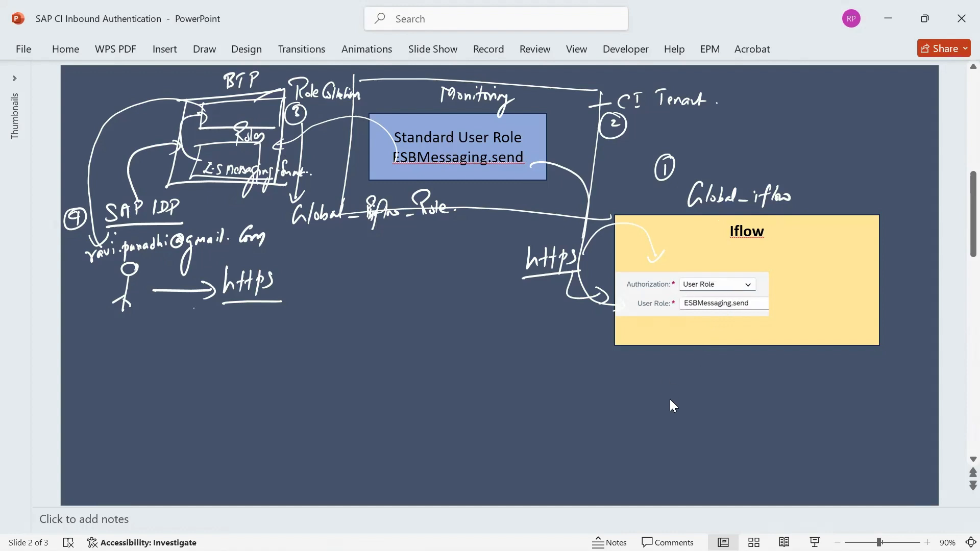
pyautogui.hotkey('alt', 'Tab')
pyautogui.hotkey('alt', 'Tab')
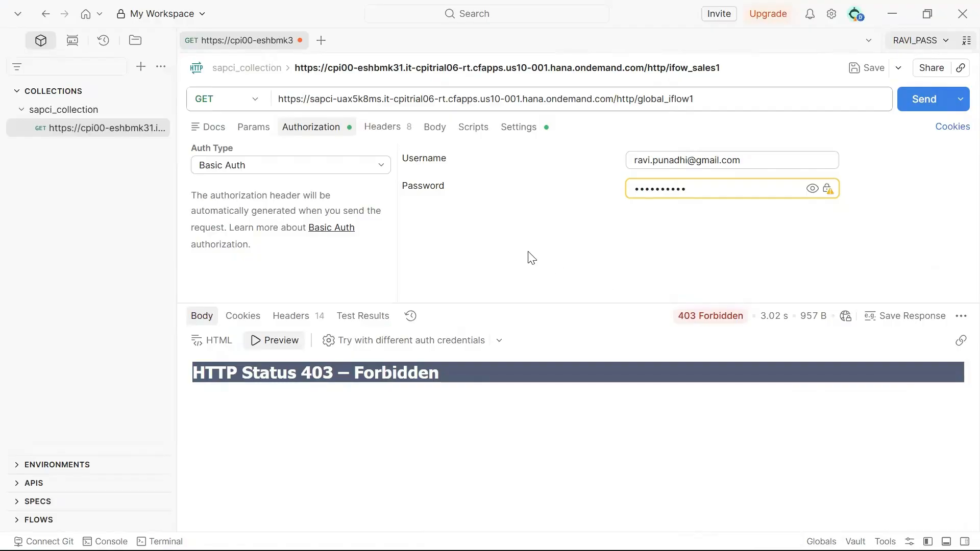
# Resend the global_iflow1 request as the new user; it still returns 403 Forbidden
pyautogui.click(918, 104)
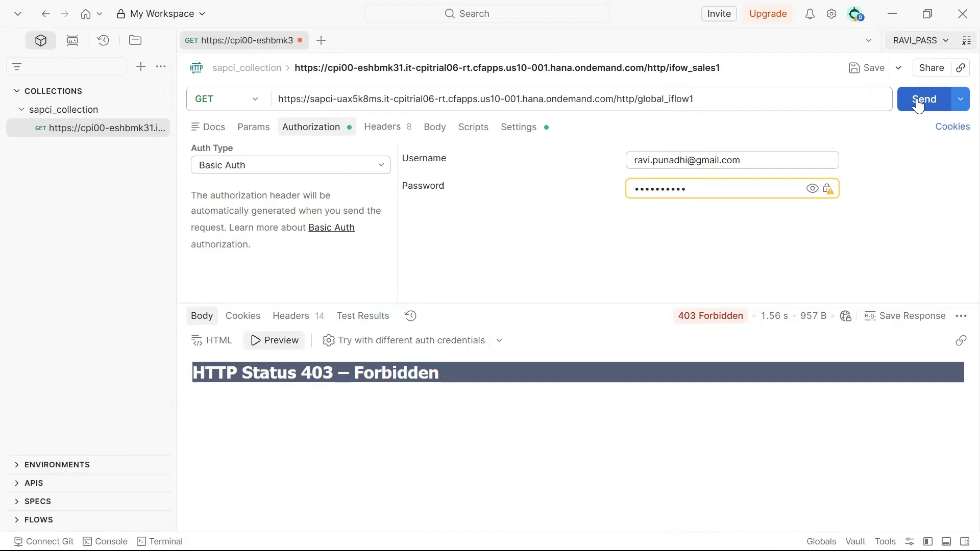
pyautogui.hotkey('alt', 'Tab')
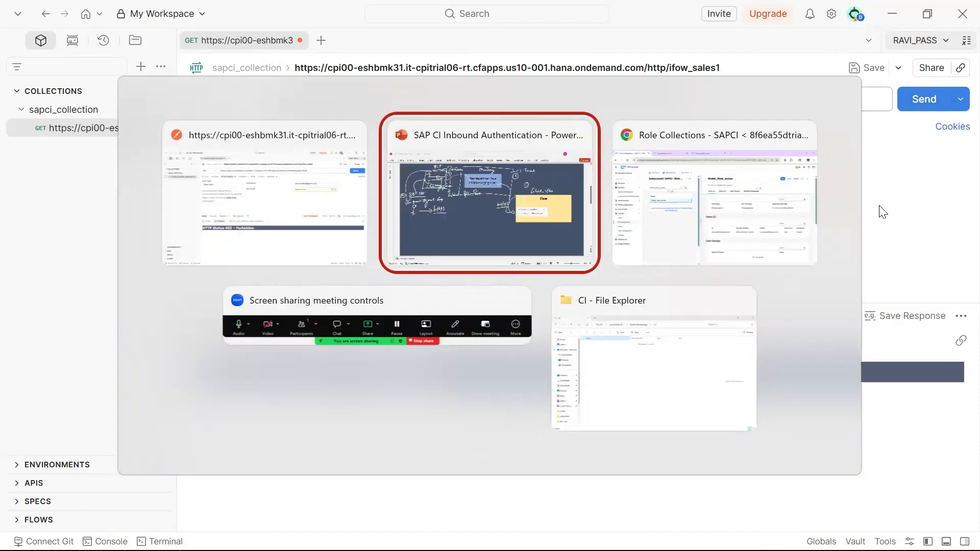
# Scroll to slide 3, which has only a blue box and an empty Iflow box
pyautogui.scroll(-1, 481, 334)
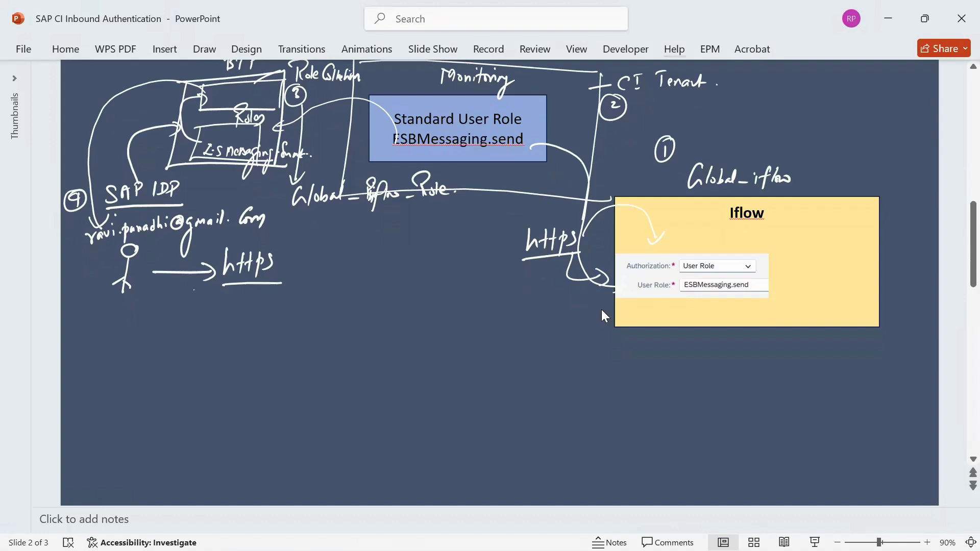
pyautogui.scroll(3, 598, 332)
pyautogui.scroll(-3, 598, 333)
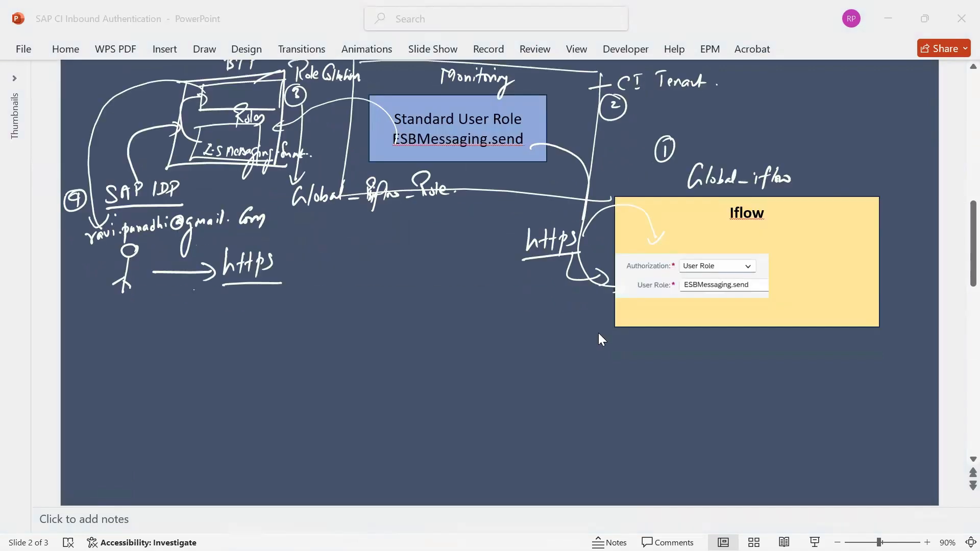
pyautogui.scroll(-3, 598, 333)
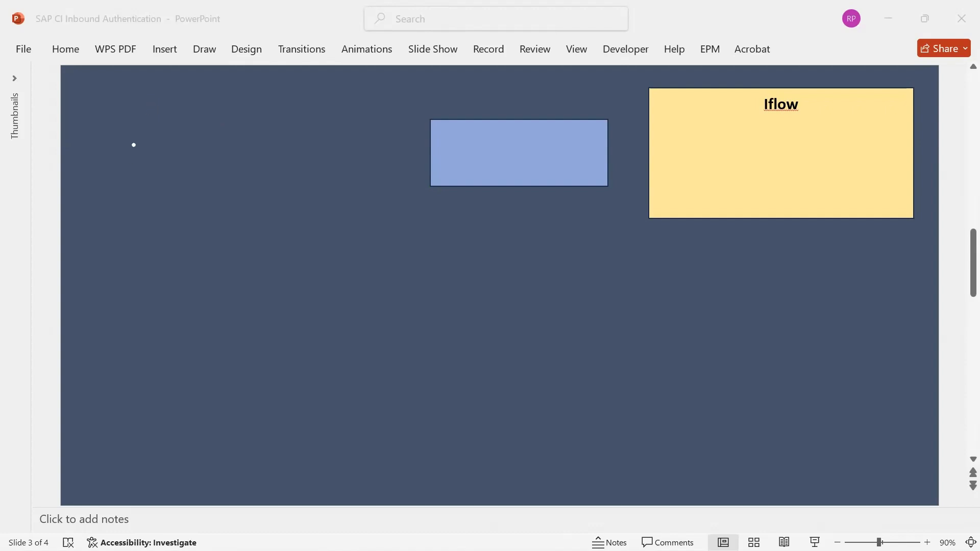
# Ink a Sales Dept. box with stick-figure users, noted as 10 users
pyautogui.moveTo(132, 142)
pyautogui.mouseDown()
pyautogui.moveTo(124, 192)
pyautogui.moveTo(248, 195)
pyautogui.moveTo(231, 195)
pyautogui.moveTo(231, 205)
pyautogui.mouseUp()
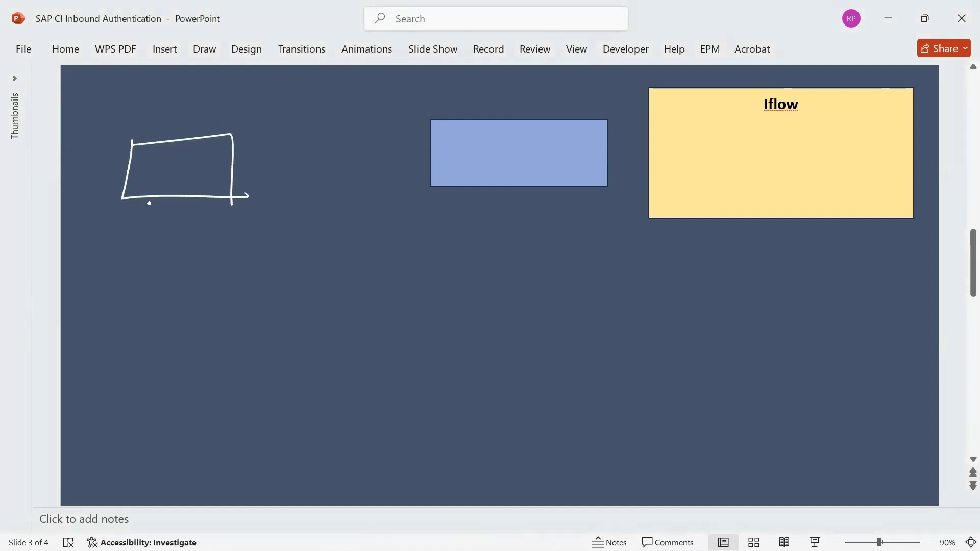
pyautogui.moveTo(152, 211)
pyautogui.mouseDown()
pyautogui.moveTo(141, 230)
pyautogui.moveTo(190, 232)
pyautogui.mouseUp()
pyautogui.moveTo(198, 225); pyautogui.dragTo(203, 225)
pyautogui.moveTo(214, 220); pyautogui.dragTo(227, 224)
pyautogui.moveTo(148, 160); pyautogui.dragTo(150, 180)
pyautogui.moveTo(145, 182); pyautogui.dragTo(169, 162)
pyautogui.moveTo(168, 167); pyautogui.dragTo(168, 180)
pyautogui.moveTo(163, 176)
pyautogui.mouseDown()
pyautogui.moveTo(193, 164)
pyautogui.moveTo(187, 181)
pyautogui.moveTo(252, 173)
pyautogui.mouseUp()
pyautogui.moveTo(258, 167); pyautogui.dragTo(296, 172)
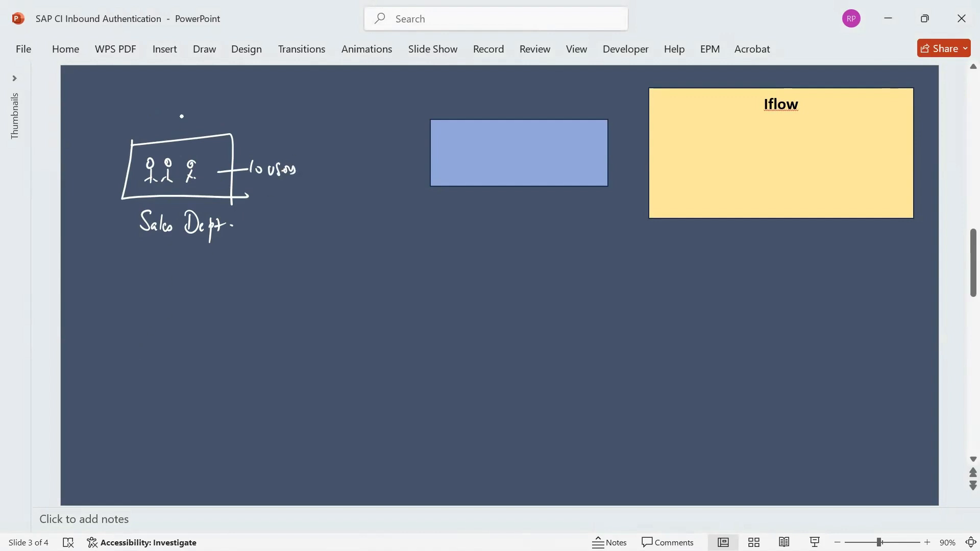
# Draw a single user above the box and hand-write that user's e-mail ID
pyautogui.moveTo(175, 100); pyautogui.dragTo(178, 129)
pyautogui.moveTo(176, 119)
pyautogui.mouseDown()
pyautogui.moveTo(179, 128)
pyautogui.moveTo(180, 116)
pyautogui.moveTo(210, 123)
pyautogui.mouseUp()
pyautogui.moveTo(211, 117); pyautogui.dragTo(258, 118)
pyautogui.moveTo(264, 105)
pyautogui.mouseDown()
pyautogui.moveTo(260, 116)
pyautogui.moveTo(276, 117)
pyautogui.mouseUp()
pyautogui.moveTo(284, 113)
pyautogui.mouseDown()
pyautogui.moveTo(301, 111)
pyautogui.moveTo(293, 136)
pyautogui.moveTo(328, 111)
pyautogui.mouseUp()
pyautogui.moveTo(337, 110); pyautogui.dragTo(338, 110)
pyautogui.moveTo(344, 101)
pyautogui.mouseDown()
pyautogui.moveTo(342, 112)
pyautogui.moveTo(358, 110)
pyautogui.mouseUp()
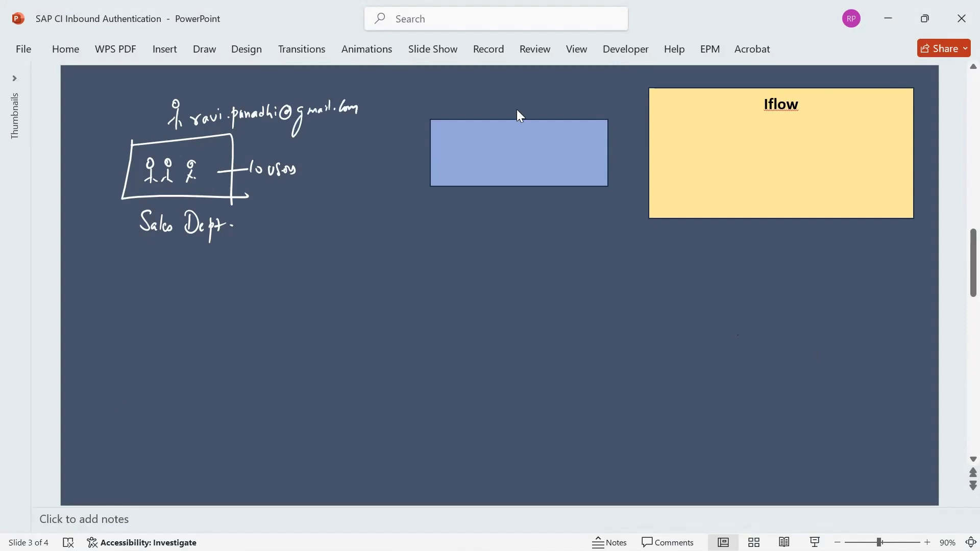
# Duplicate the blue box and Iflow box into a second row below
pyautogui.click(538, 180)
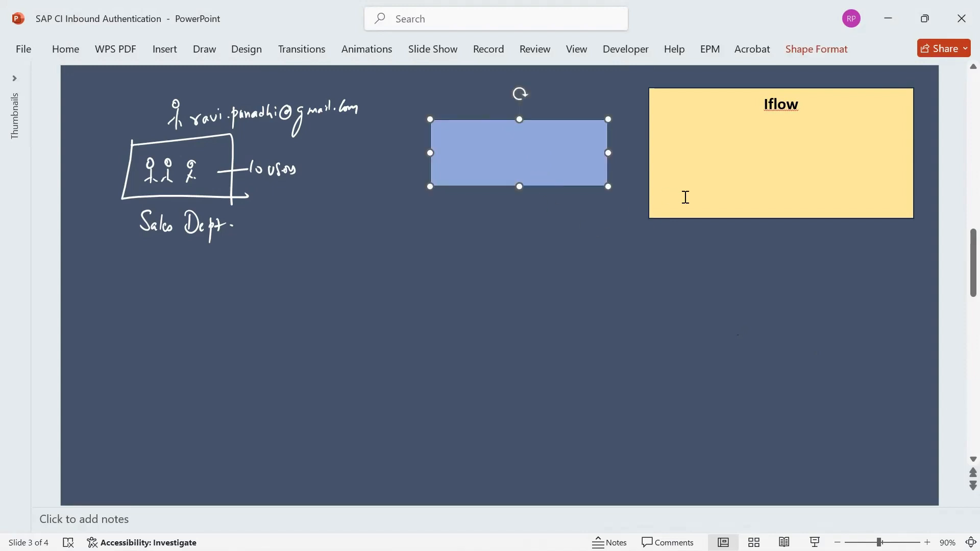
pyautogui.keyDown('shift'); pyautogui.click(684, 219); pyautogui.keyUp('shift')
pyautogui.hotkey('ctrl', 'c')
pyautogui.click(554, 403)
pyautogui.hotkey('ctrl', 'v')
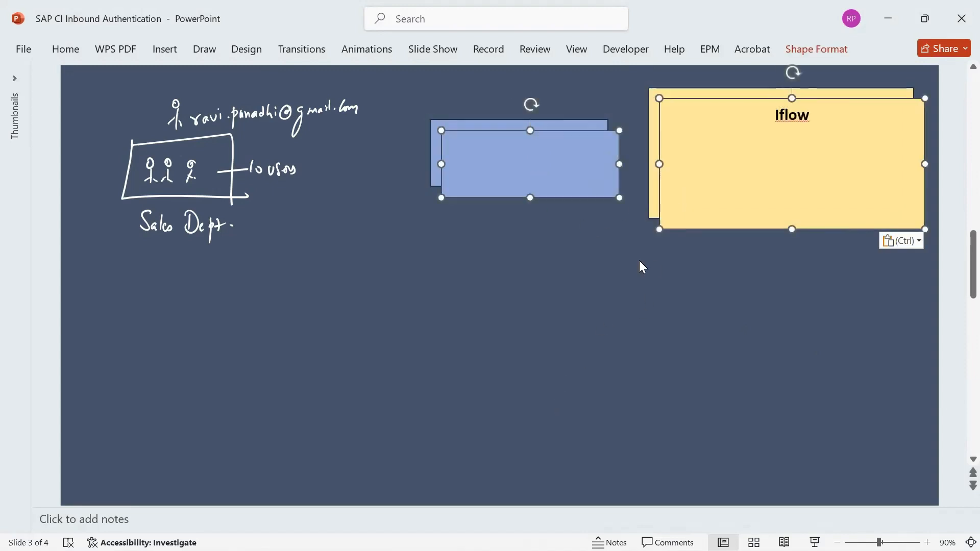
pyautogui.moveTo(592, 193); pyautogui.dragTo(579, 421)
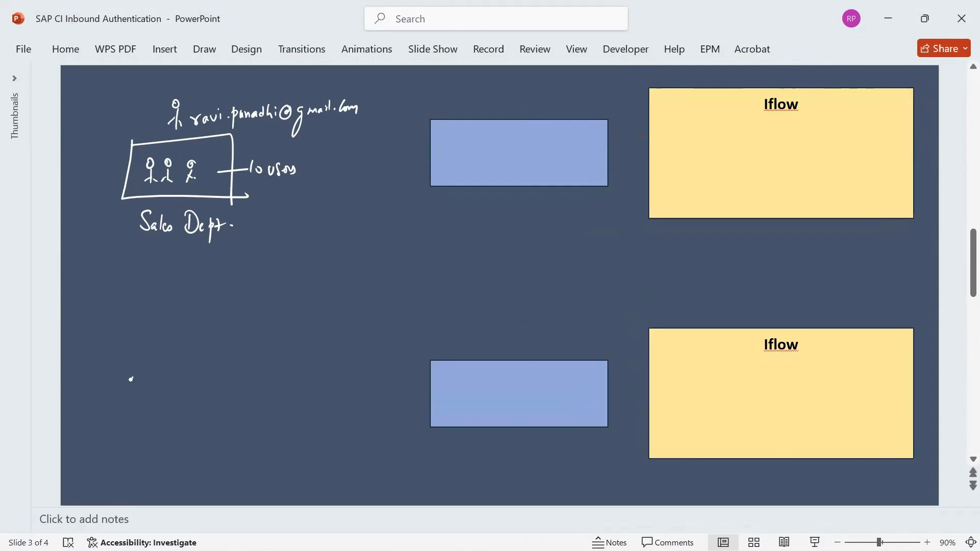
# Ink a Purchasing Dept. box with stick-figure users, noted as 20 users
pyautogui.moveTo(129, 376); pyautogui.dragTo(236, 437)
pyautogui.moveTo(127, 376); pyautogui.dragTo(244, 435)
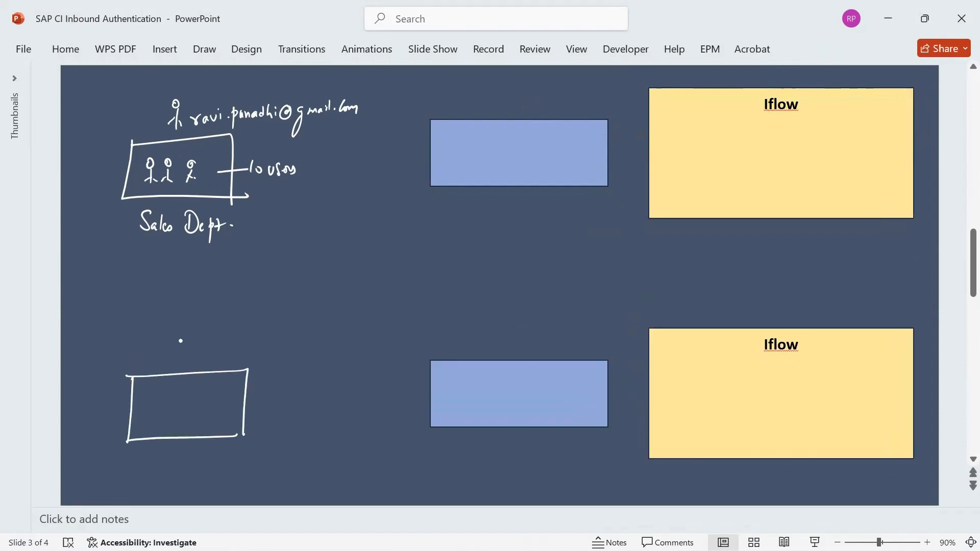
pyautogui.moveTo(181, 361)
pyautogui.mouseDown()
pyautogui.moveTo(190, 348)
pyautogui.moveTo(219, 343)
pyautogui.moveTo(242, 357)
pyautogui.moveTo(282, 347)
pyautogui.mouseUp()
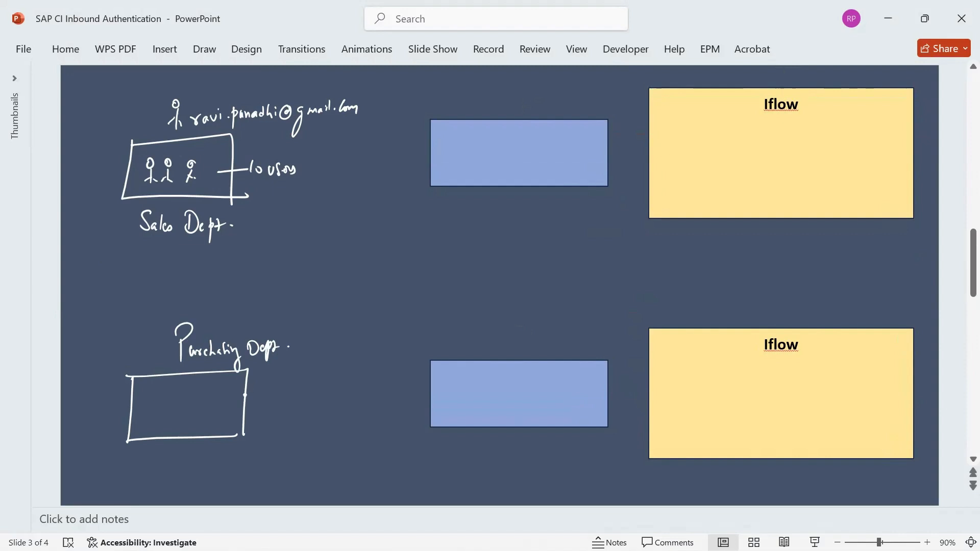
pyautogui.moveTo(229, 406)
pyautogui.mouseDown()
pyautogui.moveTo(258, 394)
pyautogui.moveTo(256, 411)
pyautogui.moveTo(274, 389)
pyautogui.moveTo(278, 405)
pyautogui.mouseUp()
pyautogui.moveTo(281, 398)
pyautogui.mouseDown()
pyautogui.moveTo(308, 391)
pyautogui.moveTo(326, 402)
pyautogui.mouseUp()
pyautogui.moveTo(149, 397)
pyautogui.mouseDown()
pyautogui.moveTo(148, 425)
pyautogui.moveTo(170, 422)
pyautogui.mouseUp()
pyautogui.moveTo(188, 397)
pyautogui.mouseDown()
pyautogui.moveTo(189, 420)
pyautogui.moveTo(197, 416)
pyautogui.mouseUp()
pyautogui.click(201, 417)
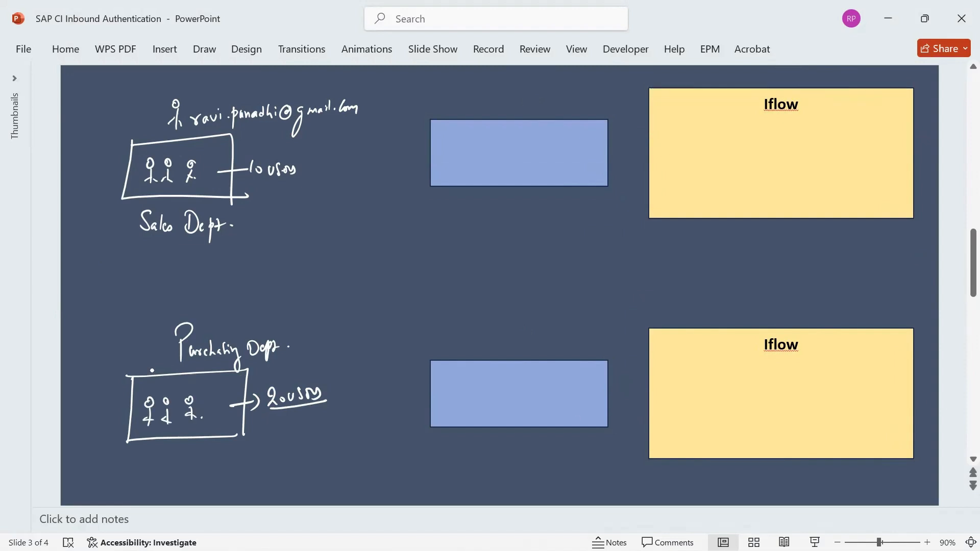
# Draw a single user beside Purchasing Dept. and begin writing their e-mail ID
pyautogui.moveTo(144, 338); pyautogui.dragTo(146, 345)
pyautogui.moveTo(147, 345)
pyautogui.mouseDown()
pyautogui.moveTo(148, 366)
pyautogui.moveTo(152, 351)
pyautogui.mouseUp()
pyautogui.moveTo(139, 364); pyautogui.dragTo(153, 359)
pyautogui.moveTo(215, 304)
pyautogui.mouseDown()
pyautogui.moveTo(212, 319)
pyautogui.moveTo(226, 324)
pyautogui.moveTo(289, 317)
pyautogui.moveTo(286, 339)
pyautogui.mouseUp()
# Finish hand-writing the purchasing user's e-mail ID
pyautogui.click(287, 315)
pyautogui.moveTo(301, 312); pyautogui.dragTo(320, 316)
pyautogui.moveTo(322, 308); pyautogui.dragTo(364, 304)
pyautogui.click(332, 311)
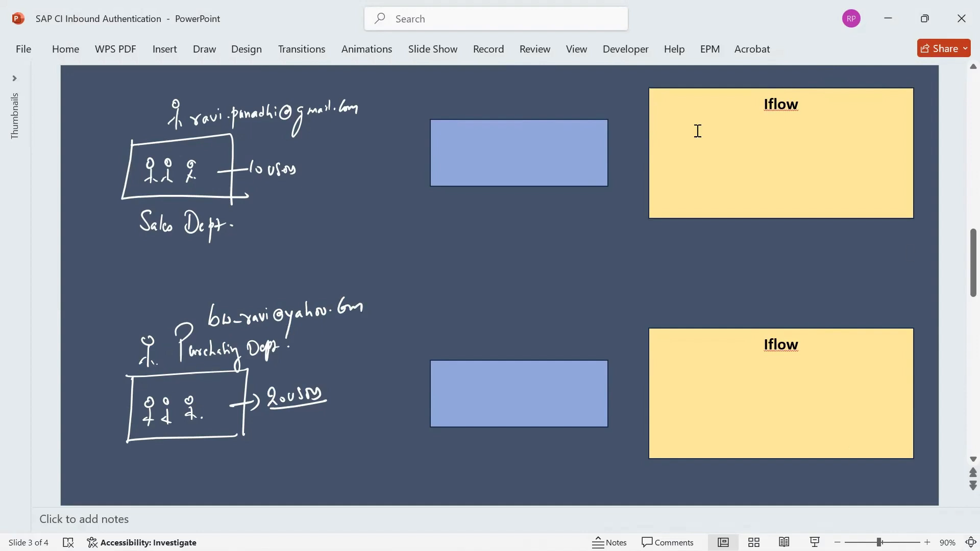
# Retitle the top box Sales_Iflow and the bottom box Purchasing_Iflow
pyautogui.click(765, 102)
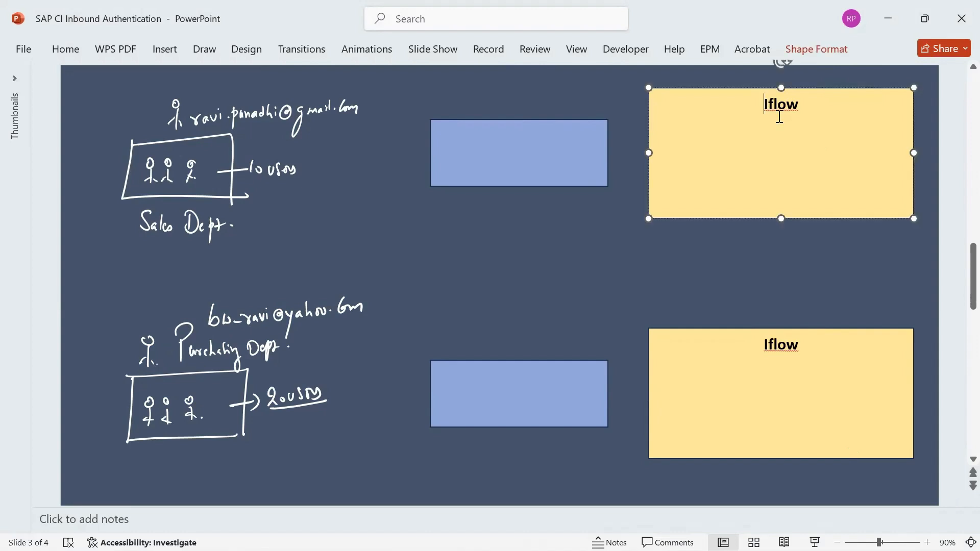
pyautogui.write('S')
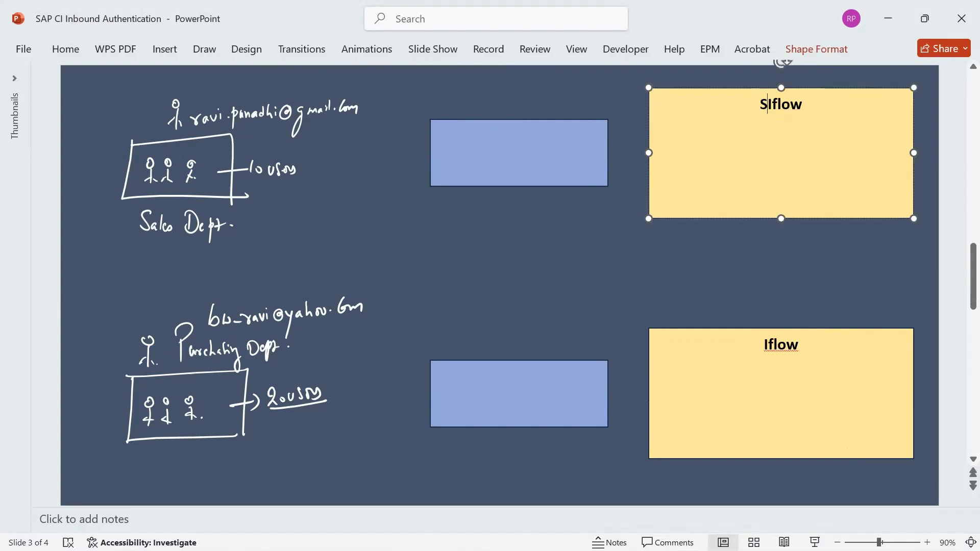
pyautogui.write('ales_')
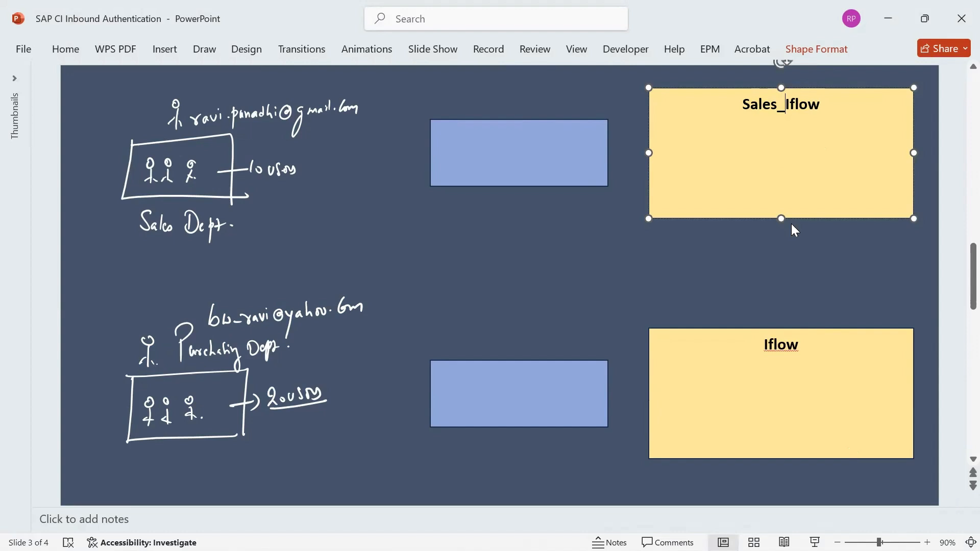
pyautogui.click(765, 346)
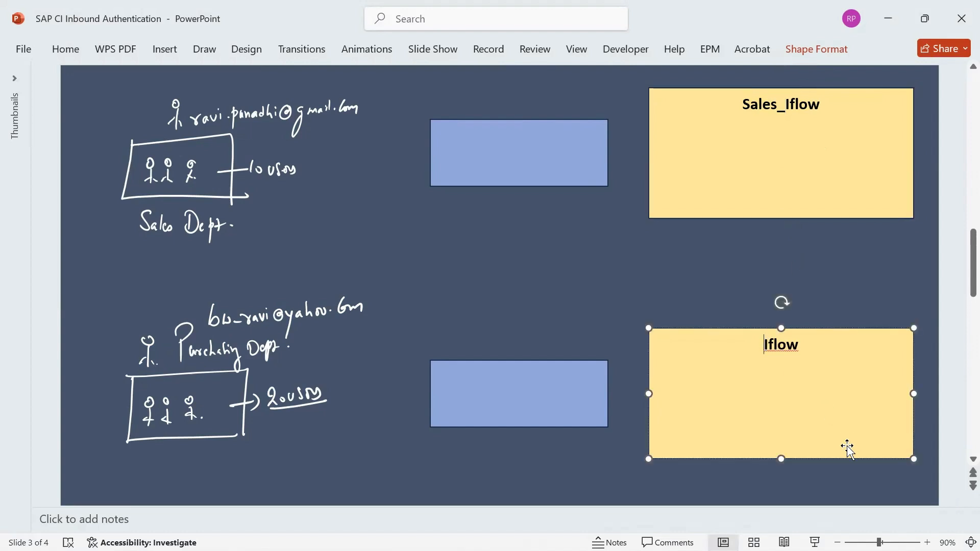
pyautogui.write('Purchasing')
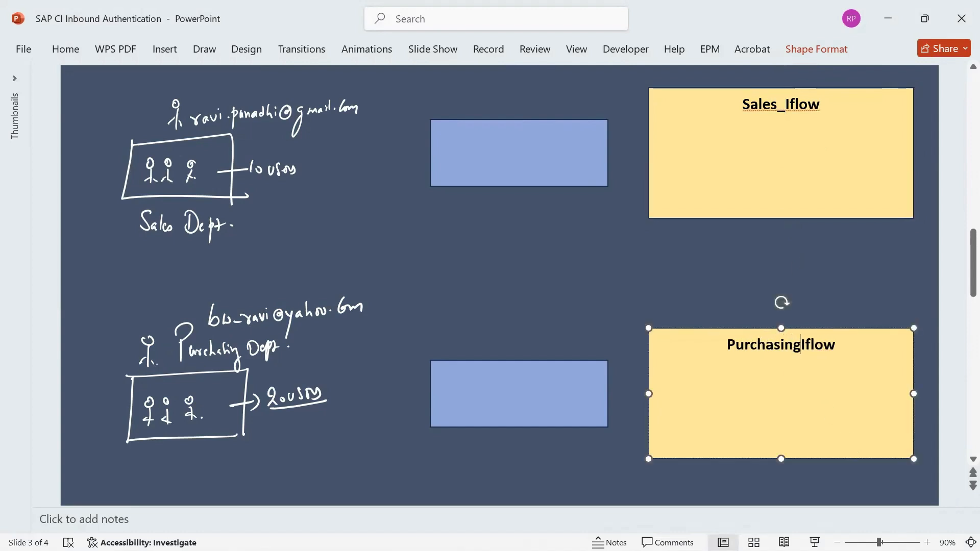
pyautogui.write('_')
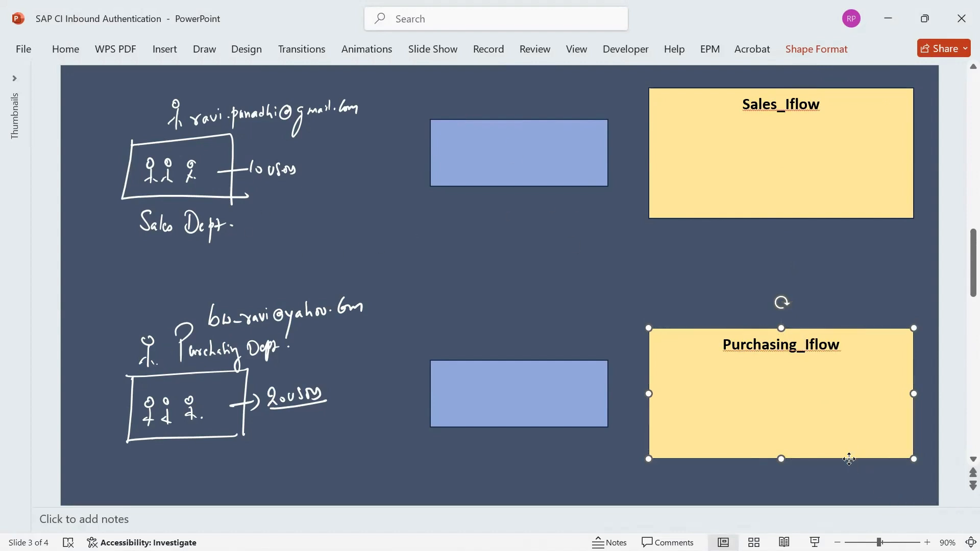
pyautogui.rightClick(831, 418)
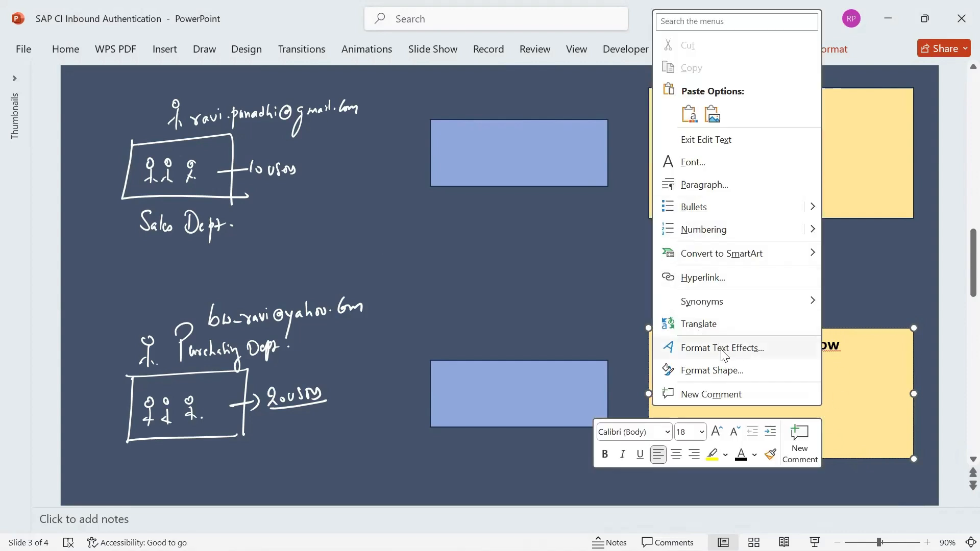
# Give the Purchasing_Iflow box a light green fill through Format Shape
pyautogui.click(714, 372)
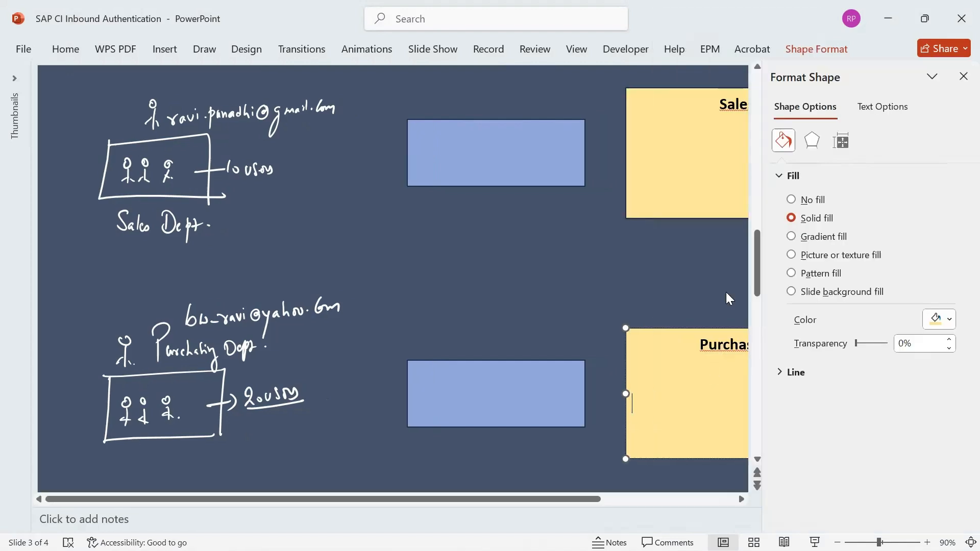
pyautogui.click(950, 326)
pyautogui.click(872, 249)
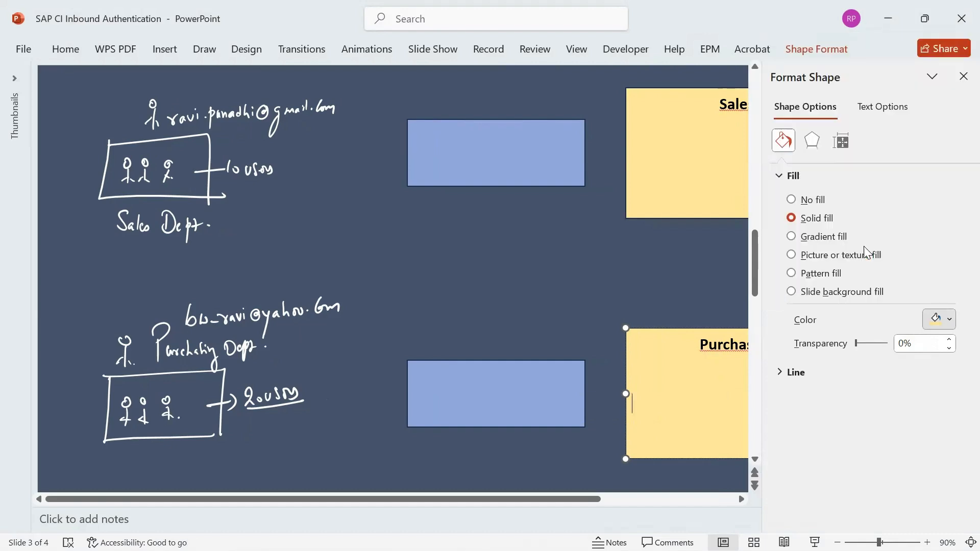
pyautogui.click(675, 264)
pyautogui.click(963, 77)
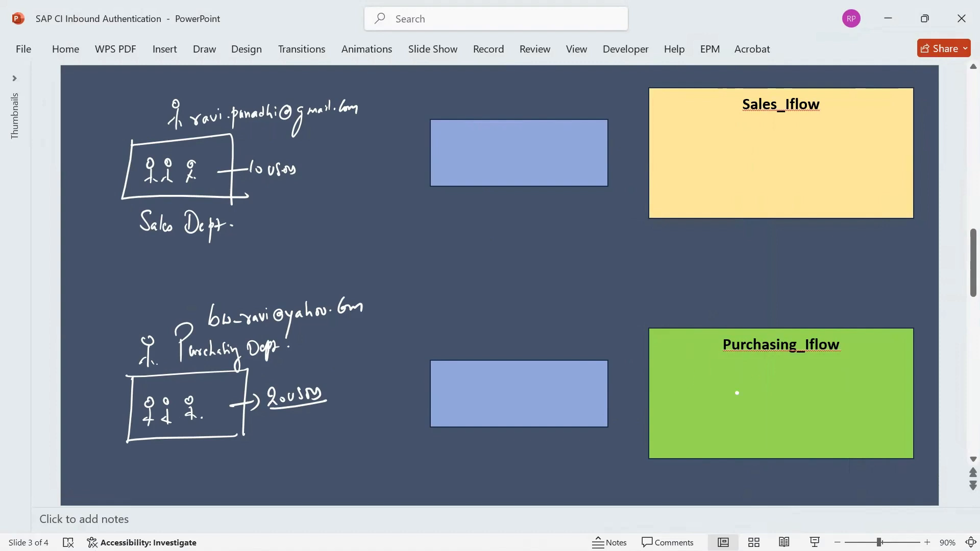
# Hand-write a circled 1 and 'Custom user Role' above the blue boxes
pyautogui.moveTo(729, 77); pyautogui.dragTo(730, 81)
pyautogui.moveTo(413, 91)
pyautogui.mouseDown()
pyautogui.moveTo(415, 106)
pyautogui.moveTo(417, 89)
pyautogui.mouseUp()
pyautogui.moveTo(447, 86)
pyautogui.mouseDown()
pyautogui.moveTo(437, 88)
pyautogui.moveTo(454, 100)
pyautogui.moveTo(526, 88)
pyautogui.moveTo(575, 97)
pyautogui.mouseUp()
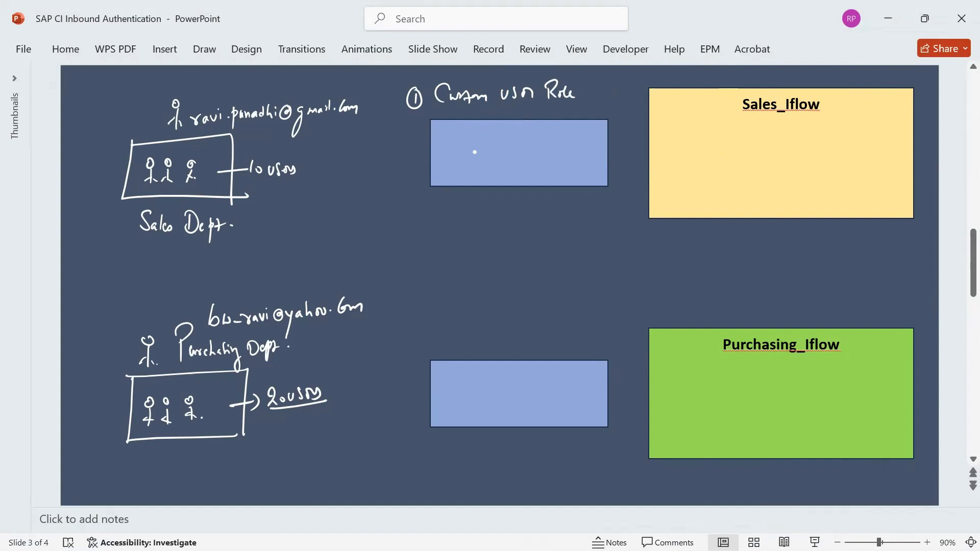
# Write ESBSales.Send in the upper blue box and ESBPurchasing.Send in the lower one
pyautogui.moveTo(454, 148)
pyautogui.mouseDown()
pyautogui.moveTo(459, 160)
pyautogui.moveTo(540, 161)
pyautogui.moveTo(572, 149)
pyautogui.mouseUp()
pyautogui.click(580, 157)
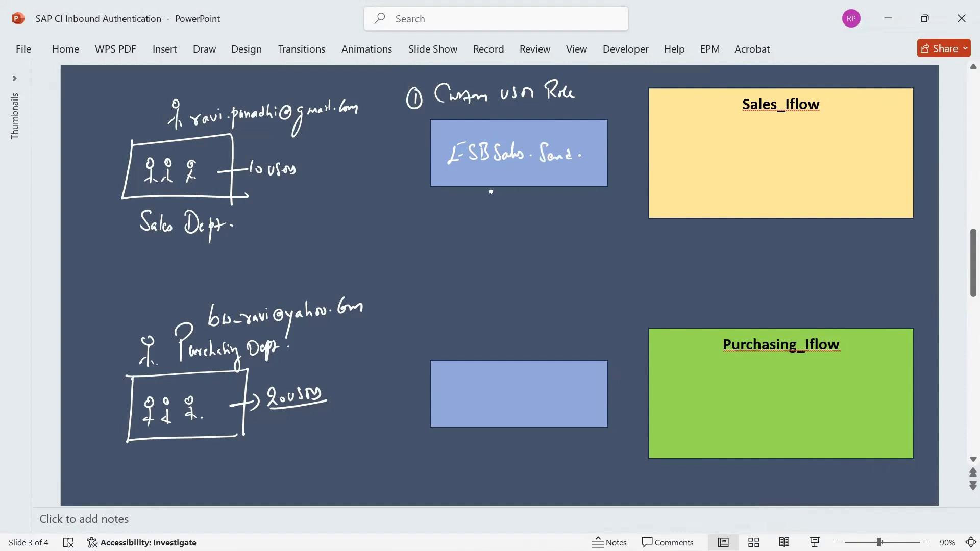
pyautogui.moveTo(503, 164); pyautogui.dragTo(532, 163)
pyautogui.moveTo(451, 386); pyautogui.dragTo(465, 401)
pyautogui.moveTo(477, 388)
pyautogui.mouseDown()
pyautogui.moveTo(486, 401)
pyautogui.moveTo(518, 381)
pyautogui.moveTo(542, 397)
pyautogui.moveTo(537, 407)
pyautogui.moveTo(580, 388)
pyautogui.mouseUp()
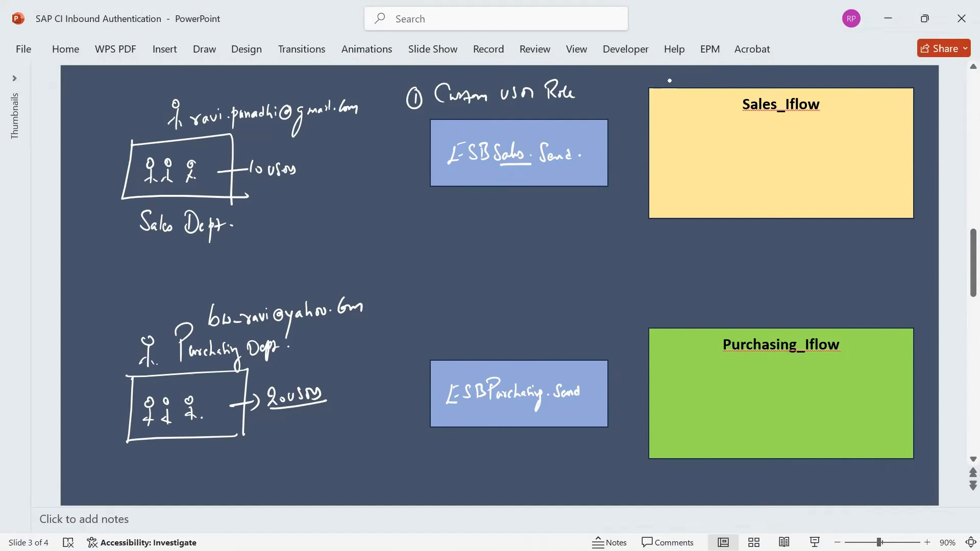
# Add a circled 2 and an arrow from ESBSales.Send into Sales_Iflow
pyautogui.moveTo(661, 76); pyautogui.dragTo(674, 76)
pyautogui.moveTo(602, 156); pyautogui.dragTo(670, 170)
pyautogui.moveTo(661, 164)
pyautogui.mouseDown()
pyautogui.moveTo(663, 176)
pyautogui.moveTo(754, 157)
pyautogui.mouseUp()
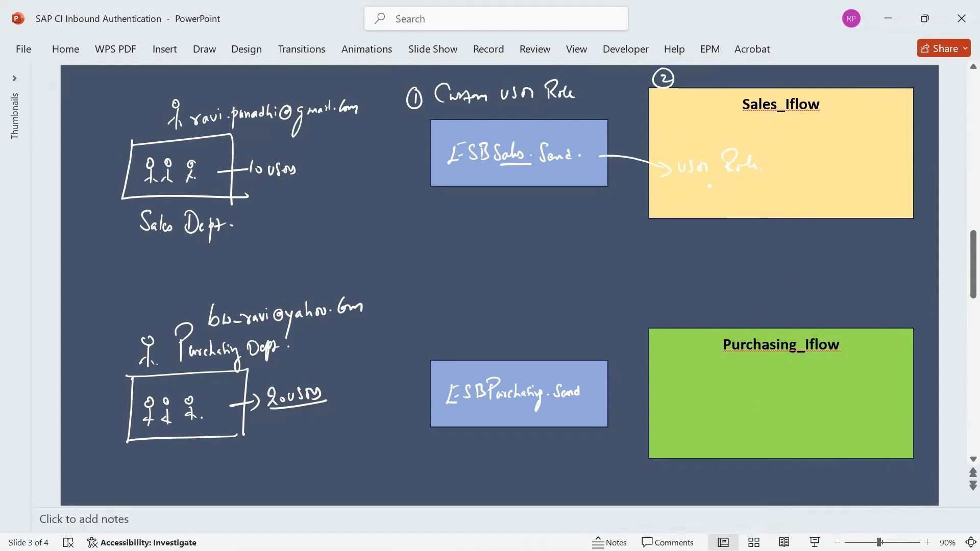
# Write Sales.Send under User Role in Sales_Iflow and arrow into Purchasing_Iflow
pyautogui.moveTo(713, 184)
pyautogui.mouseDown()
pyautogui.moveTo(705, 195)
pyautogui.moveTo(730, 179)
pyautogui.moveTo(739, 192)
pyautogui.moveTo(787, 185)
pyautogui.mouseUp()
pyautogui.click(796, 193)
pyautogui.moveTo(592, 403); pyautogui.dragTo(677, 406)
pyautogui.moveTo(669, 401); pyautogui.dragTo(670, 414)
# Write User Role ESBPurchasing.Send in the green box and correct ESBSales.Send
pyautogui.moveTo(692, 380)
pyautogui.mouseDown()
pyautogui.moveTo(695, 393)
pyautogui.moveTo(702, 382)
pyautogui.mouseUp()
pyautogui.moveTo(711, 380)
pyautogui.mouseDown()
pyautogui.moveTo(707, 391)
pyautogui.moveTo(727, 382)
pyautogui.mouseUp()
pyautogui.moveTo(741, 381)
pyautogui.mouseDown()
pyautogui.moveTo(744, 393)
pyautogui.moveTo(770, 378)
pyautogui.mouseUp()
pyautogui.moveTo(692, 401); pyautogui.dragTo(789, 395)
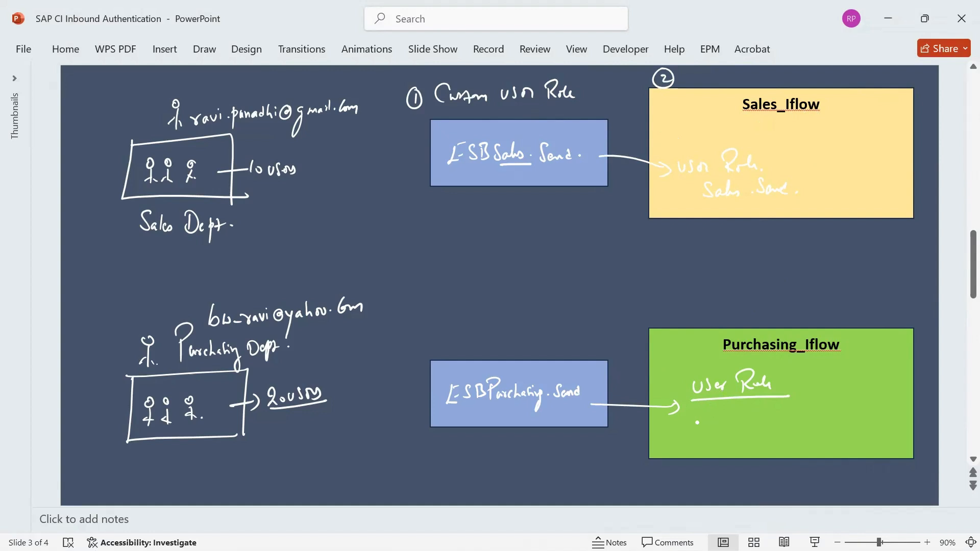
pyautogui.moveTo(586, 407)
pyautogui.mouseDown()
pyautogui.moveTo(497, 411)
pyautogui.moveTo(538, 400)
pyautogui.mouseUp()
pyautogui.moveTo(709, 410)
pyautogui.mouseDown()
pyautogui.moveTo(702, 433)
pyautogui.moveTo(731, 414)
pyautogui.moveTo(745, 424)
pyautogui.moveTo(756, 405)
pyautogui.moveTo(763, 422)
pyautogui.moveTo(797, 411)
pyautogui.moveTo(800, 433)
pyautogui.moveTo(847, 411)
pyautogui.mouseUp()
pyautogui.click(763, 410)
pyautogui.click(805, 415)
pyautogui.click(854, 411)
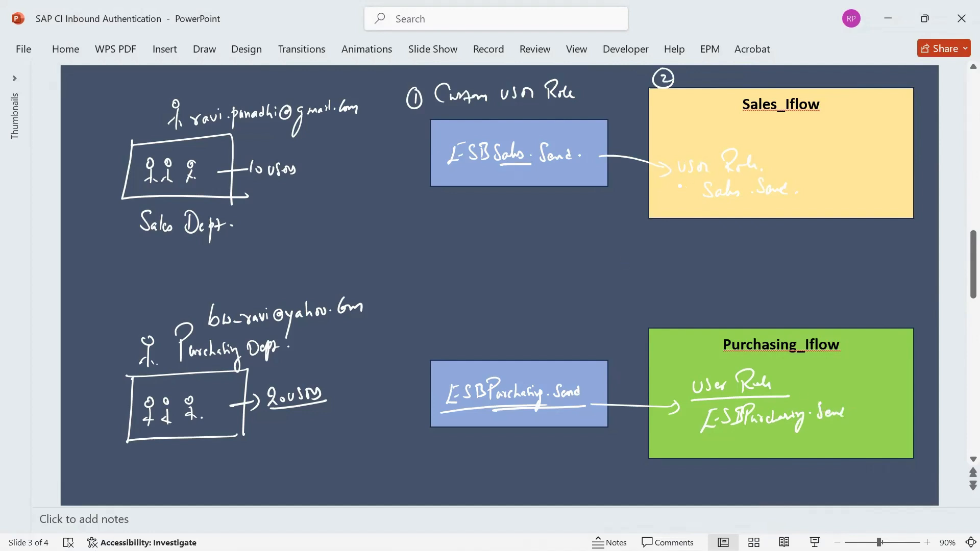
pyautogui.moveTo(692, 189); pyautogui.dragTo(696, 203)
# Write BTP plus the collections Sales_iflow_access and Purchasing_iflow_access
pyautogui.moveTo(249, 85)
pyautogui.mouseDown()
pyautogui.moveTo(249, 96)
pyautogui.moveTo(270, 85)
pyautogui.moveTo(255, 95)
pyautogui.moveTo(280, 94)
pyautogui.mouseUp()
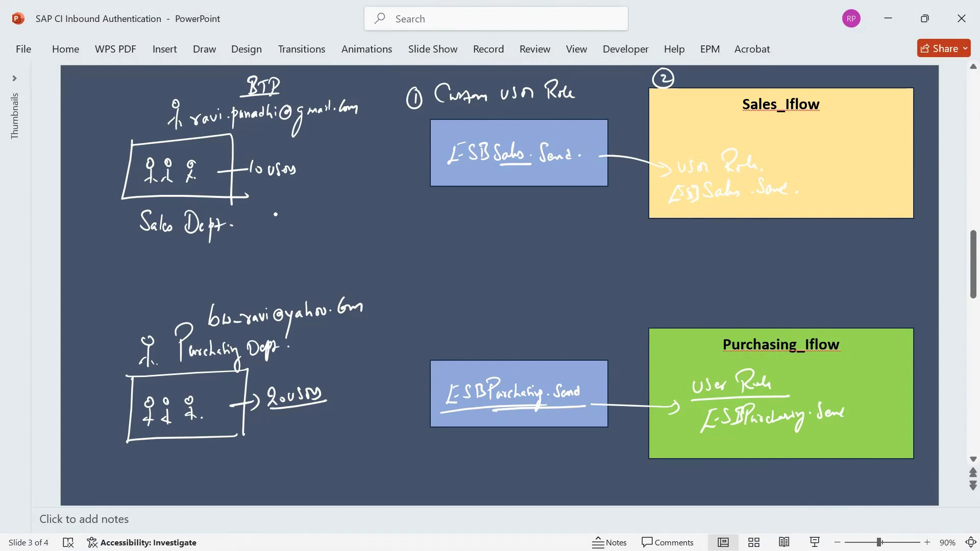
pyautogui.moveTo(276, 215)
pyautogui.mouseDown()
pyautogui.moveTo(280, 227)
pyautogui.moveTo(430, 215)
pyautogui.moveTo(422, 220)
pyautogui.mouseUp()
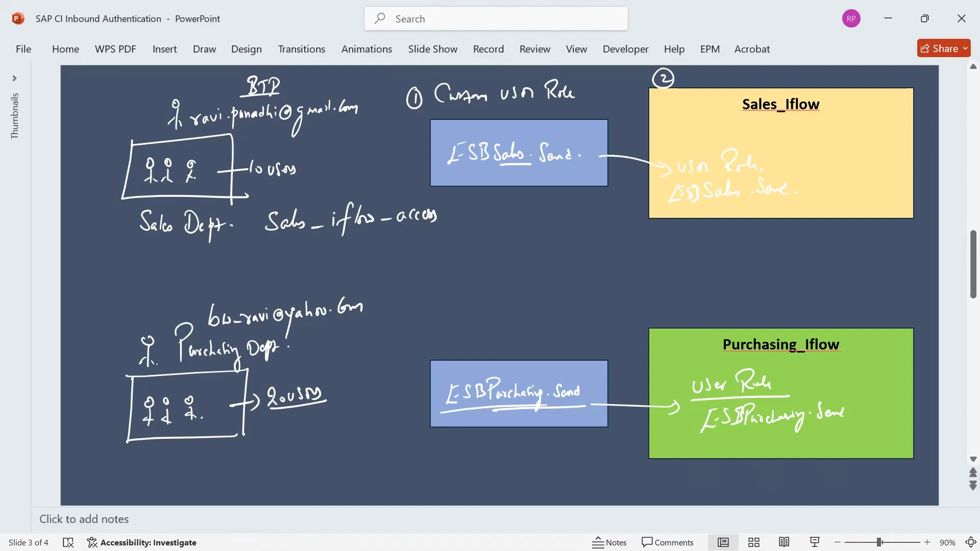
pyautogui.moveTo(276, 452)
pyautogui.mouseDown()
pyautogui.moveTo(271, 469)
pyautogui.moveTo(273, 454)
pyautogui.moveTo(304, 465)
pyautogui.moveTo(325, 453)
pyautogui.moveTo(329, 474)
pyautogui.moveTo(377, 451)
pyautogui.moveTo(444, 450)
pyautogui.mouseUp()
pyautogui.moveTo(297, 485); pyautogui.dragTo(447, 473)
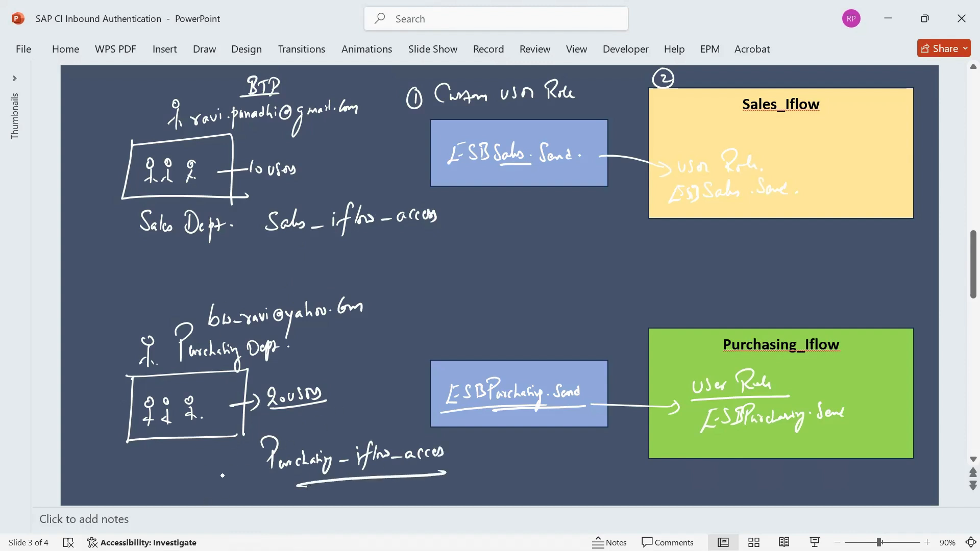
# Add a circled 3 'Role Collection' and link Purchasing_iflow_access to its role and user
pyautogui.moveTo(211, 466); pyautogui.dragTo(210, 475)
pyautogui.moveTo(215, 454)
pyautogui.mouseDown()
pyautogui.moveTo(224, 477)
pyautogui.moveTo(197, 462)
pyautogui.mouseUp()
pyautogui.moveTo(310, 415)
pyautogui.mouseDown()
pyautogui.moveTo(322, 424)
pyautogui.moveTo(334, 415)
pyautogui.moveTo(347, 428)
pyautogui.moveTo(405, 411)
pyautogui.moveTo(417, 423)
pyautogui.mouseUp()
pyautogui.moveTo(323, 435); pyautogui.dragTo(428, 423)
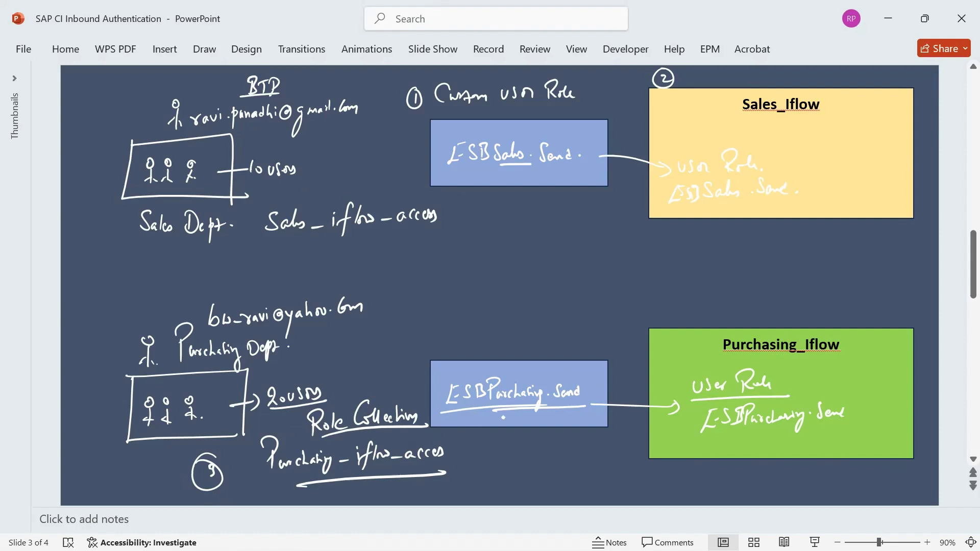
pyautogui.moveTo(505, 410)
pyautogui.mouseDown()
pyautogui.moveTo(411, 477)
pyautogui.moveTo(410, 491)
pyautogui.mouseUp()
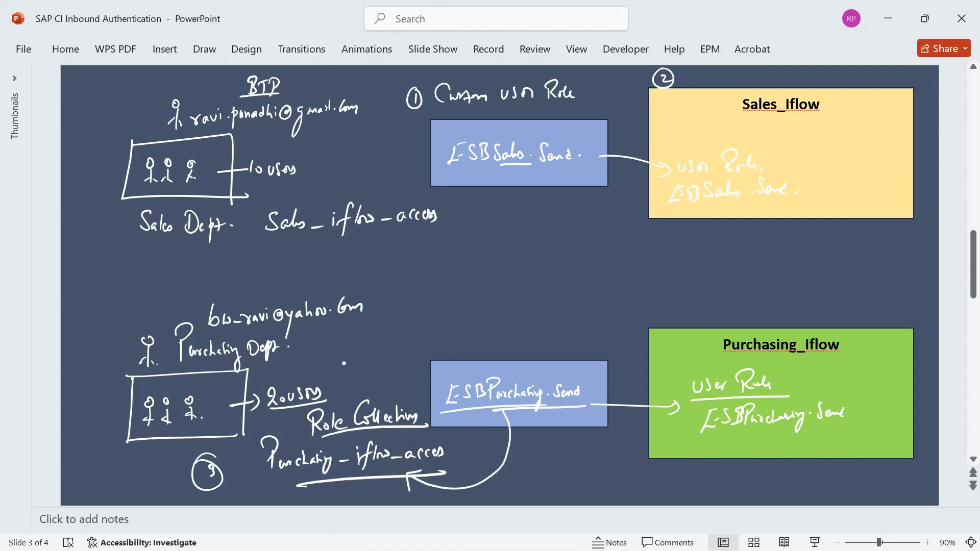
pyautogui.moveTo(351, 398)
pyautogui.mouseDown()
pyautogui.moveTo(372, 388)
pyautogui.moveTo(337, 321)
pyautogui.moveTo(355, 327)
pyautogui.mouseUp()
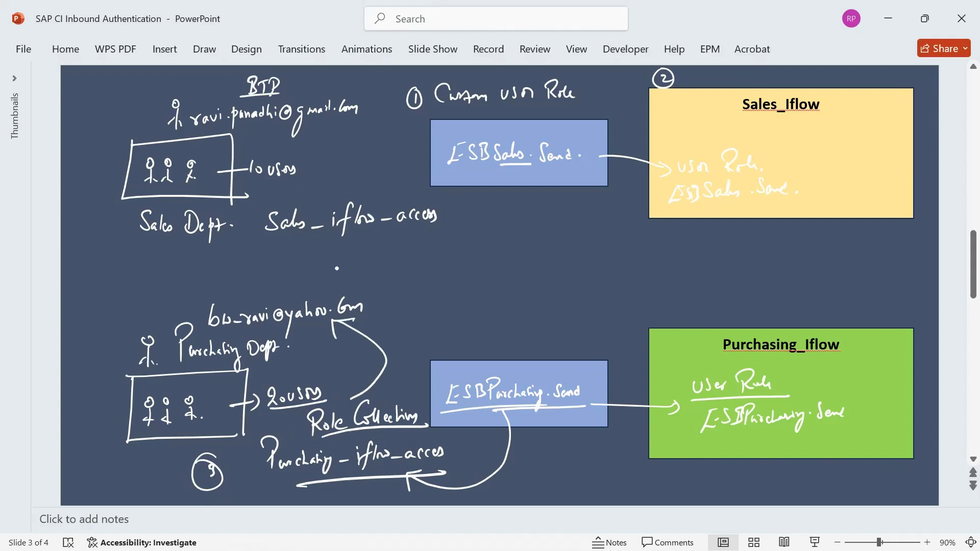
pyautogui.moveTo(209, 334)
pyautogui.mouseDown()
pyautogui.moveTo(361, 313)
pyautogui.moveTo(209, 336)
pyautogui.mouseUp()
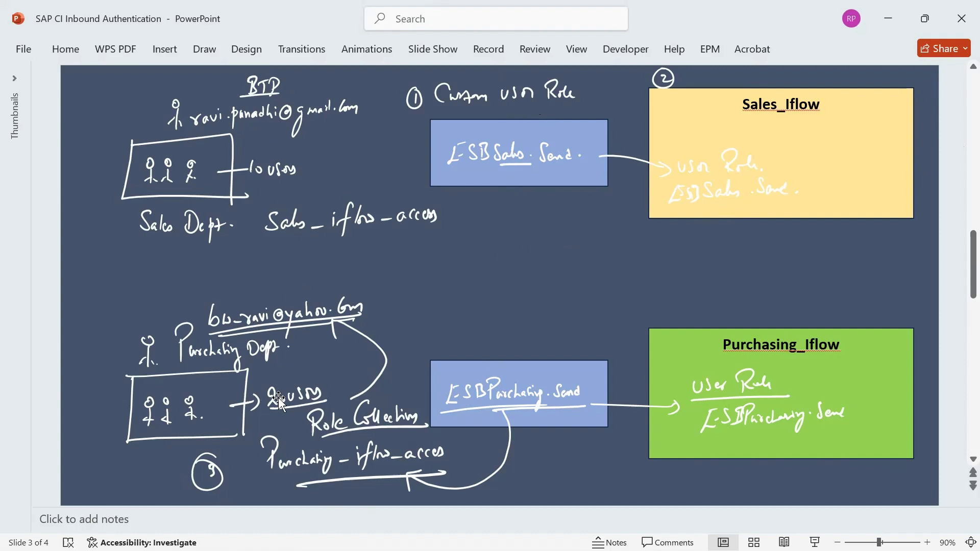
pyautogui.hotkey('alt', 'Tab')
# Go to the Manage User Roles page in Integration Suite monitoring
pyautogui.click(269, 12)
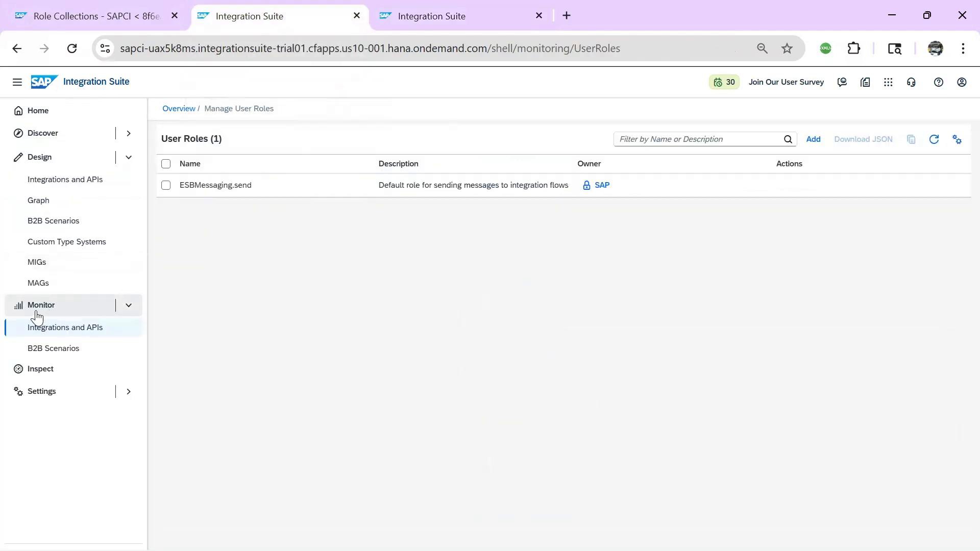
pyautogui.click(57, 338)
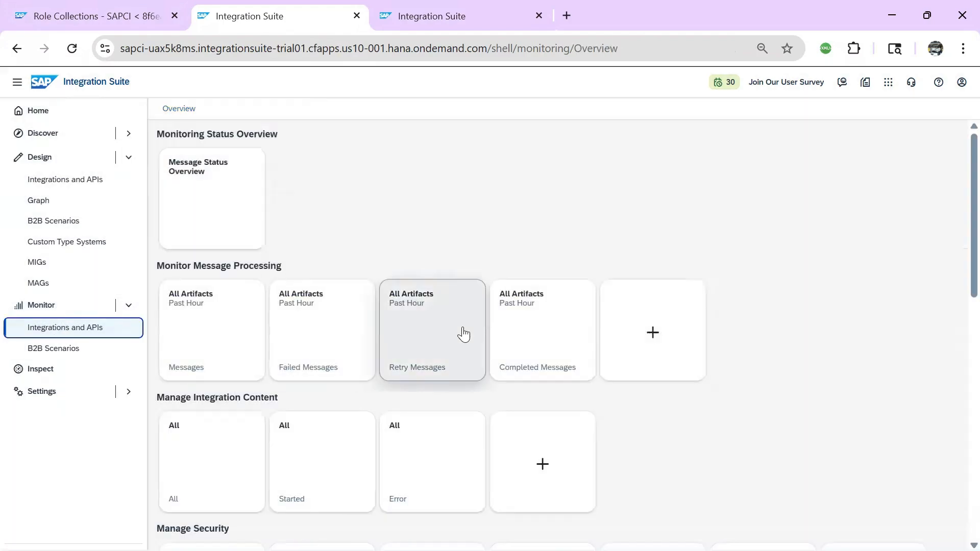
pyautogui.scroll(-3, 825, 306)
pyautogui.scroll(-3, 825, 307)
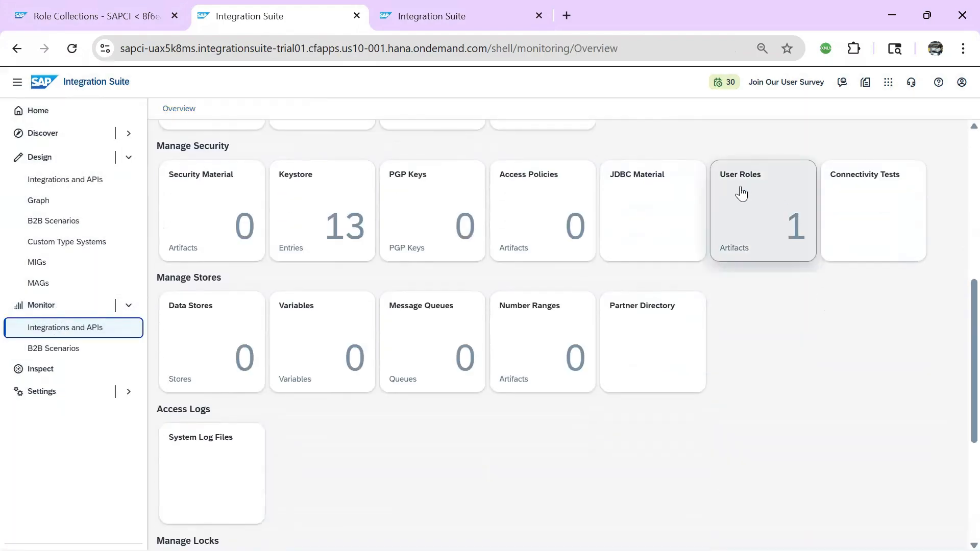
pyautogui.click(741, 193)
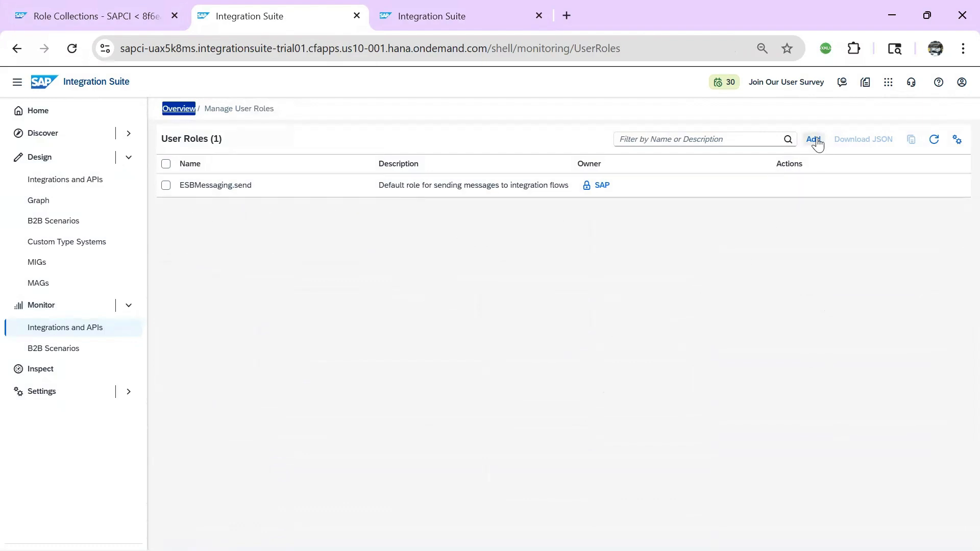
# Add user role ESBSales.send with ESBSales.send as its description
pyautogui.click(813, 140)
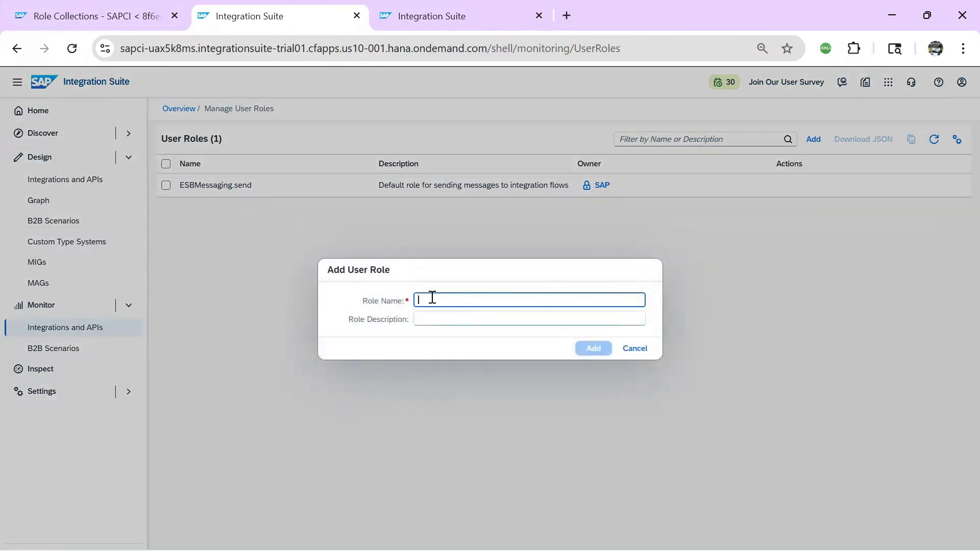
pyautogui.press('capslock')
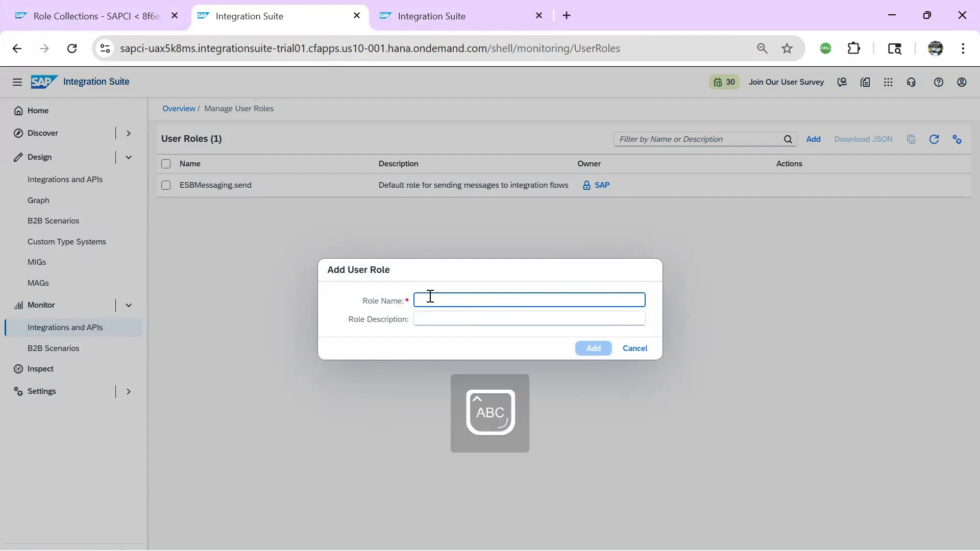
pyautogui.write('EE')
pyautogui.write('BS')
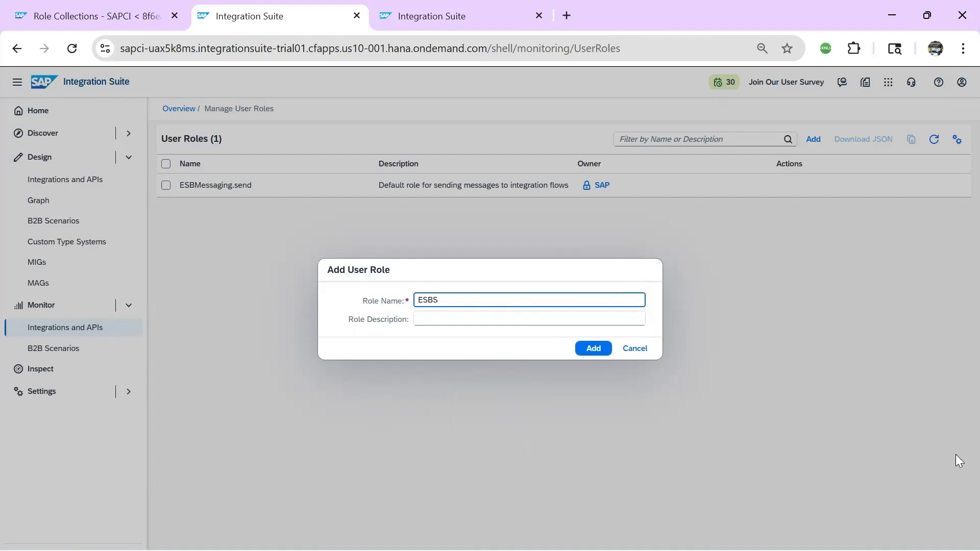
pyautogui.press('capslock')
pyautogui.write('ale')
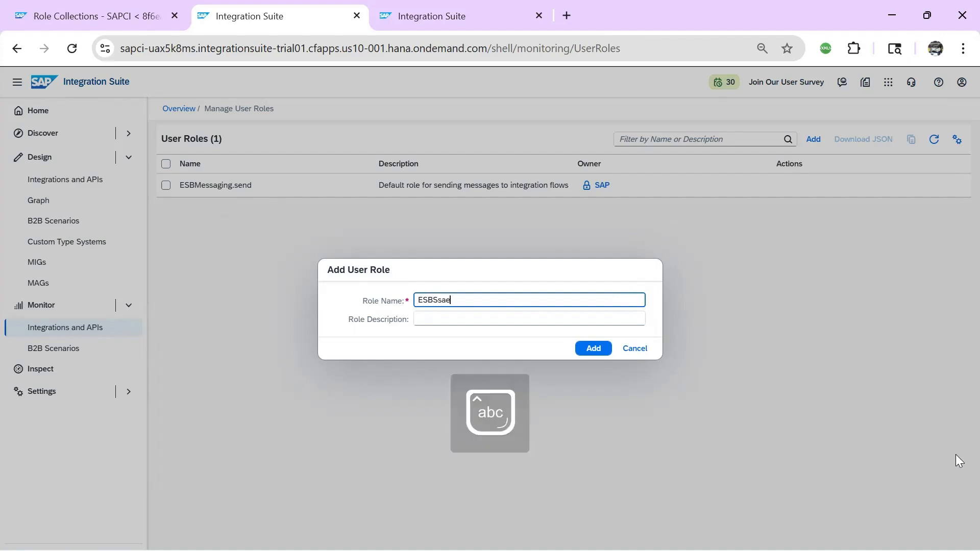
pyautogui.press('BackSpace')
pyautogui.press('BackSpace')
pyautogui.press('BackSpace')
pyautogui.write('ales.send')
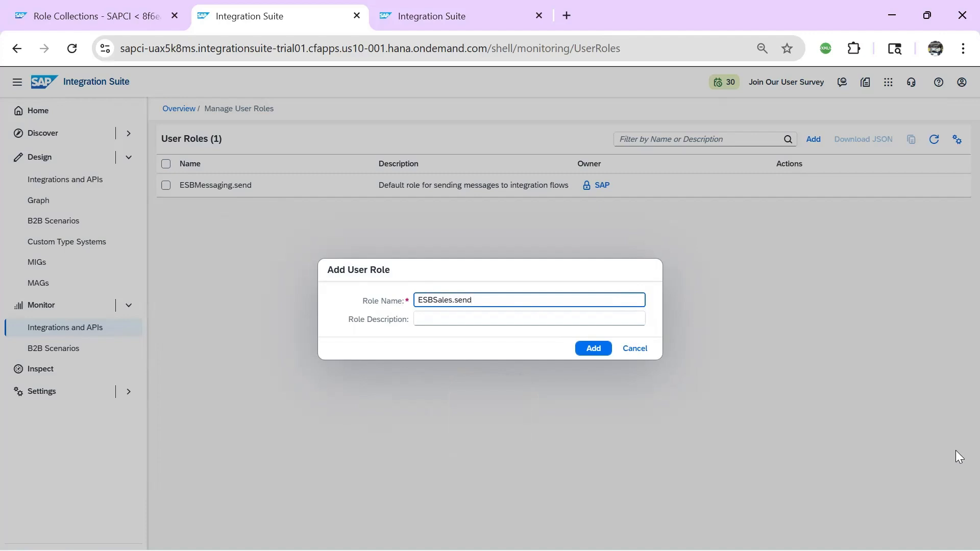
pyautogui.moveTo(486, 303); pyautogui.dragTo(329, 304)
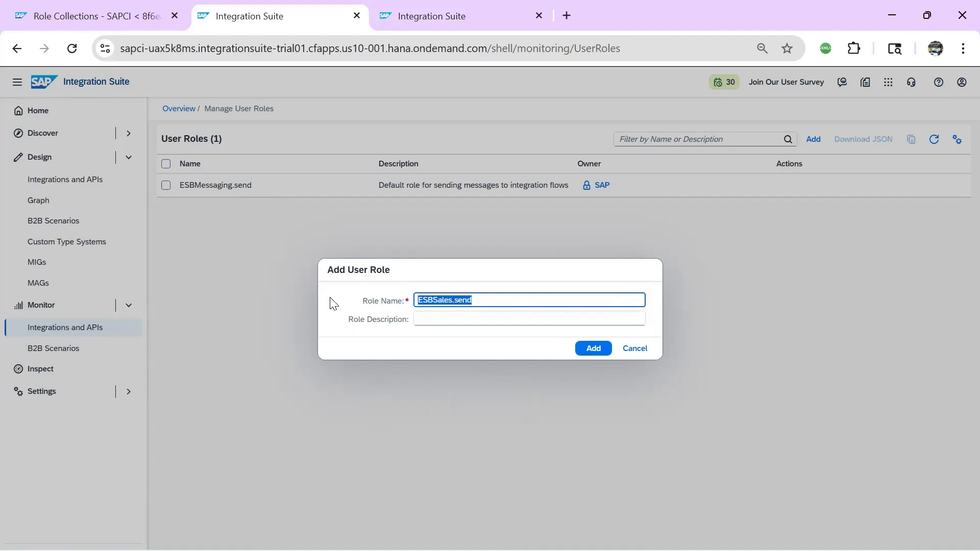
pyautogui.hotkey('ctrl', 'c')
pyautogui.click(456, 318)
pyautogui.hotkey('ctrl', 'v')
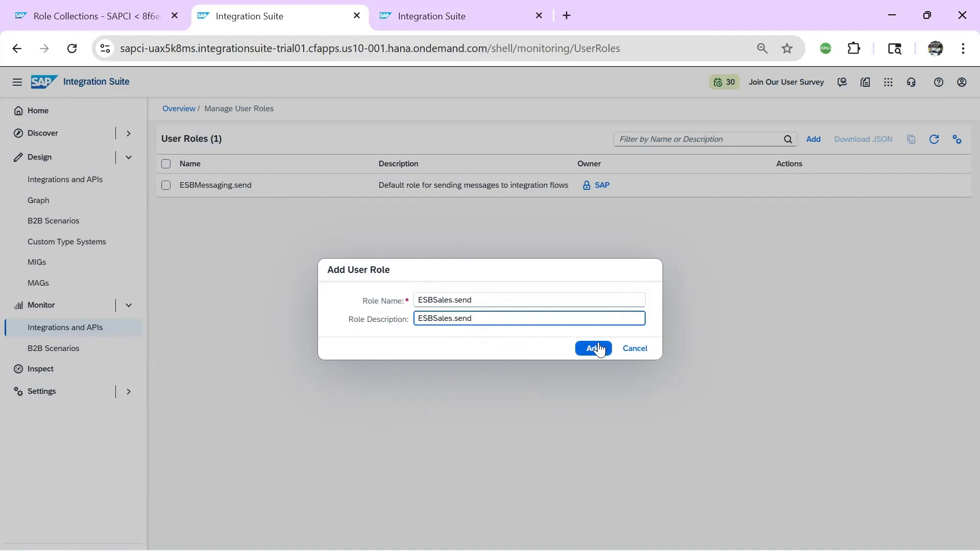
pyautogui.click(593, 348)
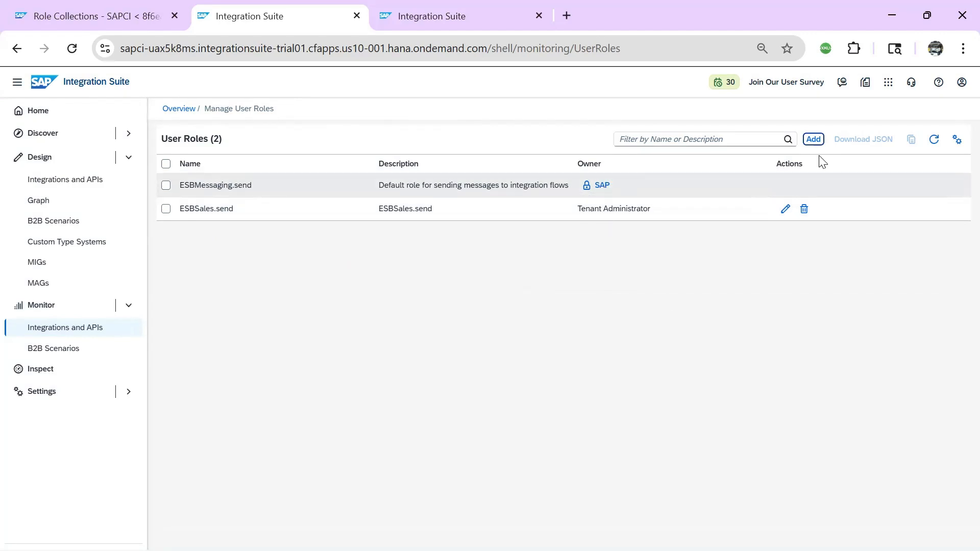
# Add user role ESBPurchasing.send with ESBPurchasing.send as its description
pyautogui.click(813, 140)
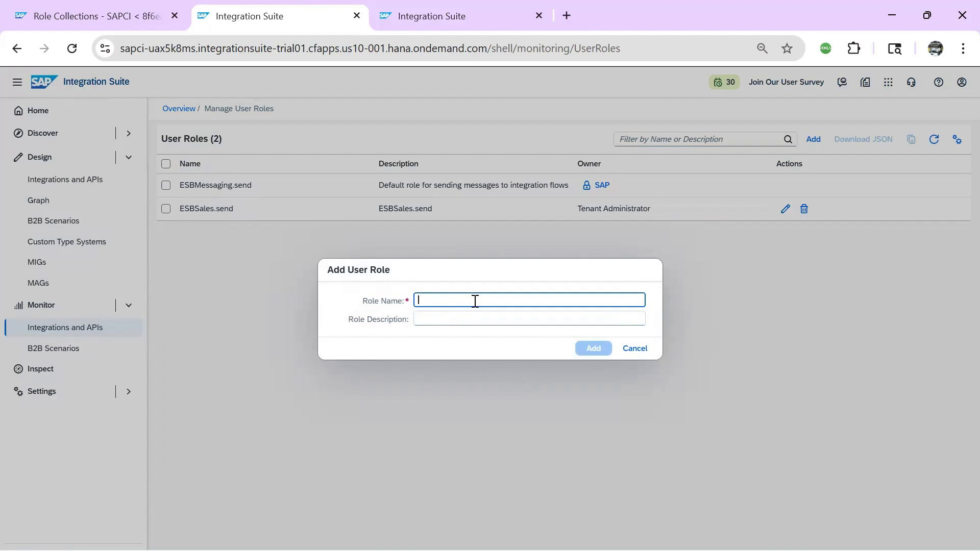
pyautogui.hotkey('ctrl', 'v')
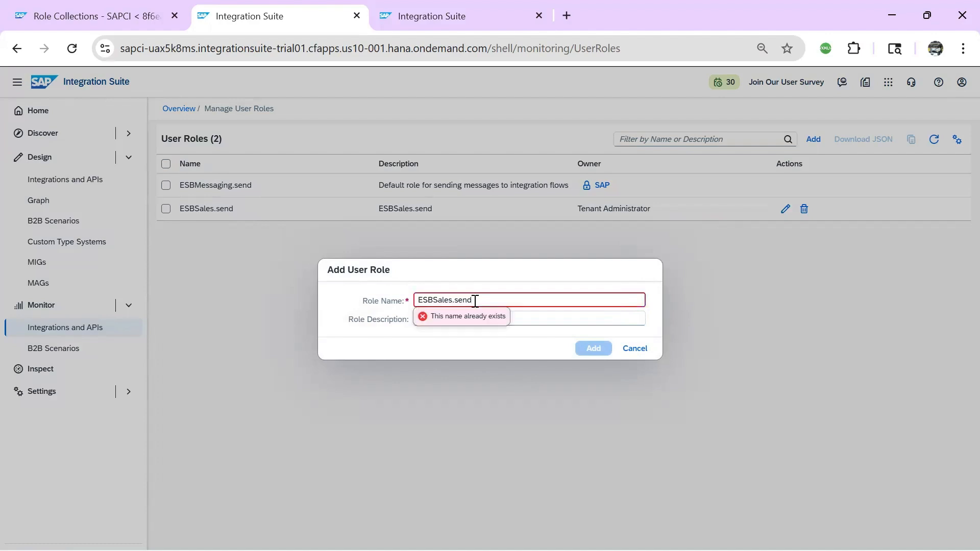
pyautogui.click(454, 301)
pyautogui.press('BackSpace')
pyautogui.press('BackSpace')
pyautogui.press('BackSpace')
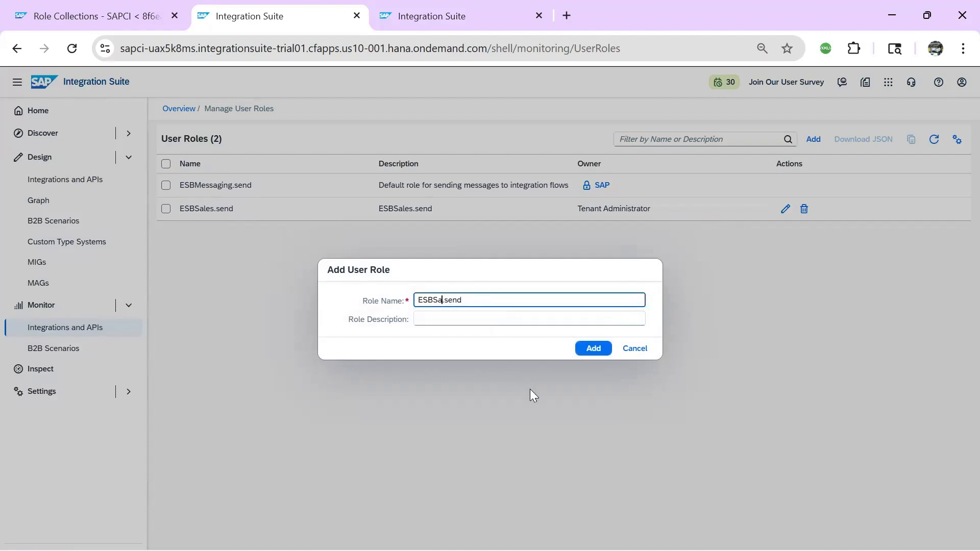
pyautogui.press('BackSpace')
pyautogui.press('BackSpace')
pyautogui.write('Purchasing')
pyautogui.moveTo(495, 300); pyautogui.dragTo(309, 300)
pyautogui.hotkey('ctrl', 'c')
pyautogui.click(431, 318)
pyautogui.hotkey('ctrl', 'v')
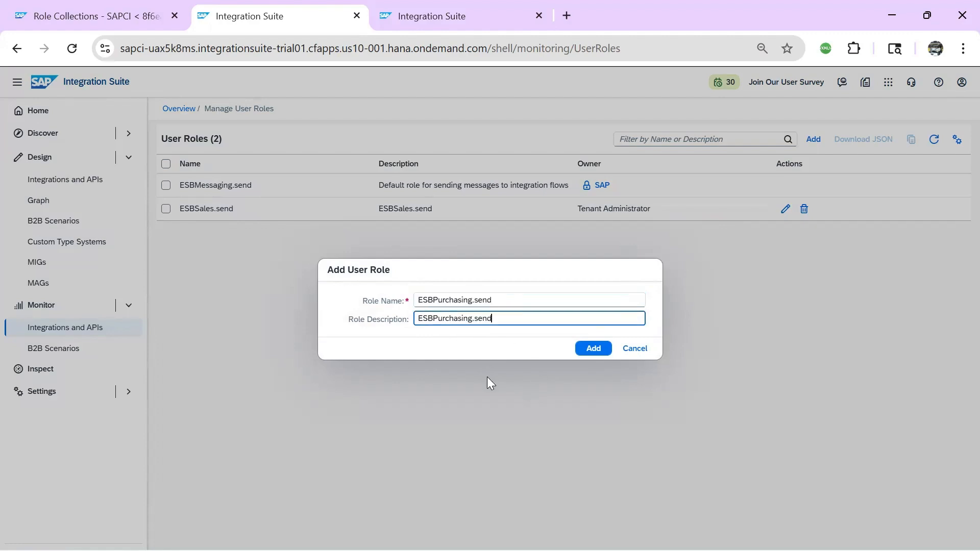
pyautogui.click(592, 349)
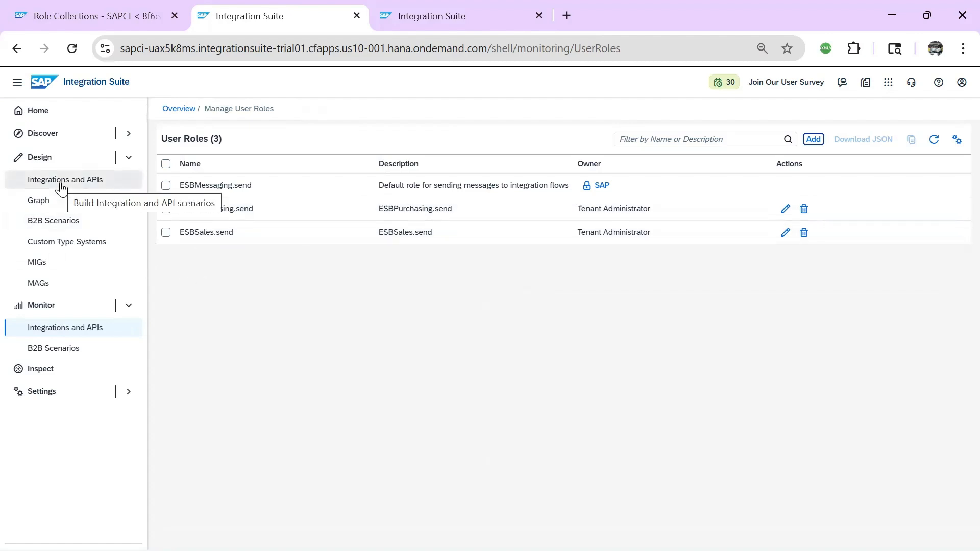
# Add integration flow Purchasing_iflow to the edited SALES_PACKAGE and open it in the editor
pyautogui.click(62, 181)
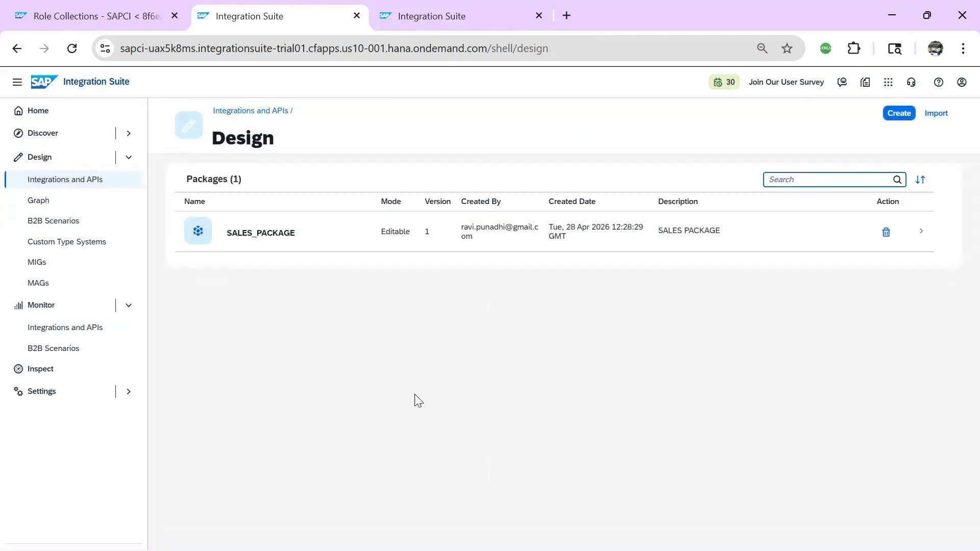
pyautogui.click(246, 239)
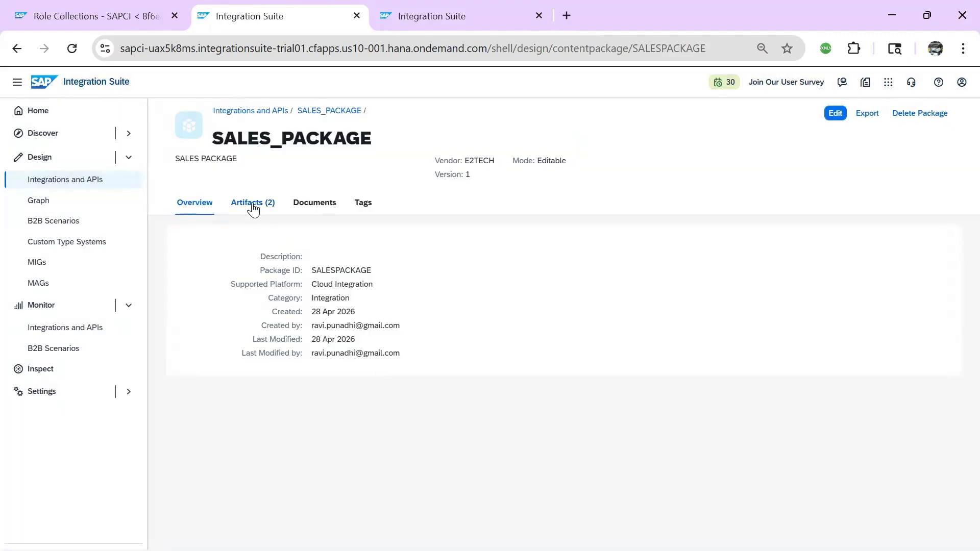
pyautogui.click(835, 114)
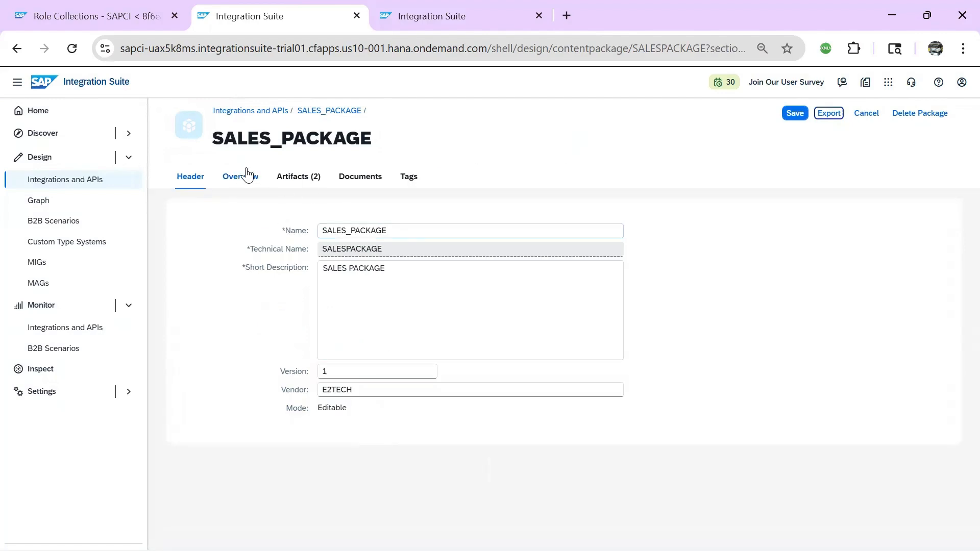
pyautogui.click(290, 178)
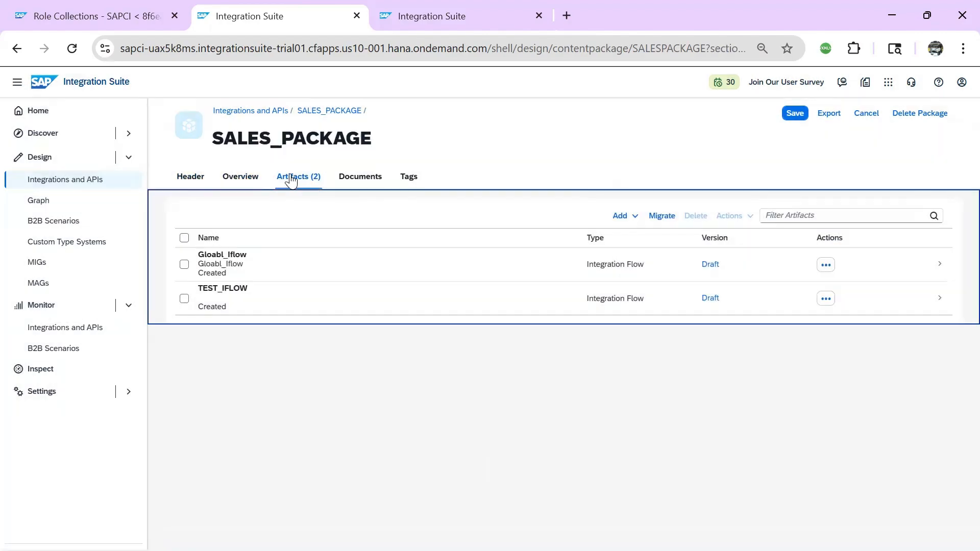
pyautogui.click(620, 216)
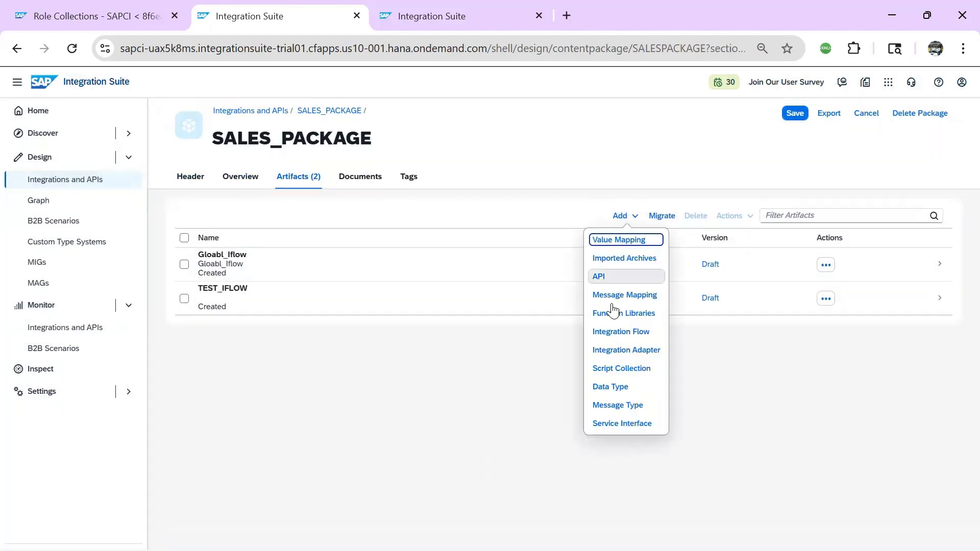
pyautogui.click(621, 332)
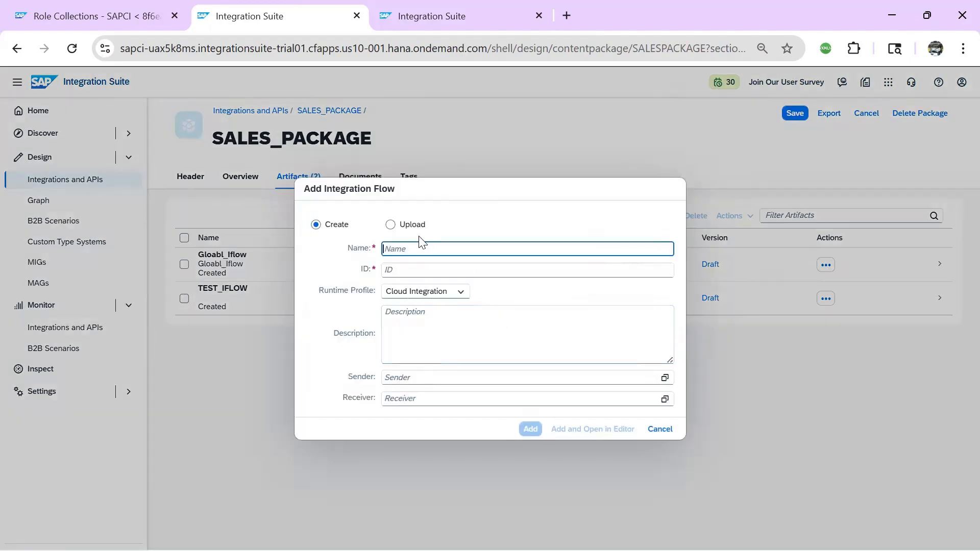
pyautogui.write('P')
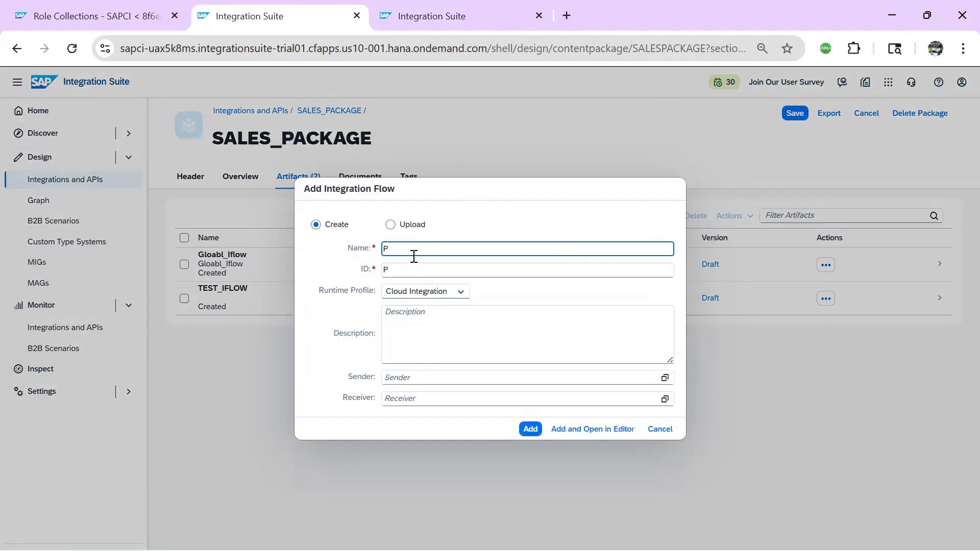
pyautogui.write('urchasing_iflow')
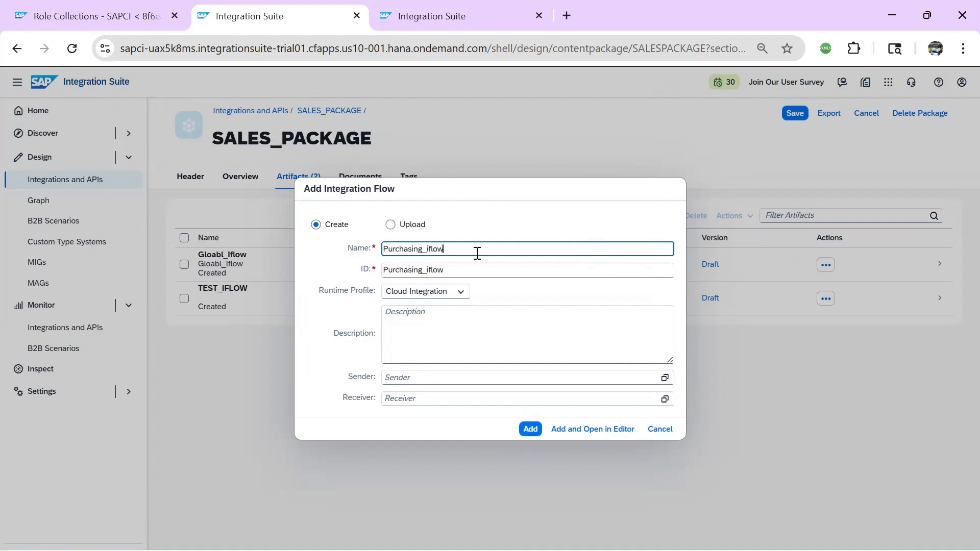
pyautogui.click(603, 437)
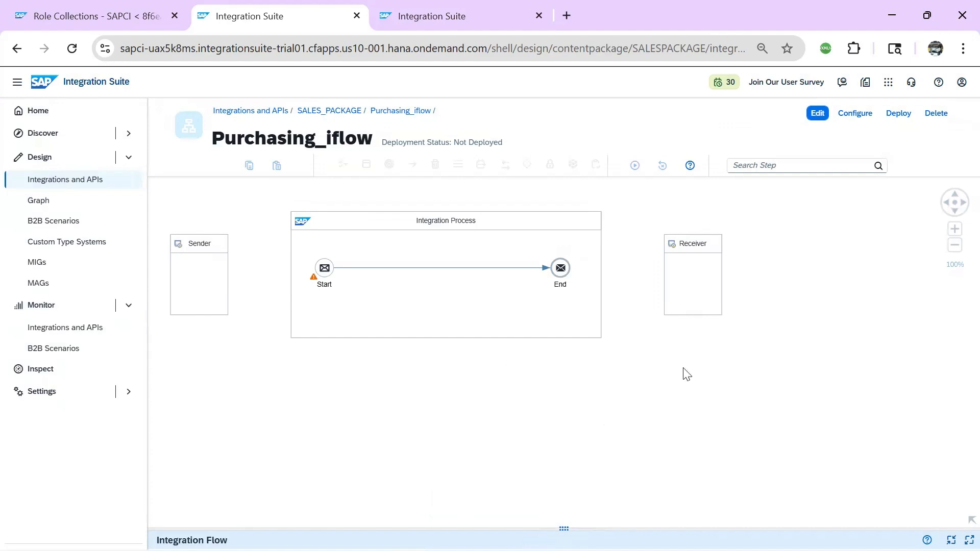
# In edit mode, connect the Sender to the Start event with an HTTPS adapter
pyautogui.click(817, 114)
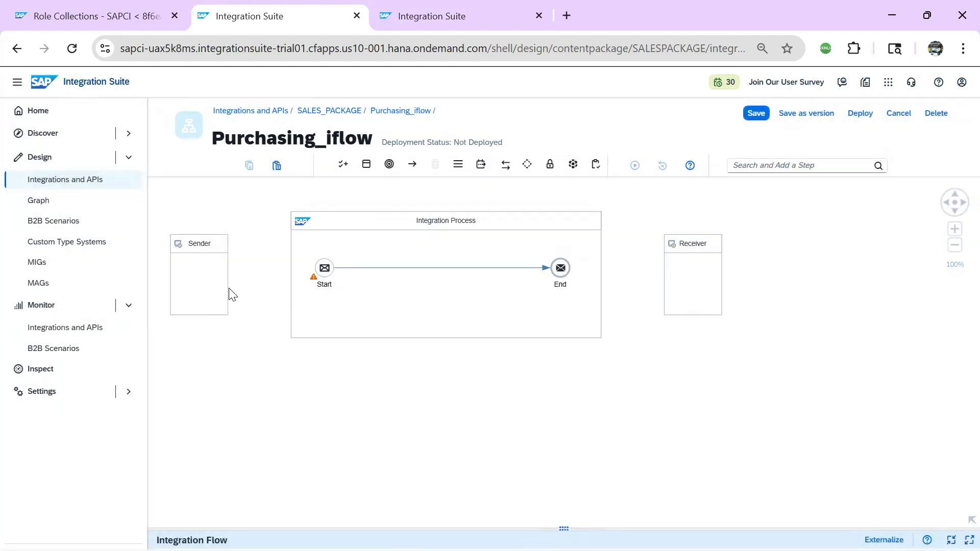
pyautogui.click(213, 281)
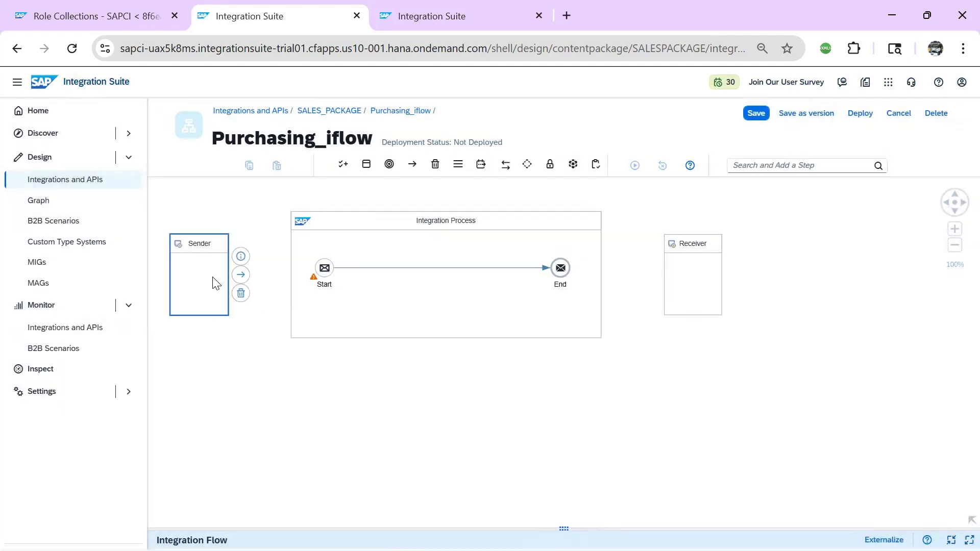
pyautogui.moveTo(247, 280); pyautogui.dragTo(322, 268)
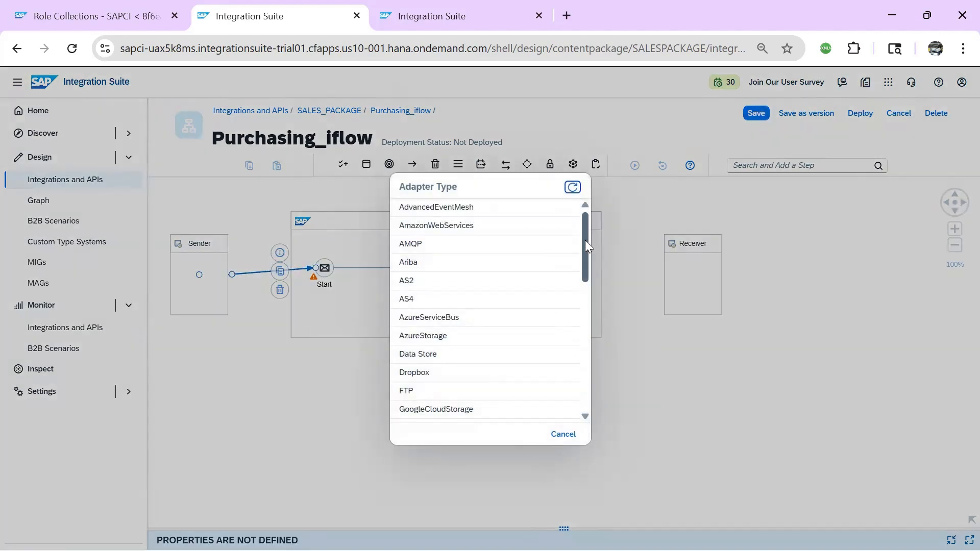
pyautogui.moveTo(585, 241); pyautogui.dragTo(568, 274)
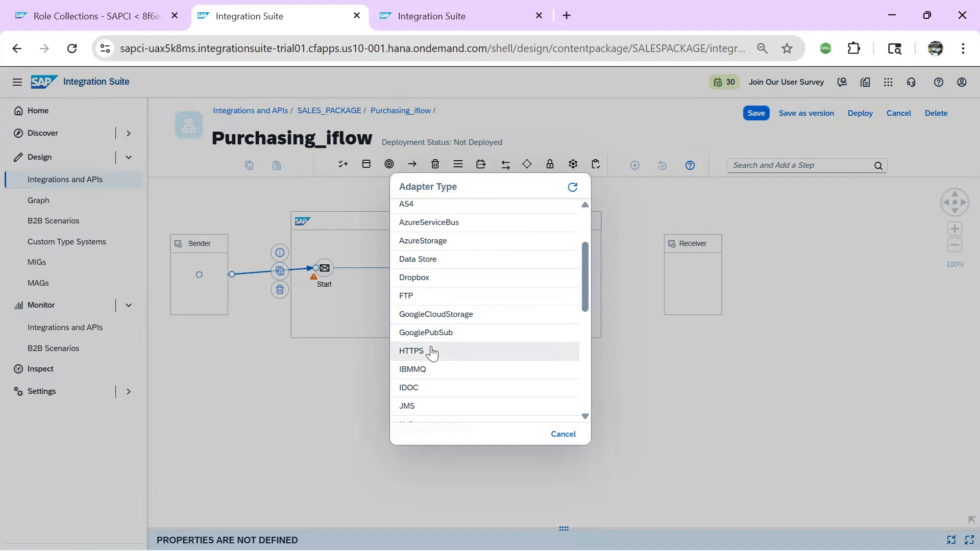
pyautogui.click(431, 350)
pyautogui.moveTo(404, 529); pyautogui.dragTo(431, 329)
pyautogui.click(244, 386)
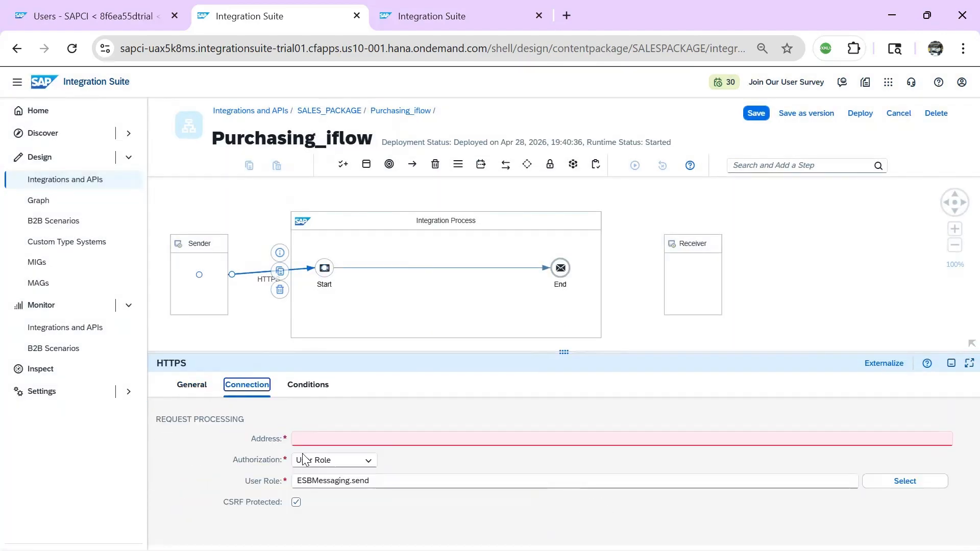
# Set the address to /Purchasing_iflow1, require the ESBPurchasing.send role, and disable CSRF protection
pyautogui.click(339, 442)
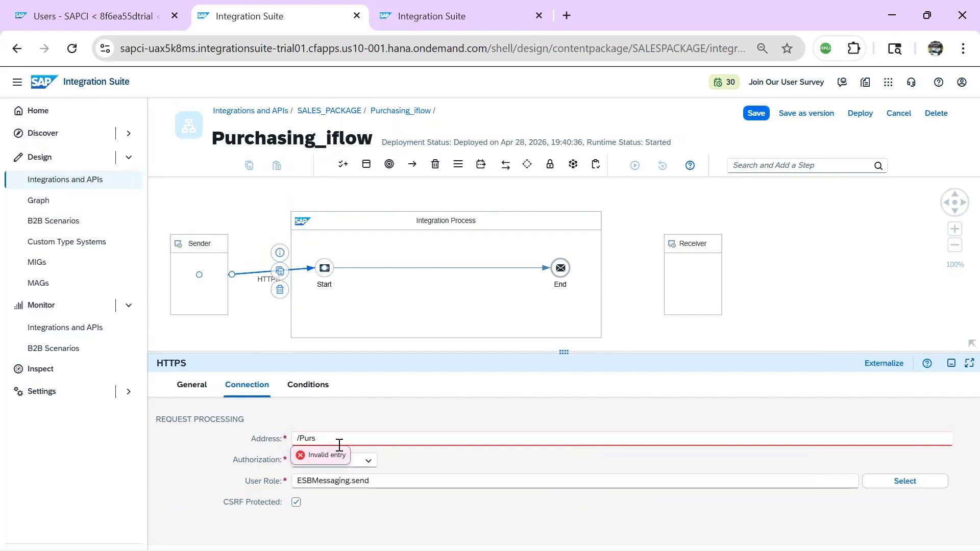
pyautogui.write('asing_ifl')
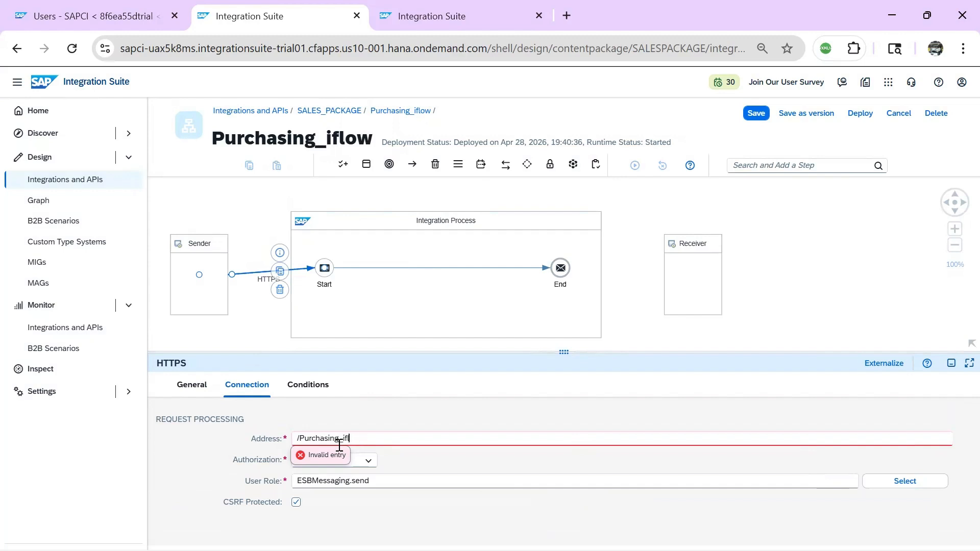
pyautogui.write('owow1')
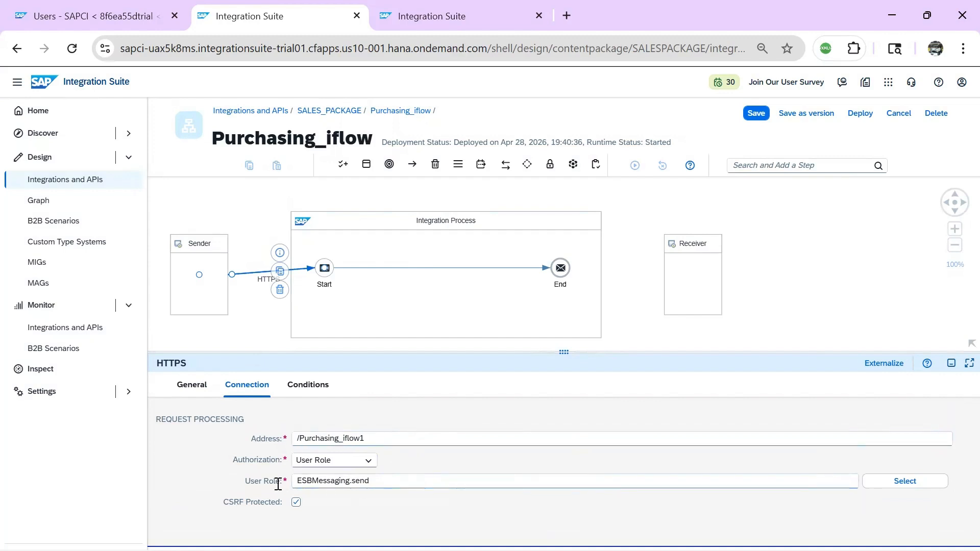
pyautogui.click(922, 489)
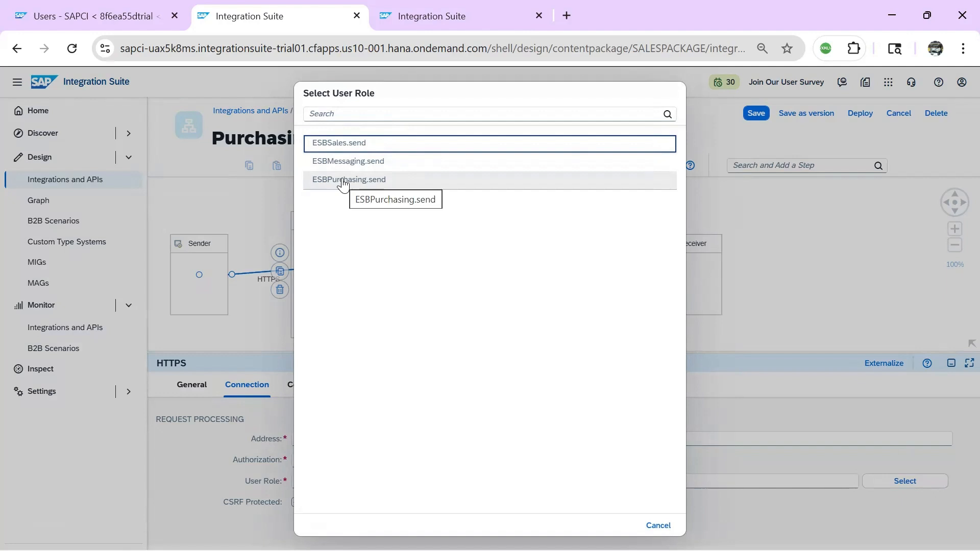
pyautogui.click(343, 185)
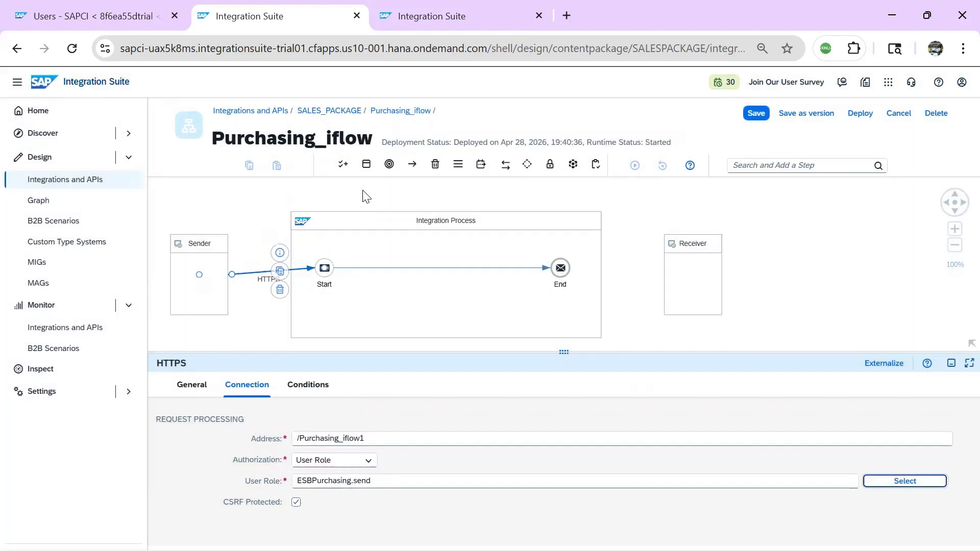
pyautogui.click(296, 503)
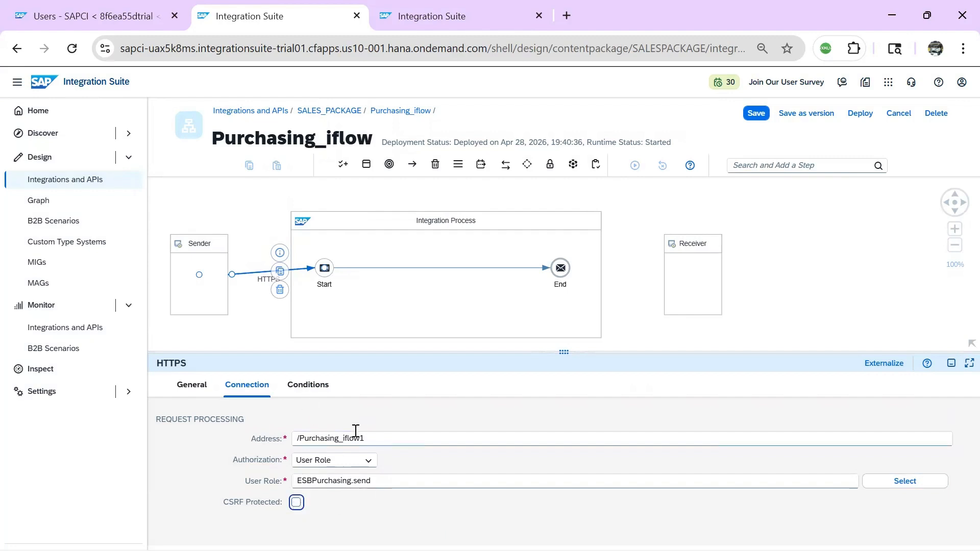
pyautogui.click(434, 267)
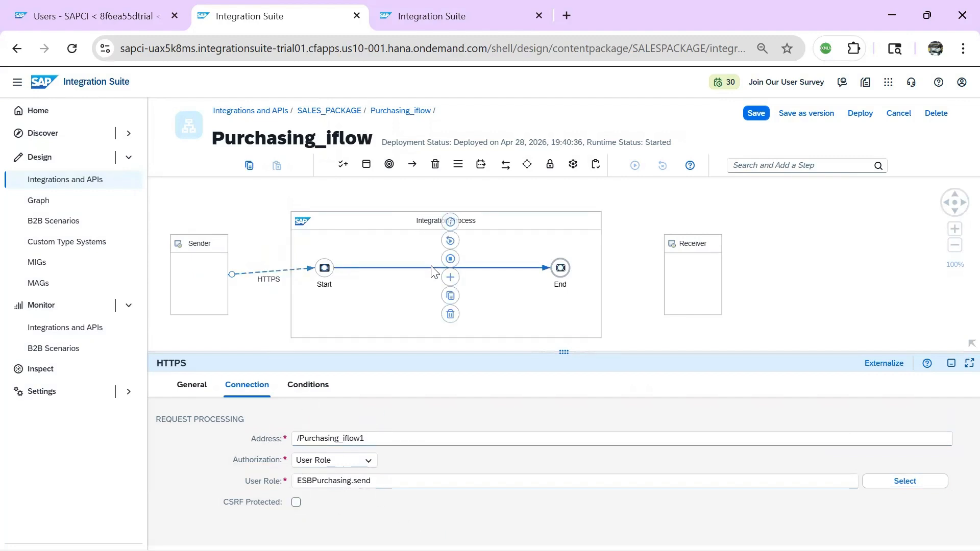
# Insert a Content Modifier with body 'Good able to access Purchasing Iflow ...' and save
pyautogui.click(451, 277)
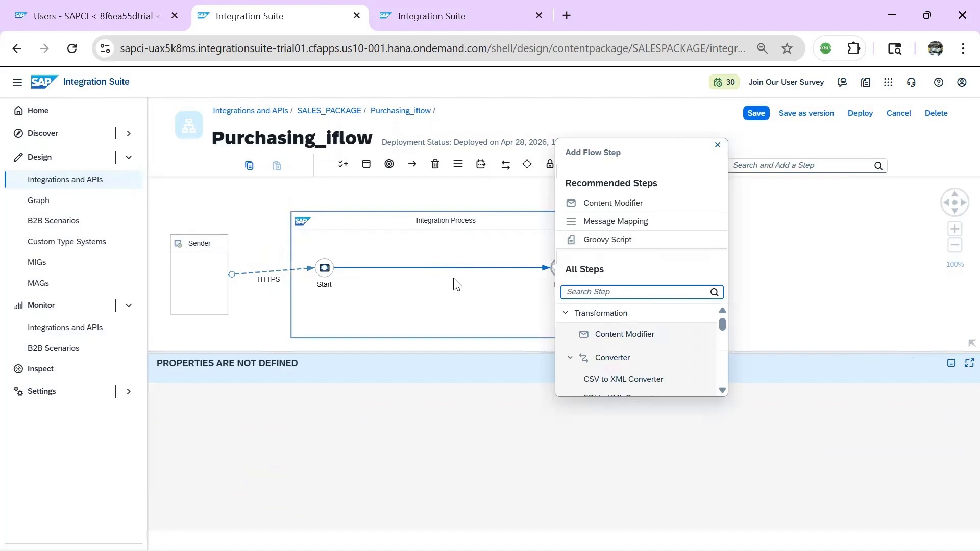
pyautogui.click(653, 336)
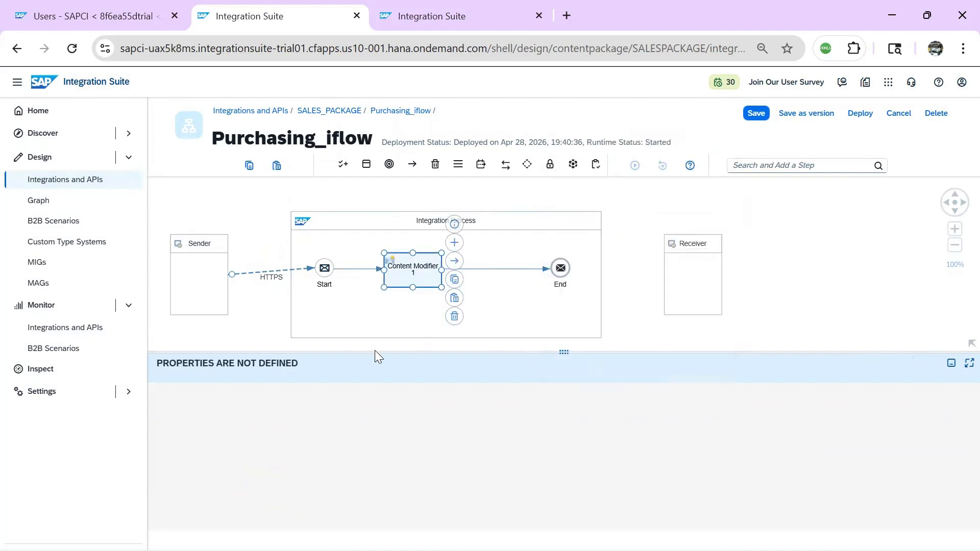
pyautogui.click(443, 387)
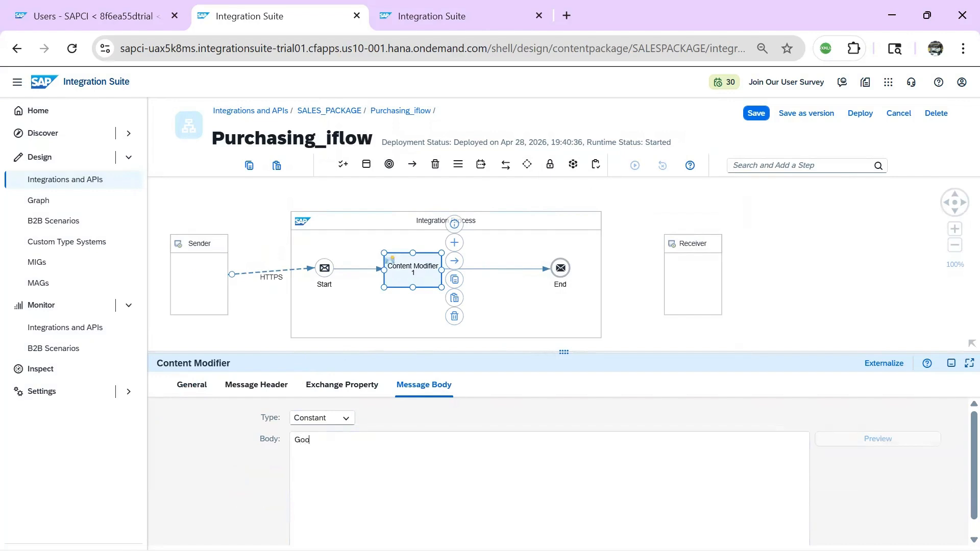
pyautogui.write('Good abe')
pyautogui.write('sing Iflow ...')
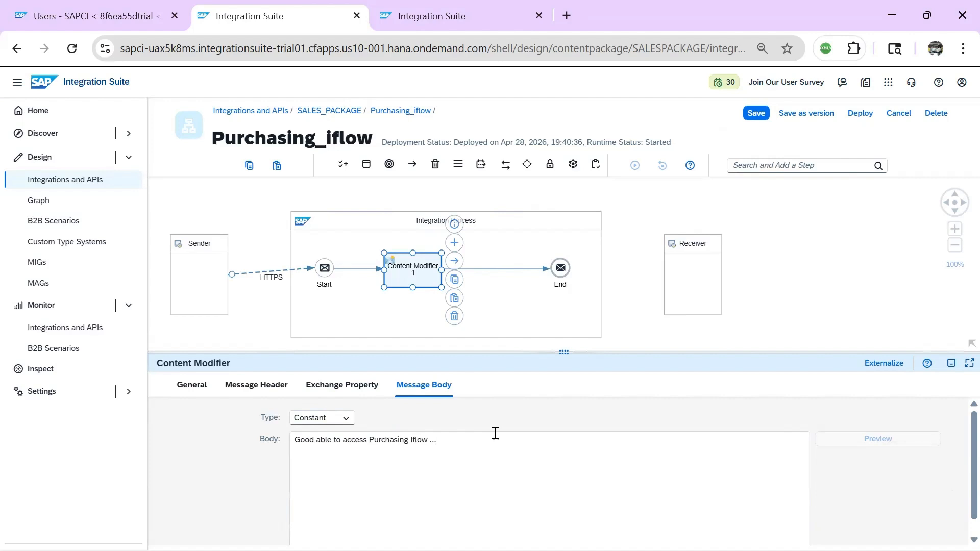
pyautogui.click(763, 117)
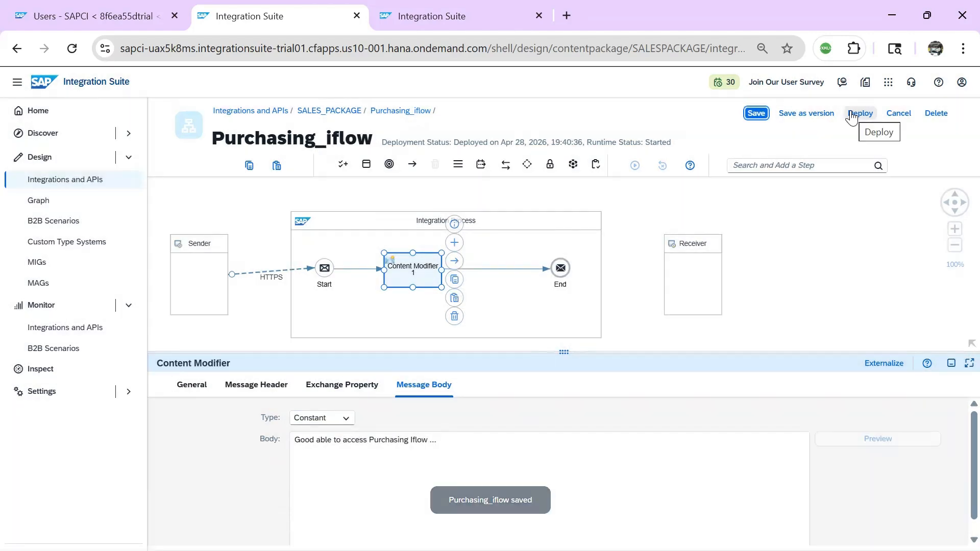
# Deploy the updated Purchasing_iflow to the Cloud Integration runtime
pyautogui.click(852, 115)
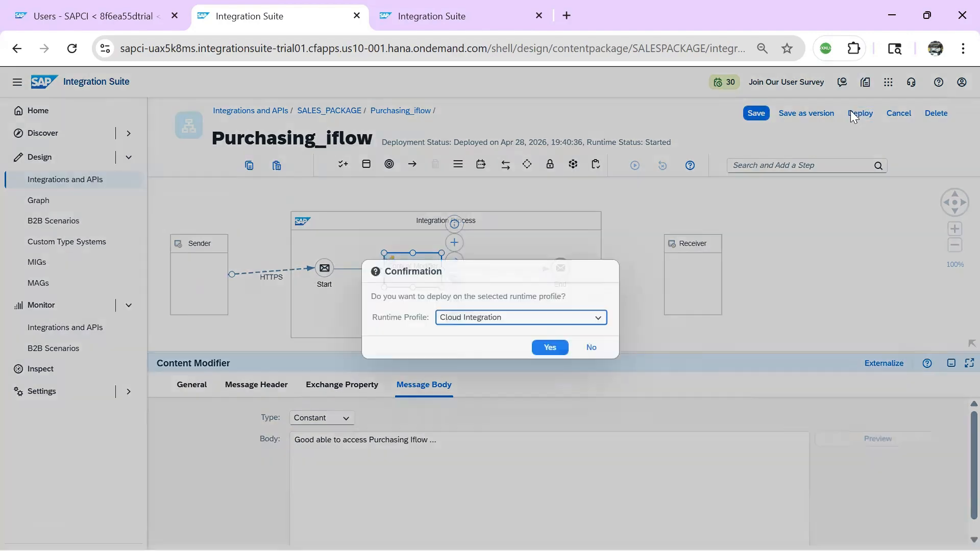
pyautogui.click(551, 348)
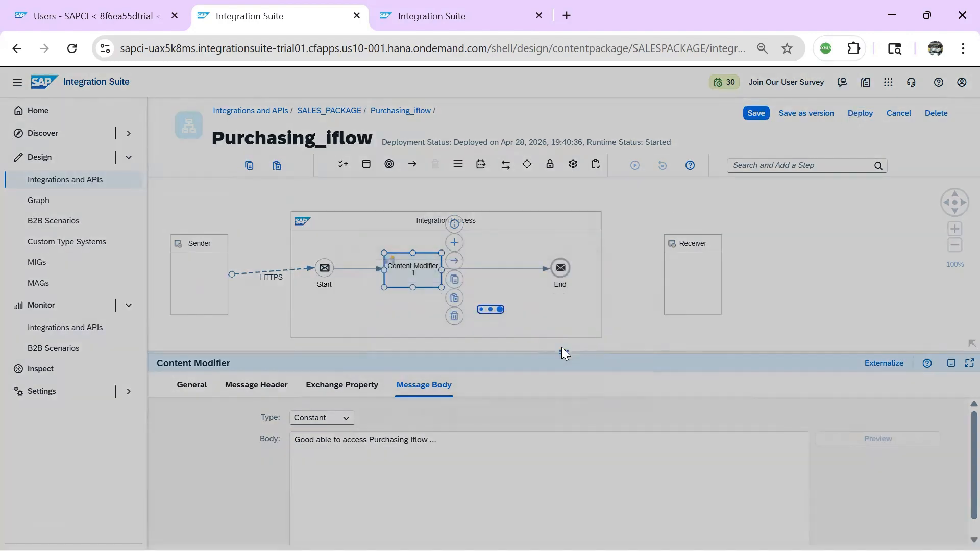
pyautogui.click(555, 335)
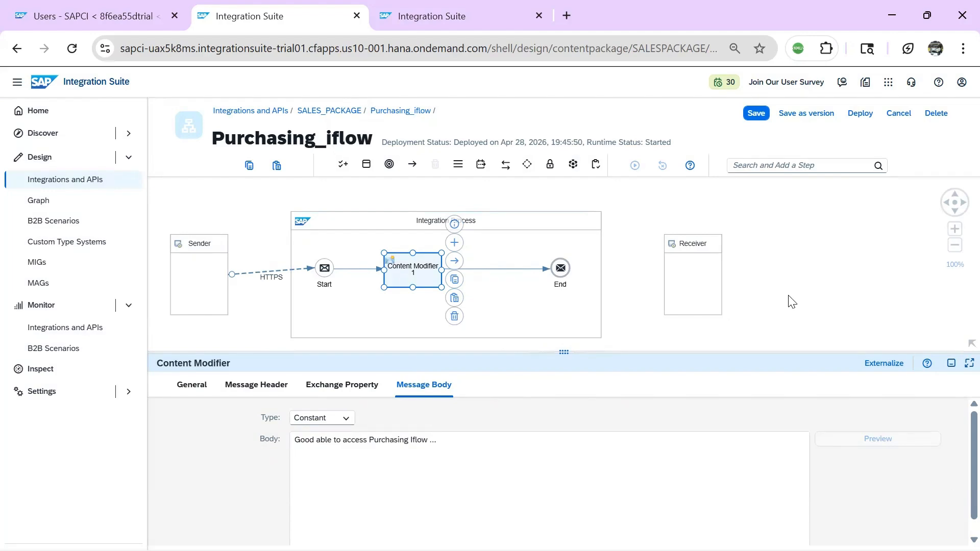
# Return to the BTP Cockpit and open the SAPCI subaccount overview
pyautogui.click(791, 302)
pyautogui.click(97, 16)
pyautogui.click(355, 108)
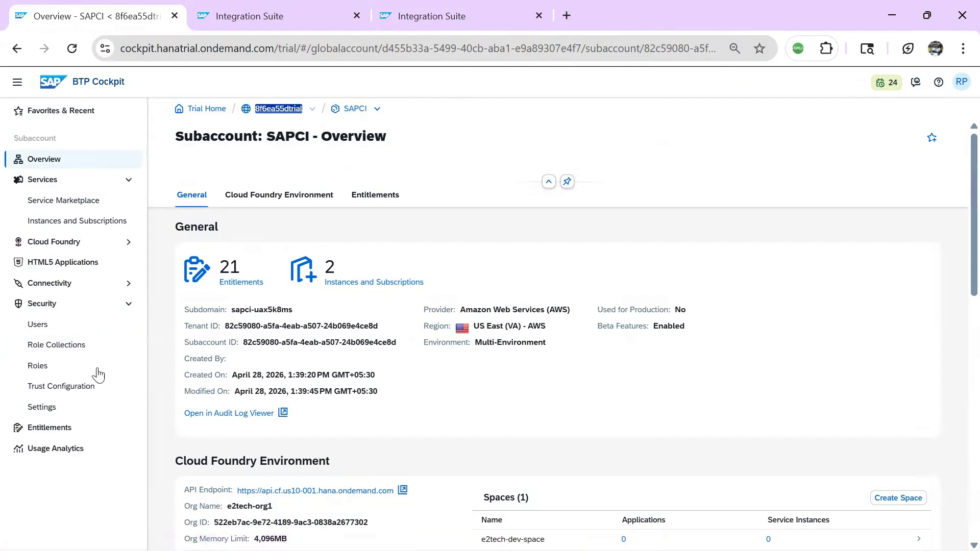
# Create a new SAPCI user, using the user's e-mail address as both user name and e-mail
pyautogui.click(34, 326)
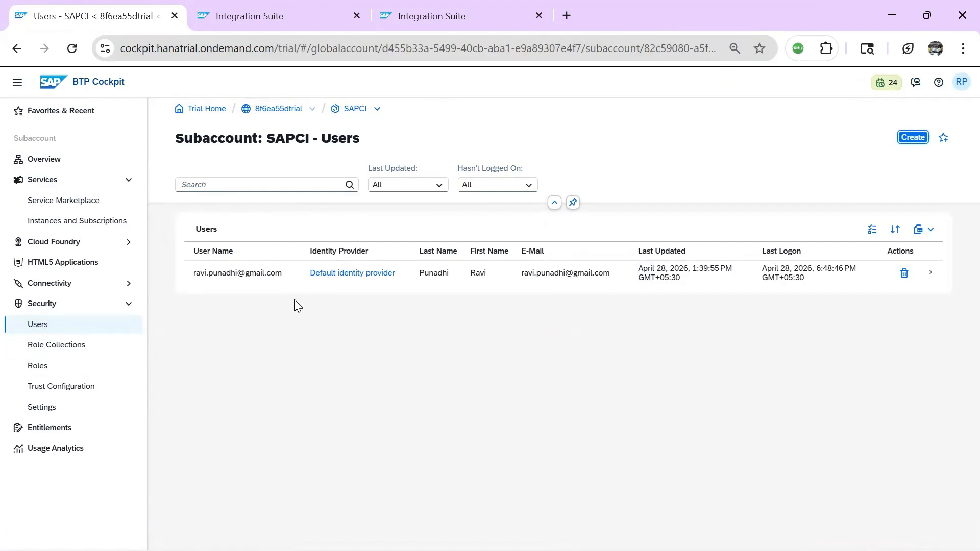
pyautogui.click(913, 137)
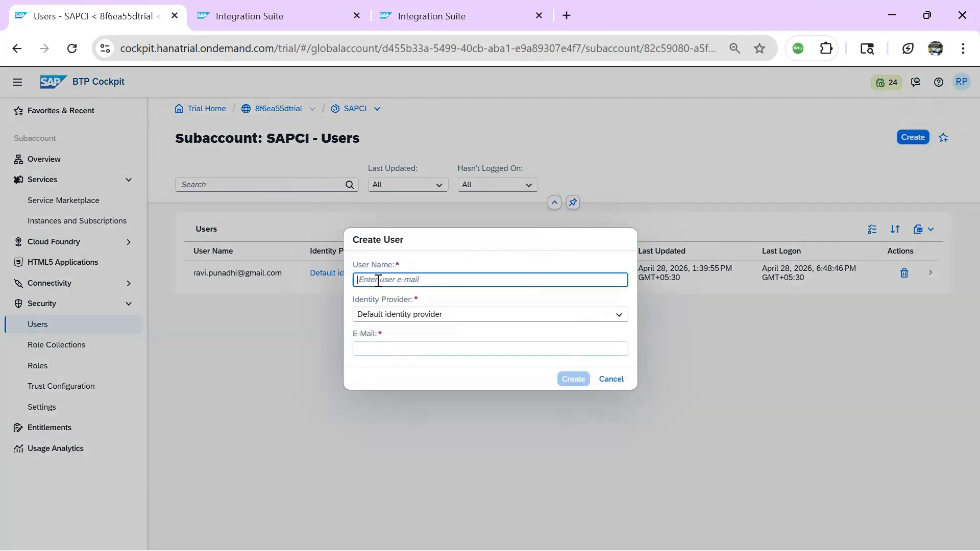
pyautogui.moveTo(448, 279); pyautogui.dragTo(357, 279)
pyautogui.hotkey('ctrl', 'c')
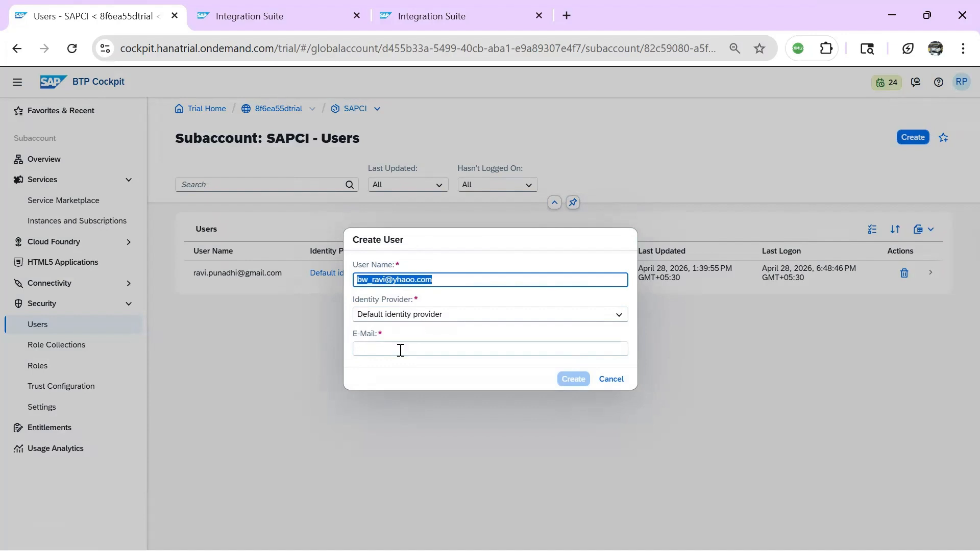
pyautogui.click(380, 349)
pyautogui.hotkey('ctrl', 'v')
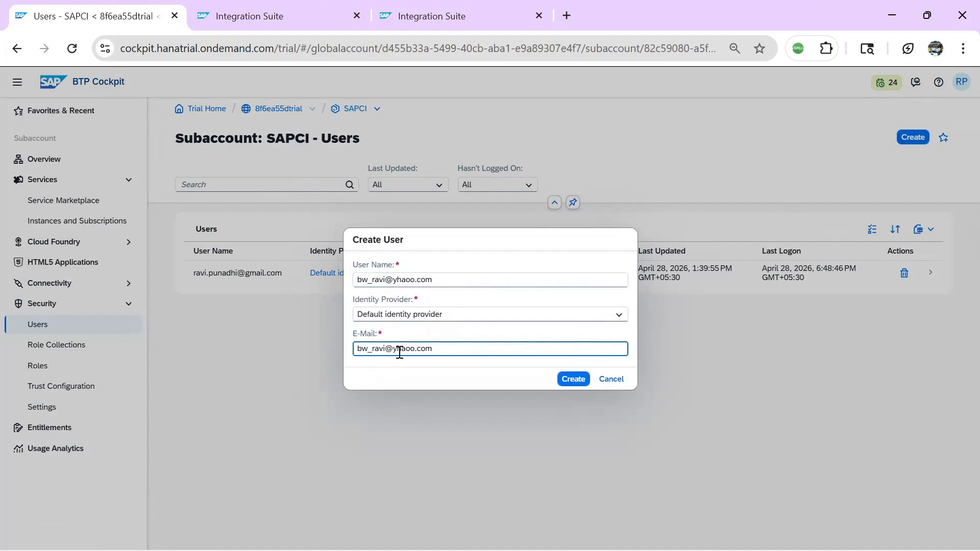
pyautogui.click(578, 380)
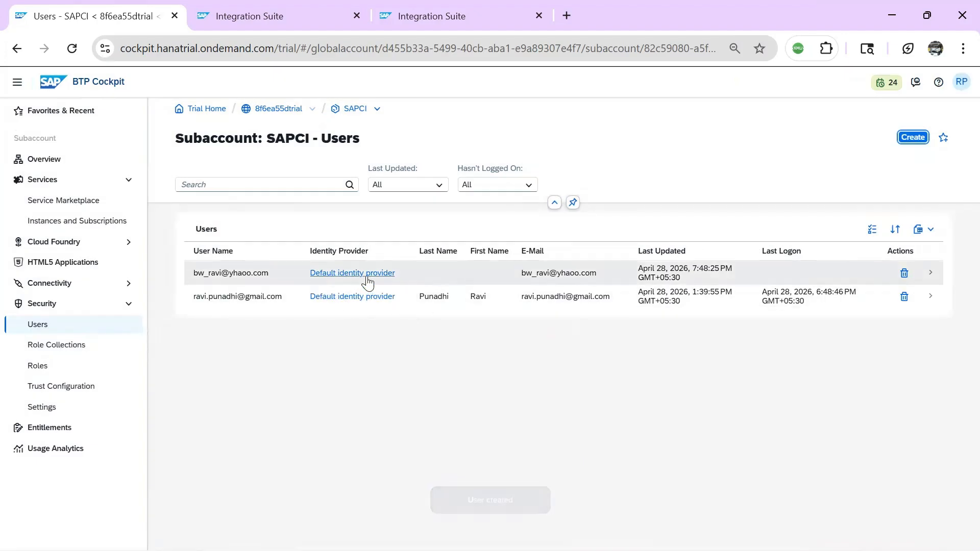
# Open the new user's details to check its role collections, none assigned yet
pyautogui.click(249, 281)
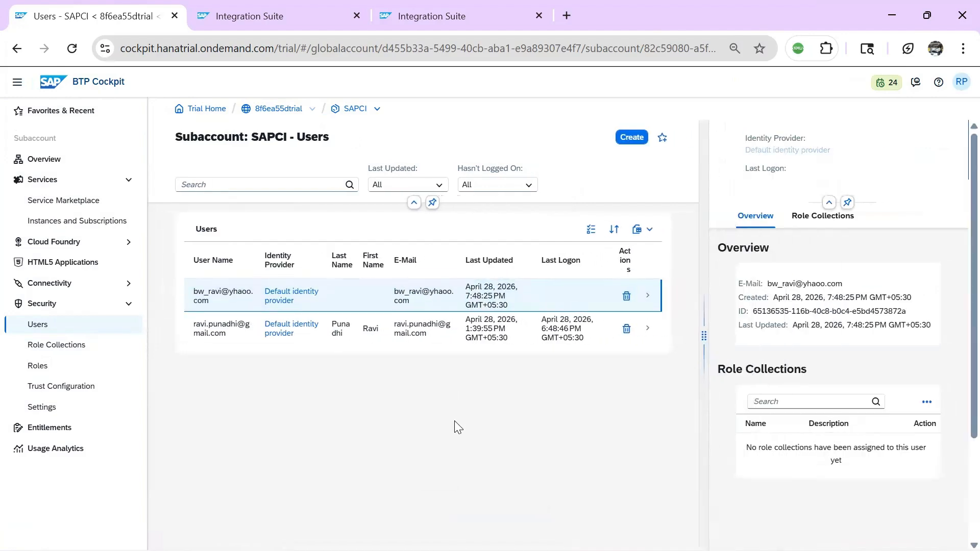
pyautogui.scroll(-5, 958, 355)
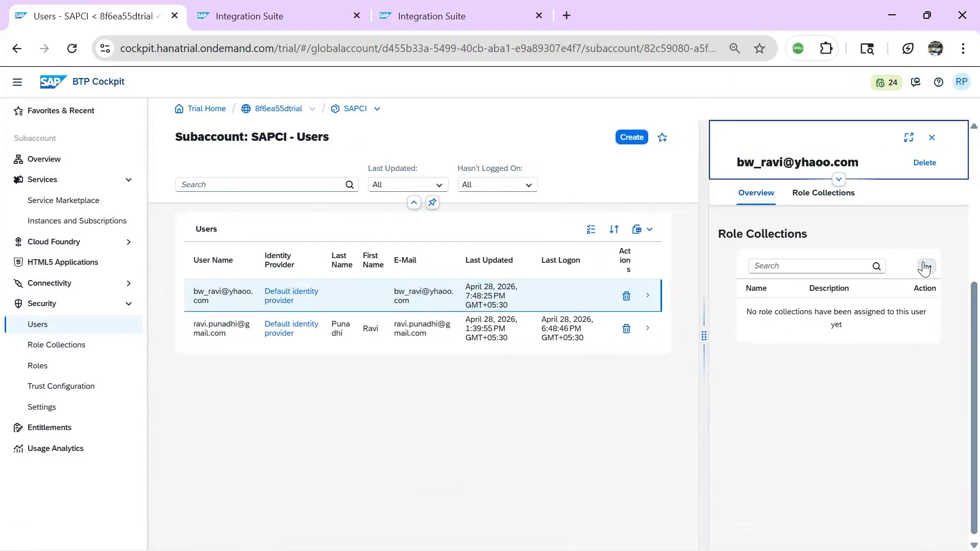
pyautogui.click(926, 266)
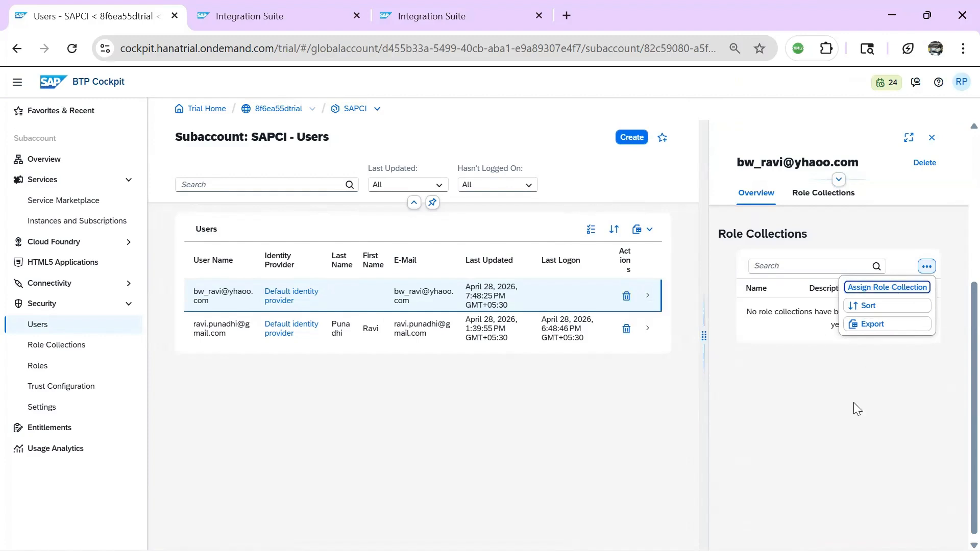
pyautogui.click(840, 428)
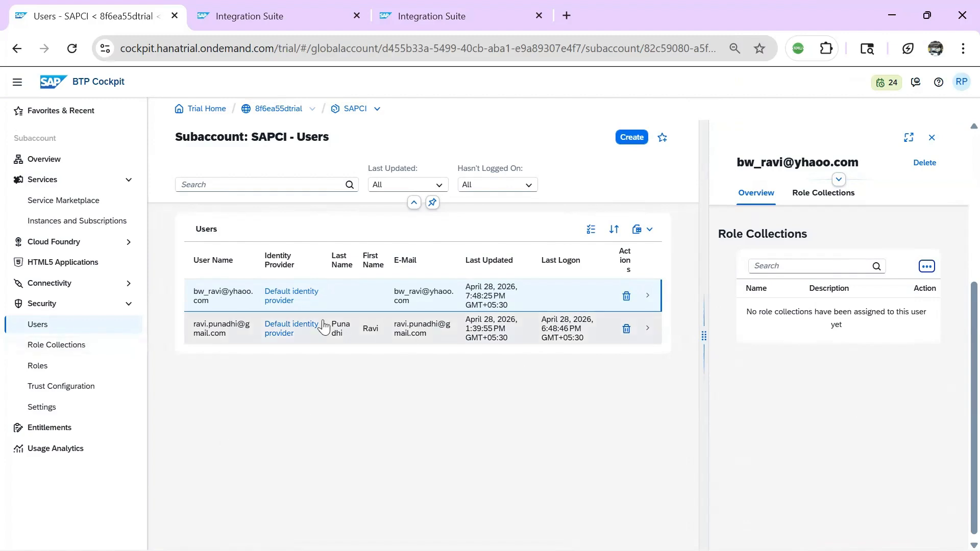
# Create the Purchasing_iflows_access role collection with the same text as its description
pyautogui.click(56, 345)
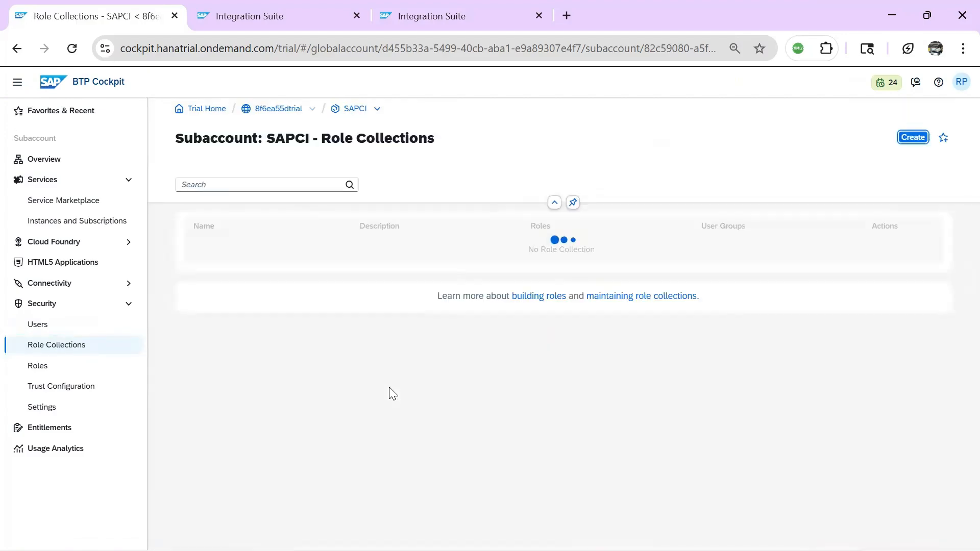
pyautogui.click(902, 137)
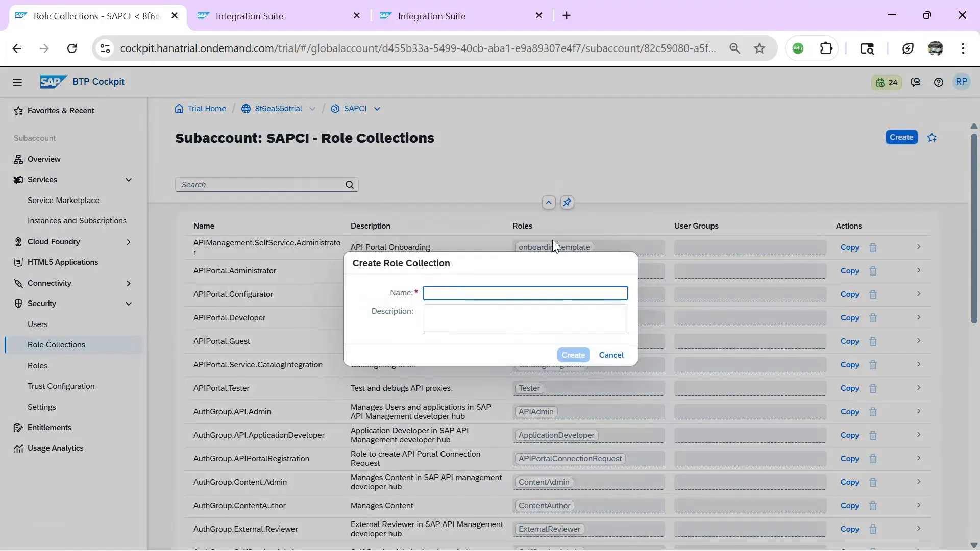
pyautogui.write('Purc')
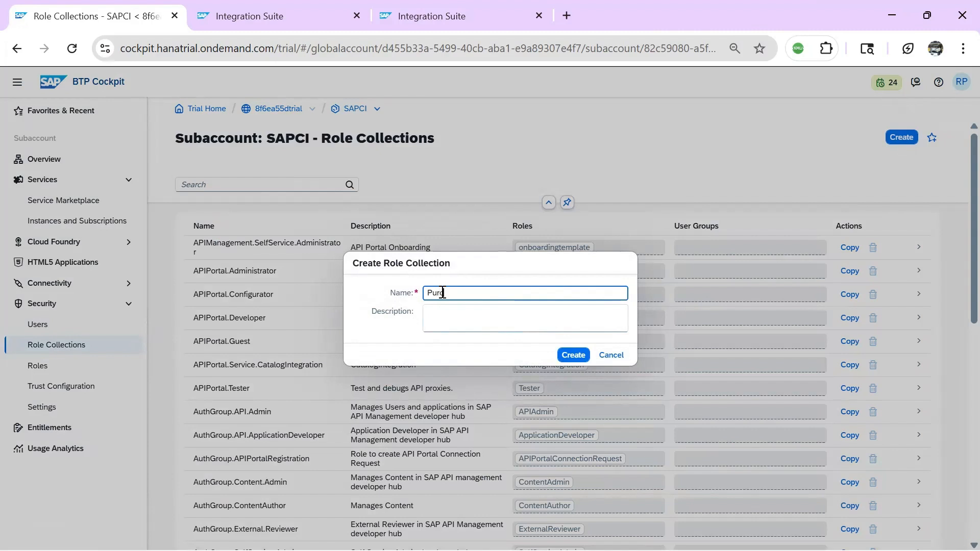
pyautogui.write('hasing_iflows_access')
pyautogui.moveTo(536, 292); pyautogui.dragTo(329, 312)
pyautogui.hotkey('ctrl', 'c')
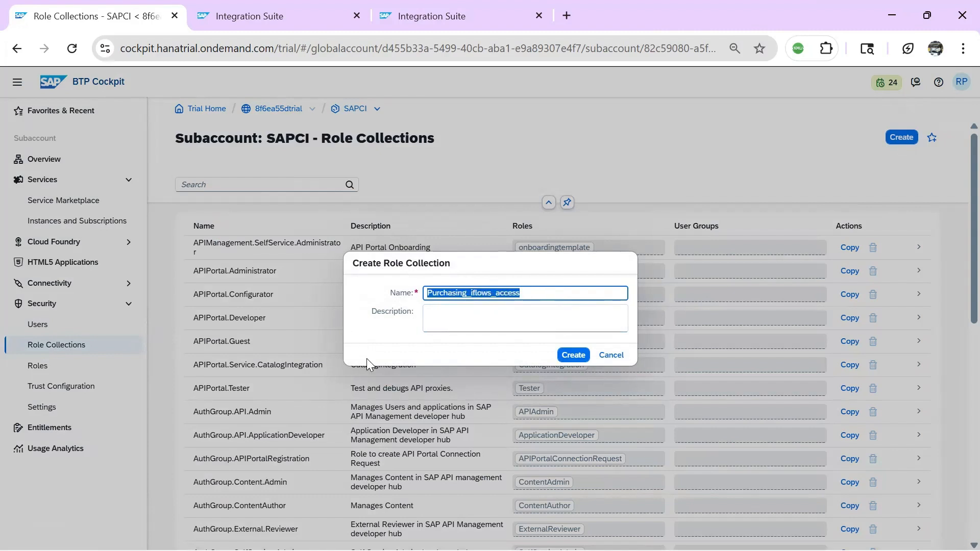
pyautogui.click(453, 315)
pyautogui.hotkey('ctrl', 'v')
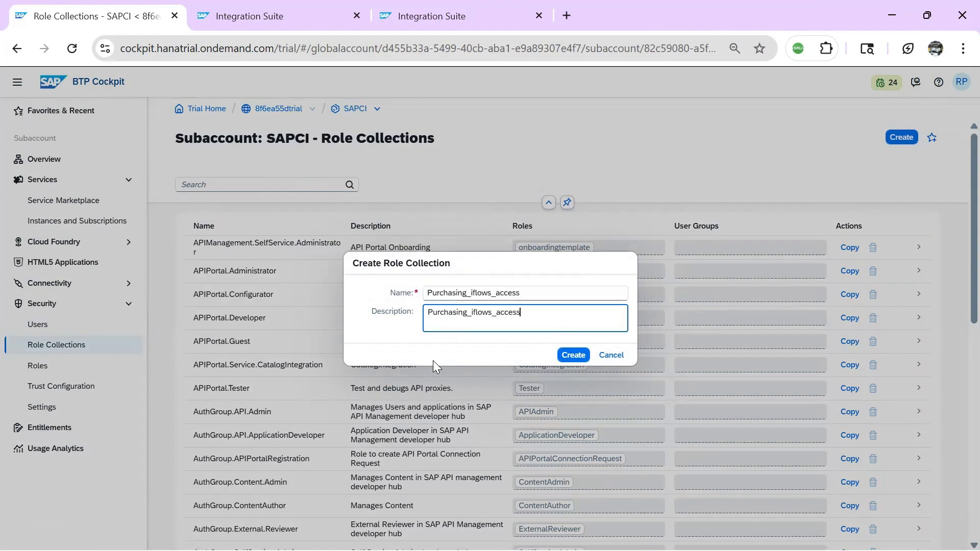
pyautogui.hotkey('alt', 'Tab')
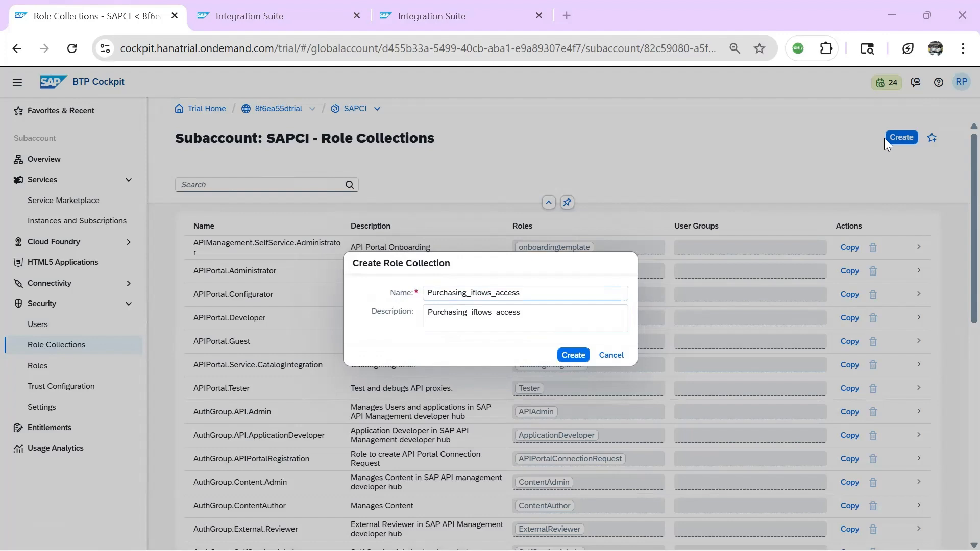
pyautogui.click(467, 358)
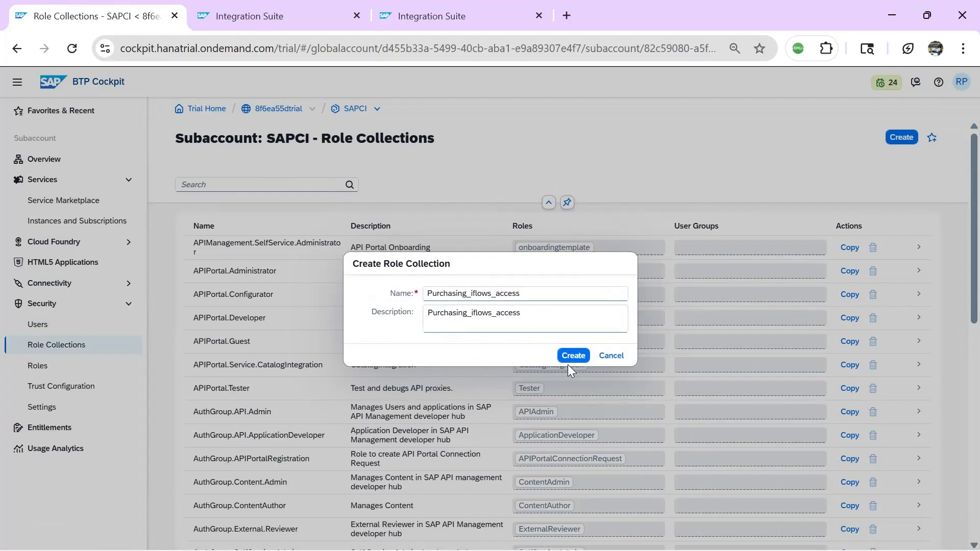
pyautogui.click(580, 356)
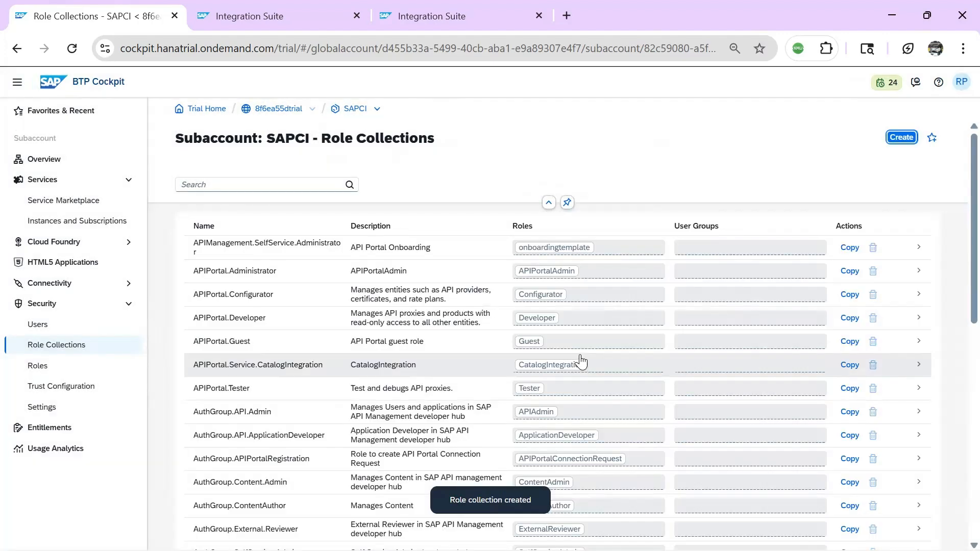
# Filter the role collection list to Purchasing_iflows_access and open it
pyautogui.click(223, 184)
pyautogui.hotkey('ctrl', 'v')
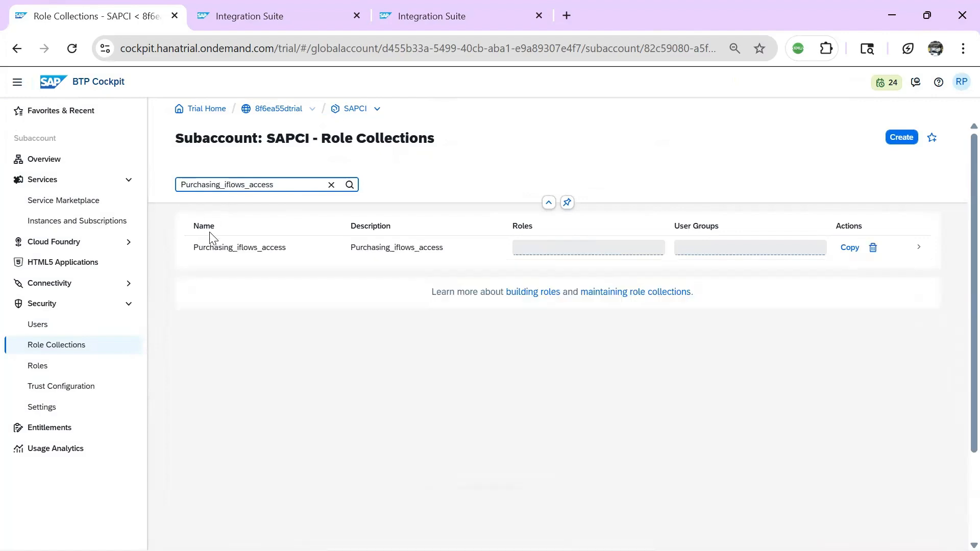
pyautogui.click(252, 255)
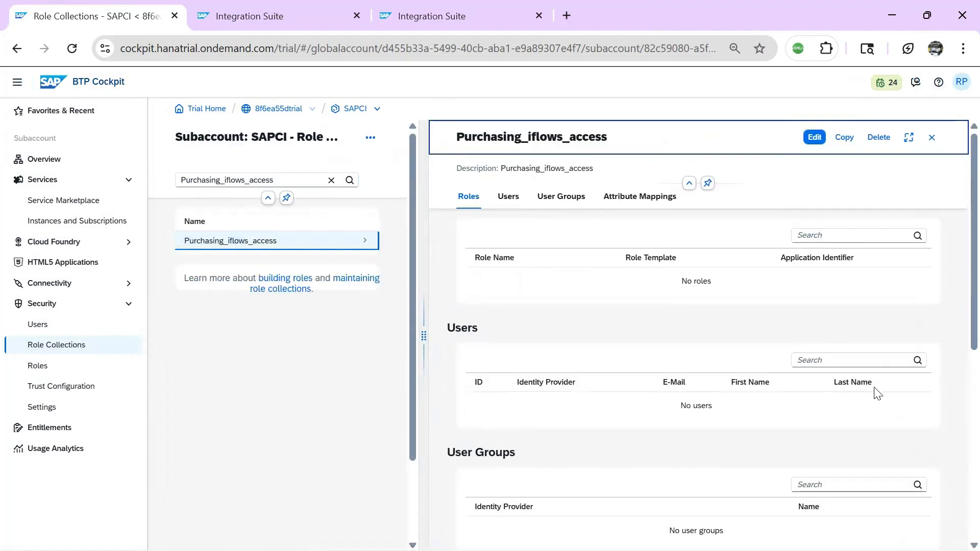
# Add the ESBPurchasing.send role to the Purchasing_iflows_access role collection
pyautogui.click(814, 137)
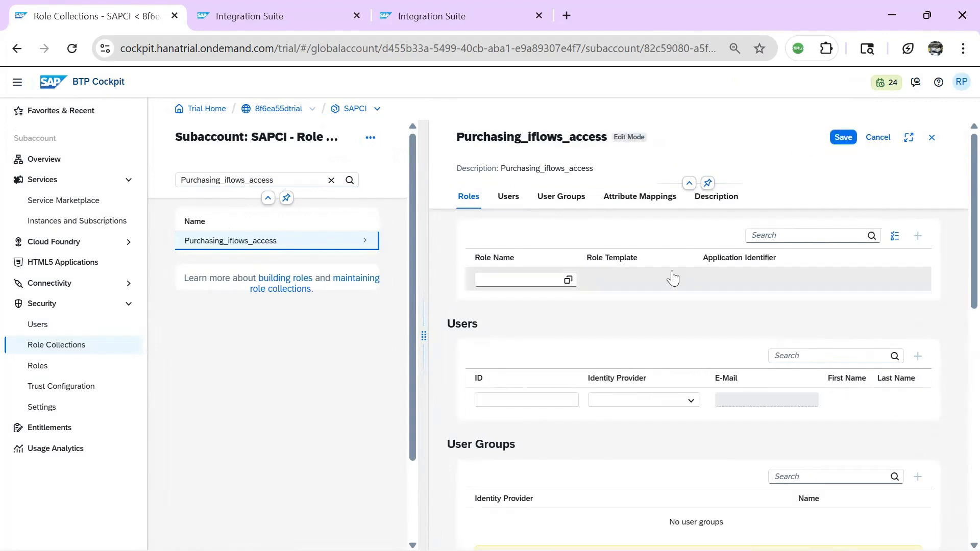
pyautogui.click(569, 281)
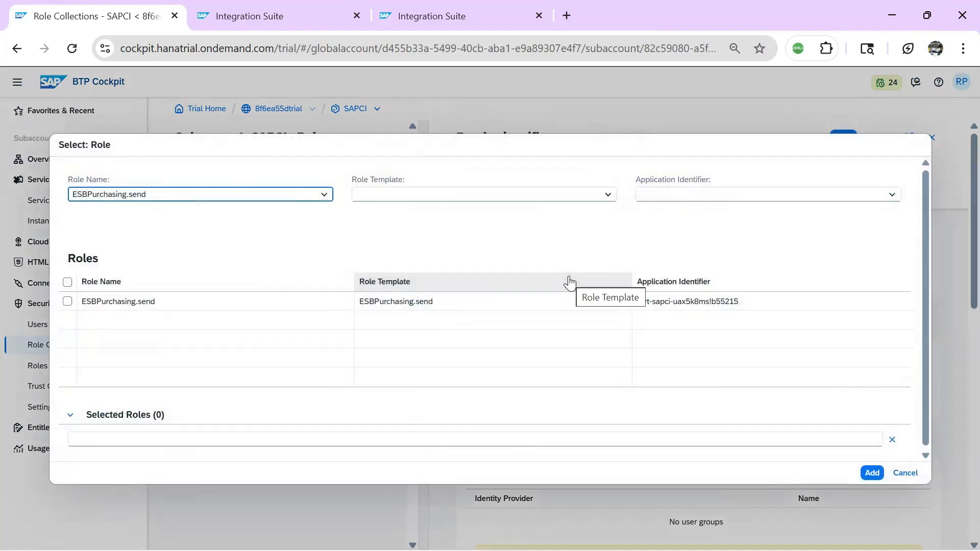
pyautogui.tripleClick(199, 198)
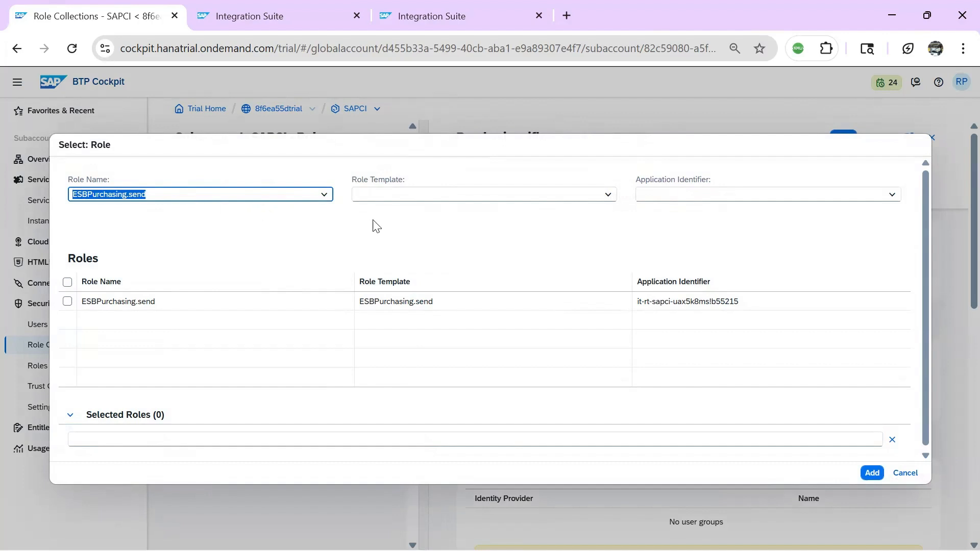
pyautogui.press('BackSpace')
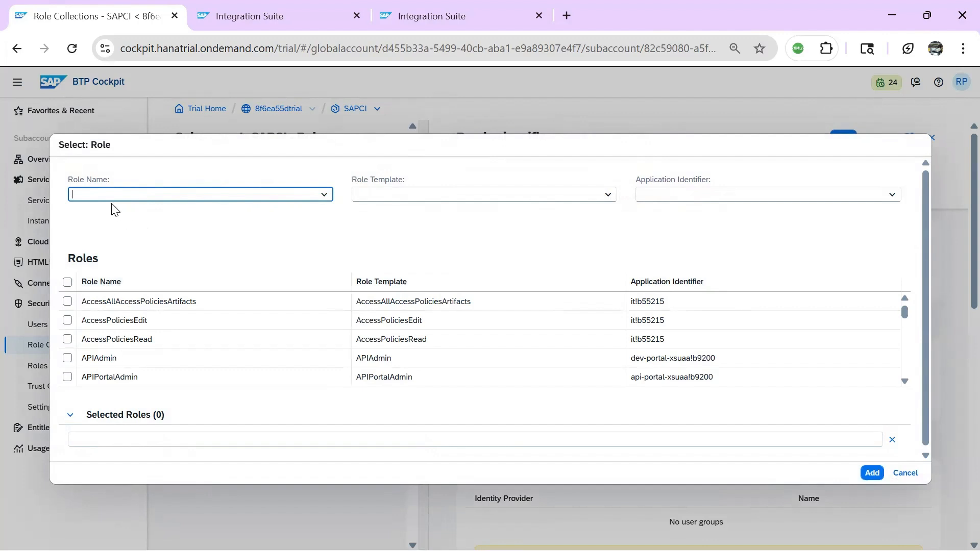
pyautogui.write('ESBPurchasing.send')
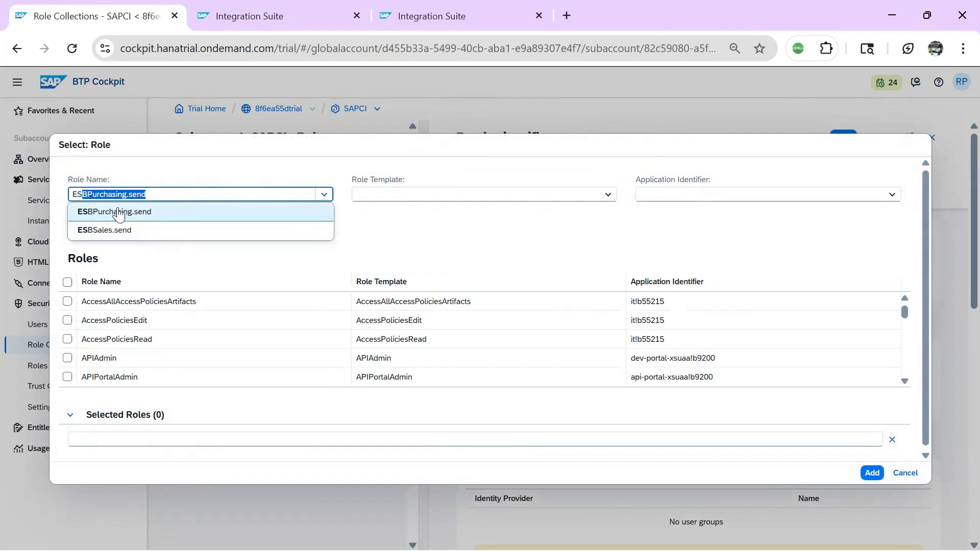
pyautogui.click(126, 212)
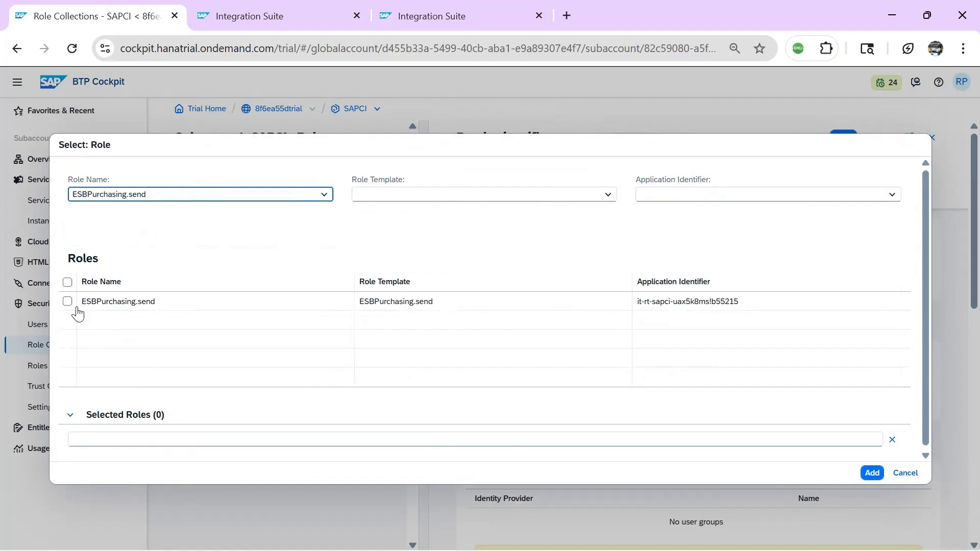
pyautogui.click(67, 302)
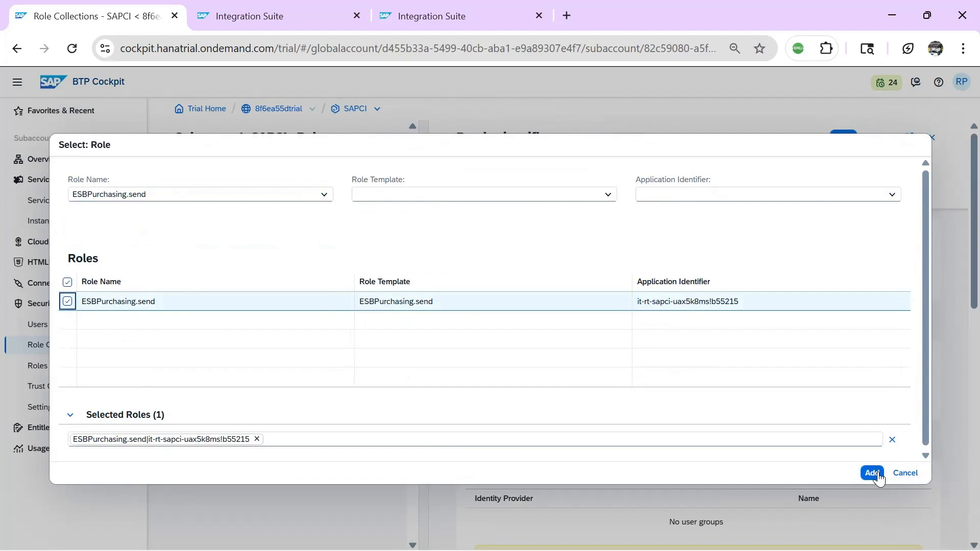
pyautogui.click(872, 472)
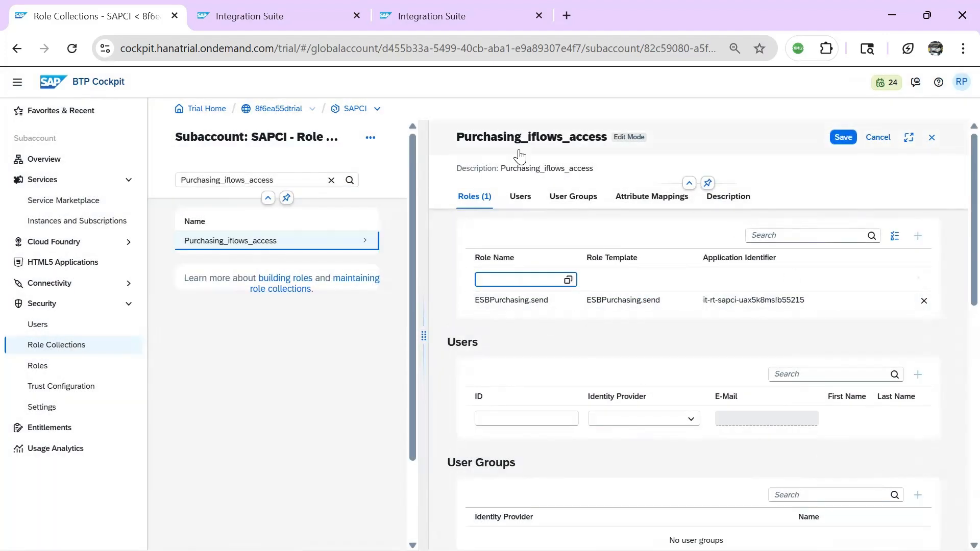
# Add the new user's ID under Users and save the role collection
pyautogui.click(511, 420)
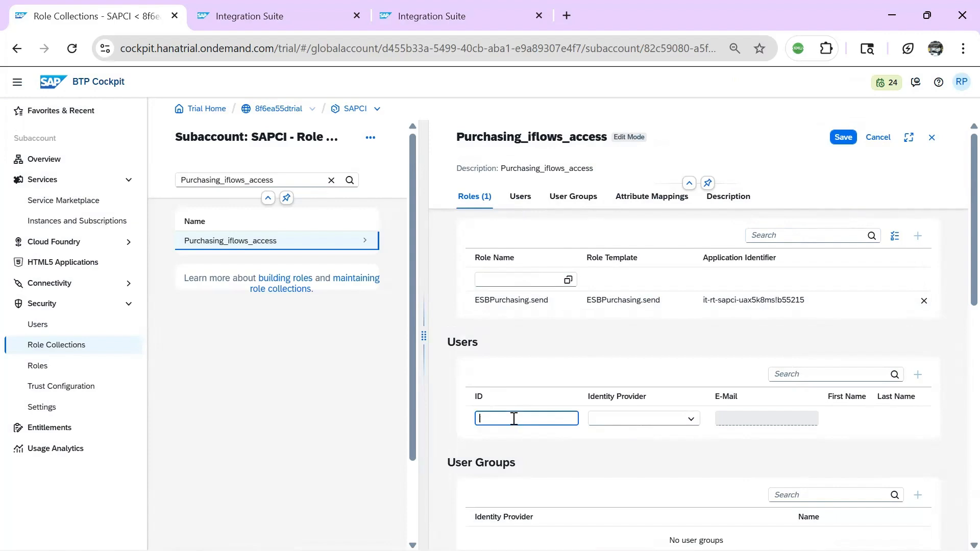
pyautogui.write('w')
pyautogui.press('BackSpace')
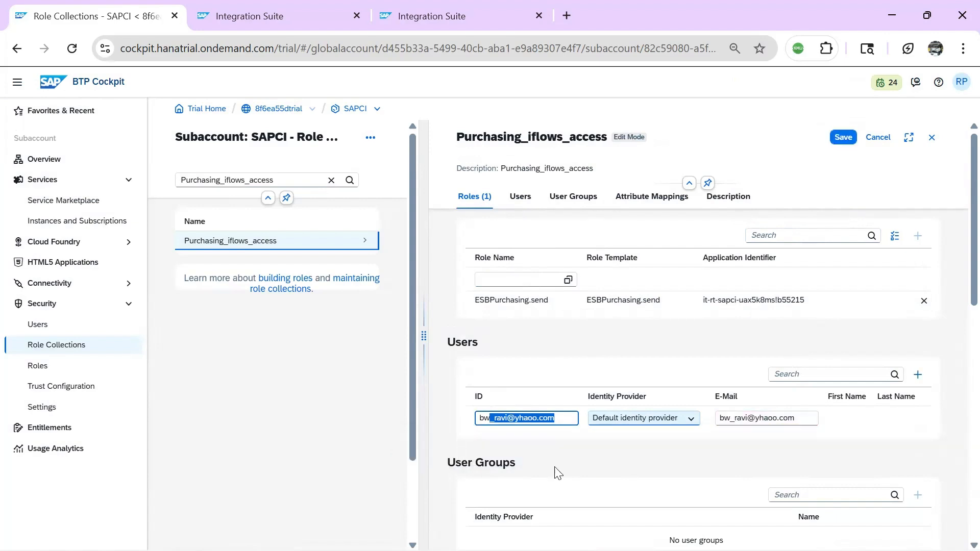
pyautogui.click(608, 446)
pyautogui.click(849, 140)
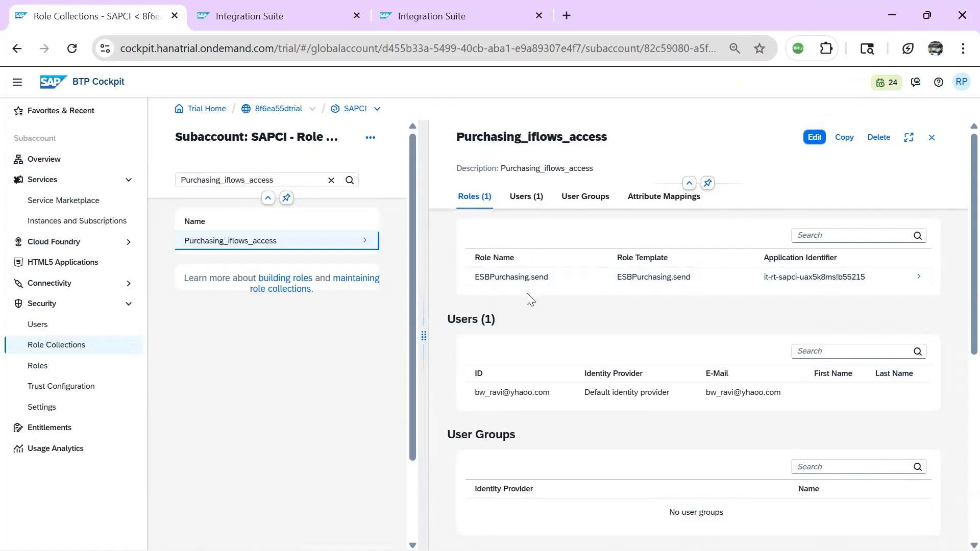
# Copy the /http/Purchasing_iflow1 endpoint URL from Purchasing_iflow's Manage Integration Content page
pyautogui.click(411, 18)
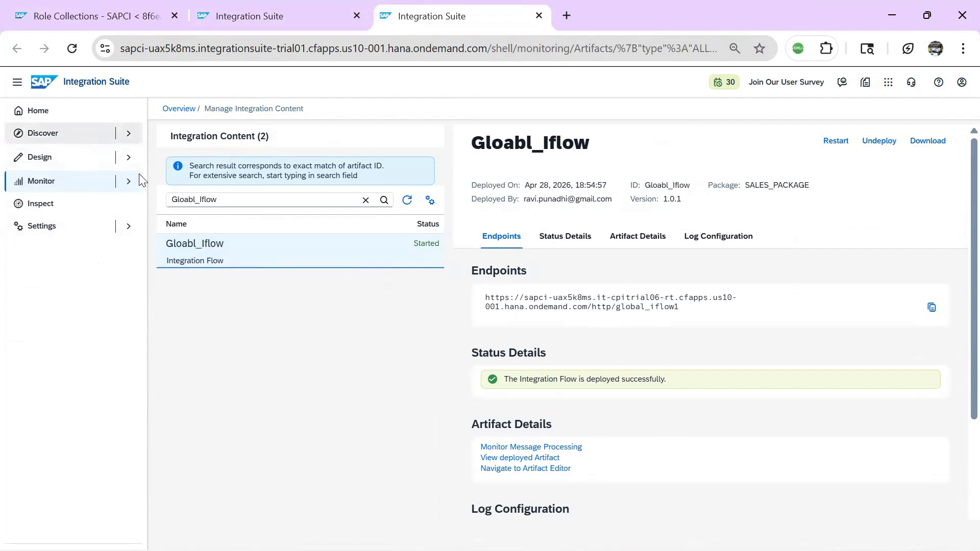
pyautogui.click(314, 13)
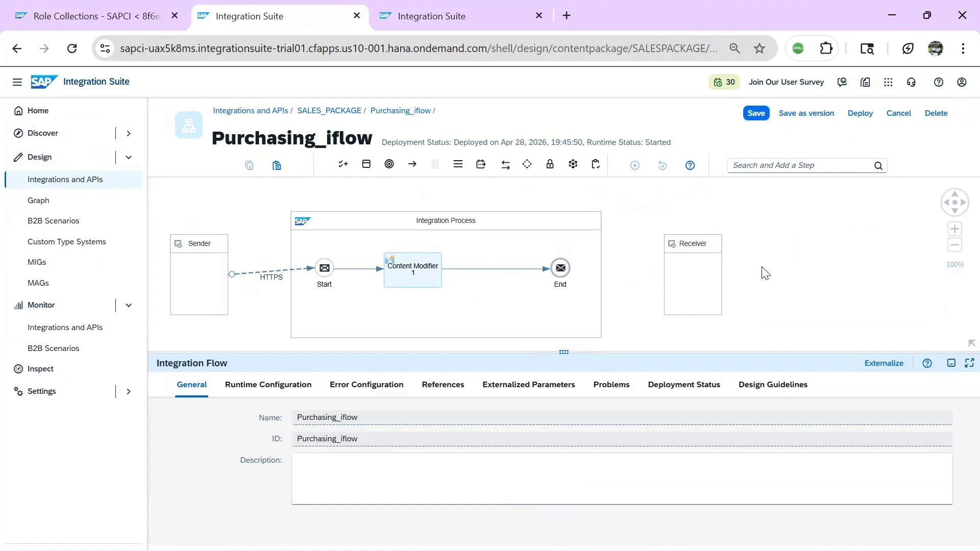
pyautogui.click(679, 389)
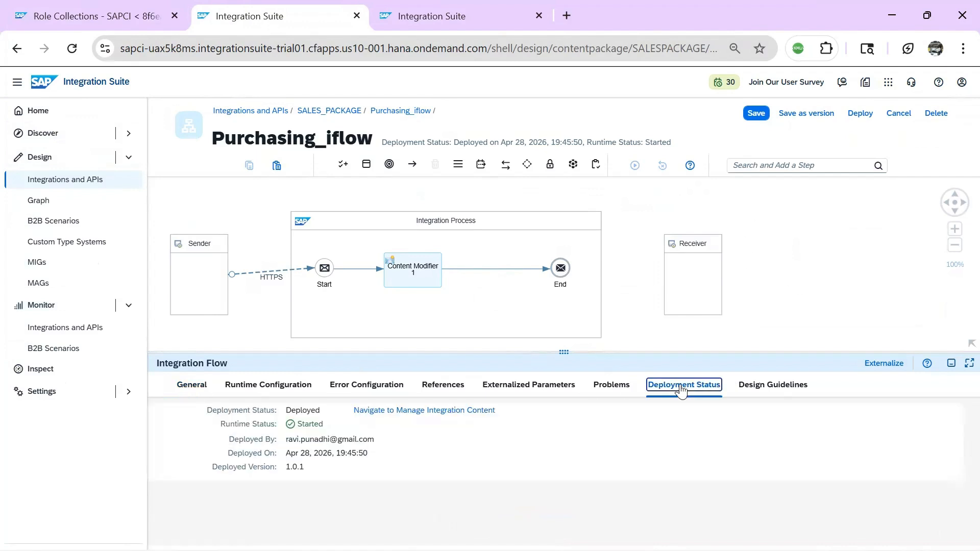
pyautogui.click(406, 410)
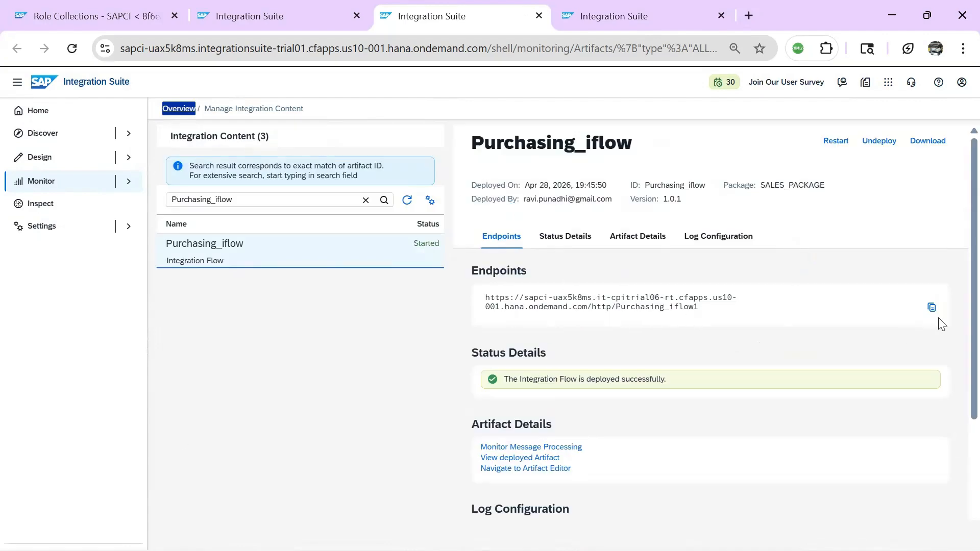
pyautogui.click(931, 308)
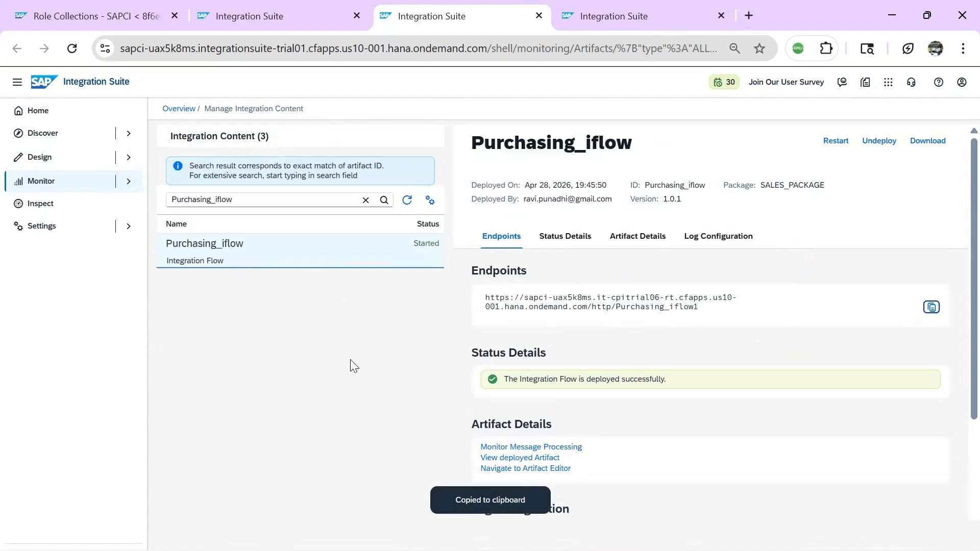
pyautogui.hotkey('alt', 'Tab')
pyautogui.hotkey('alt', 'Tab')
pyautogui.hotkey('alt', 'Tab')
pyautogui.hotkey('alt', 'Tab')
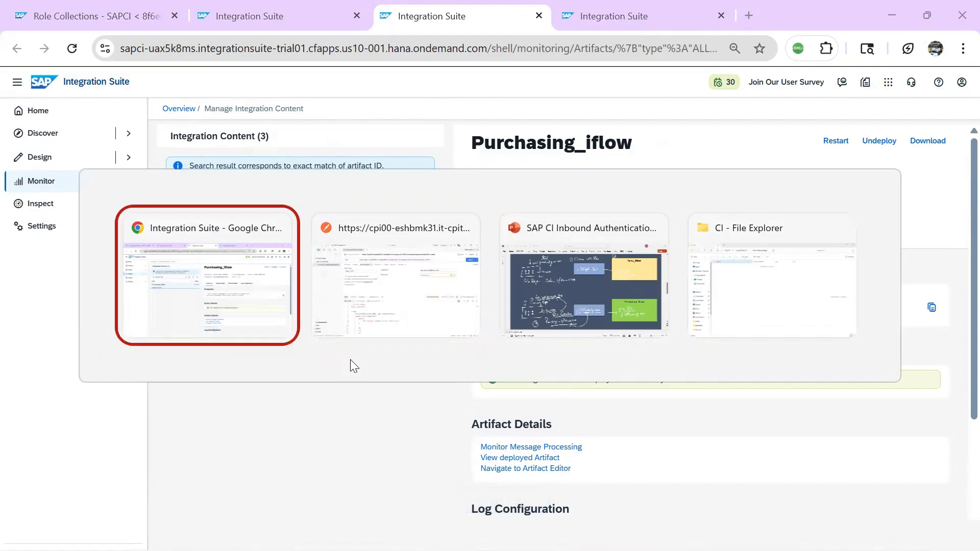
pyautogui.hotkey('alt', 'Tab')
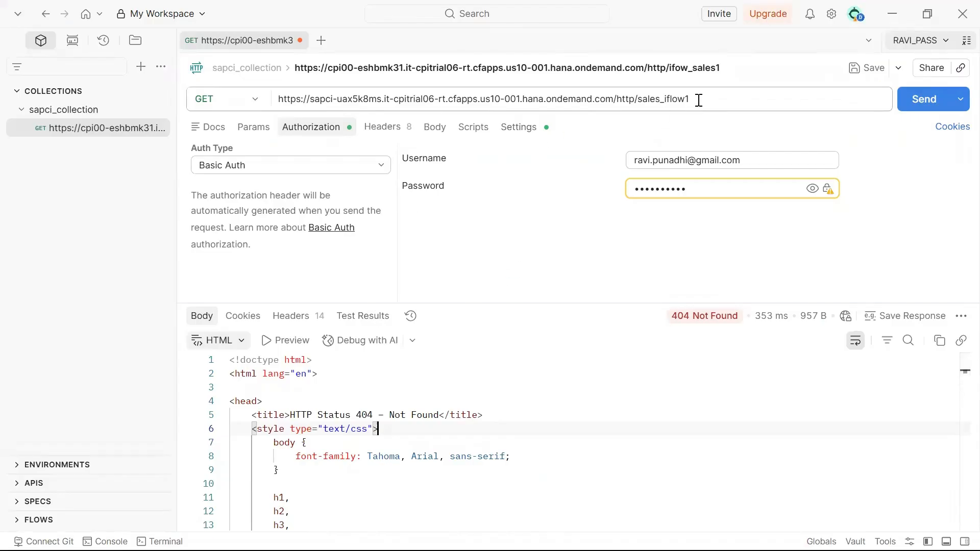
# Send a request to /http/Purchasing_iflow1 with the new user as Basic Auth username
pyautogui.moveTo(698, 98); pyautogui.dragTo(201, 97)
pyautogui.hotkey('ctrl', 'v')
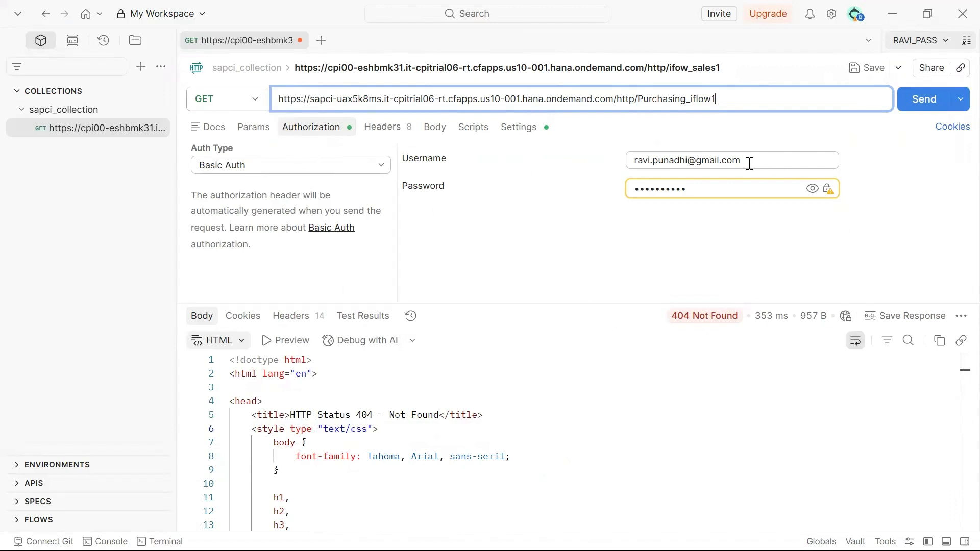
pyautogui.moveTo(749, 163); pyautogui.dragTo(580, 168)
pyautogui.press('BackSpace')
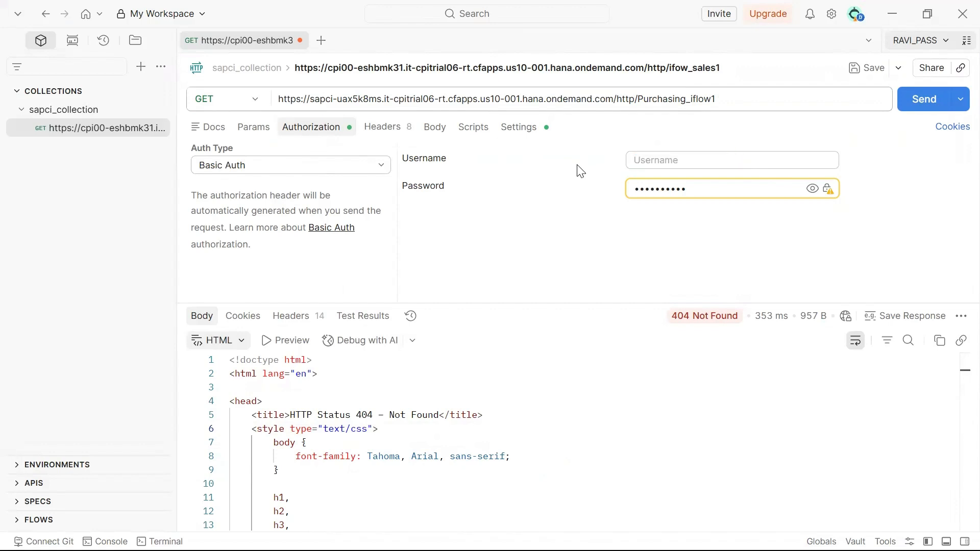
pyautogui.click(919, 104)
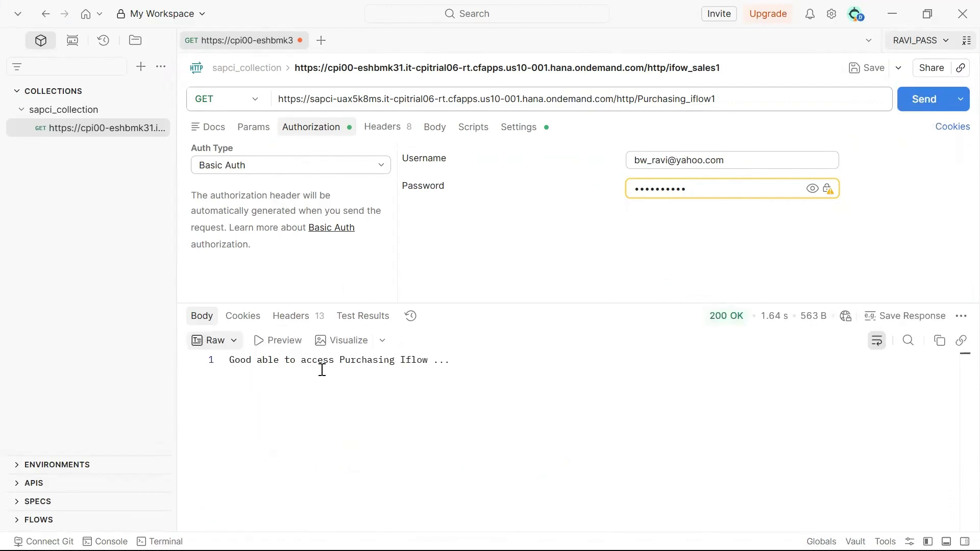
# Check the 200 OK response message, then switch back to the PowerPoint slides
pyautogui.moveTo(449, 360); pyautogui.dragTo(229, 361)
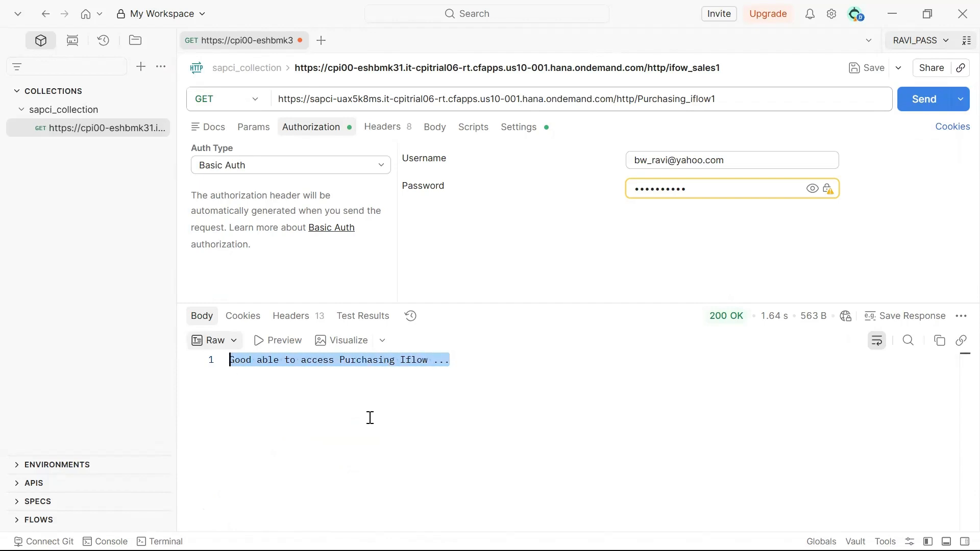
pyautogui.click(357, 414)
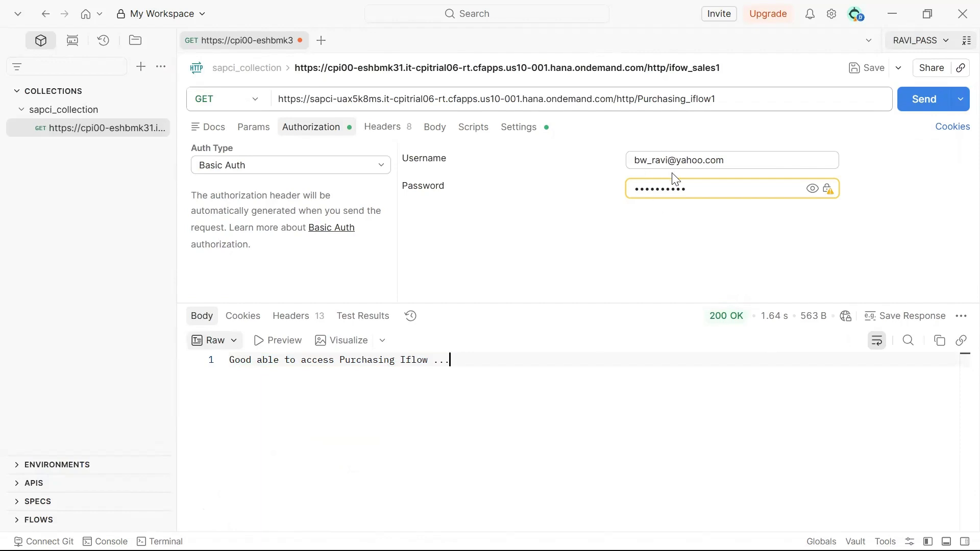
pyautogui.hotkey('alt', 'Tab')
pyautogui.hotkey('alt', 'Tab')
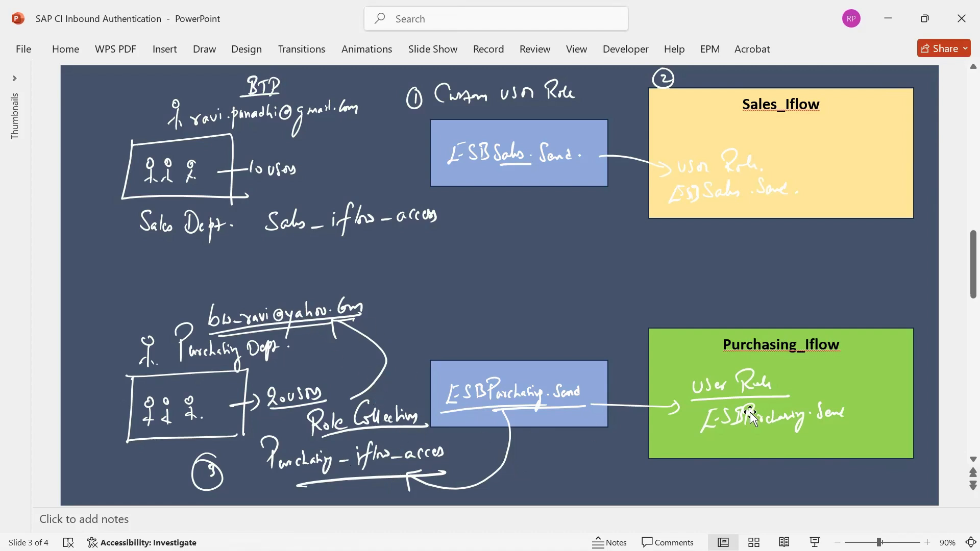
# Switch from the PowerPoint slides through Postman to the Integration Suite browser window
pyautogui.hotkey('alt', 'Tab')
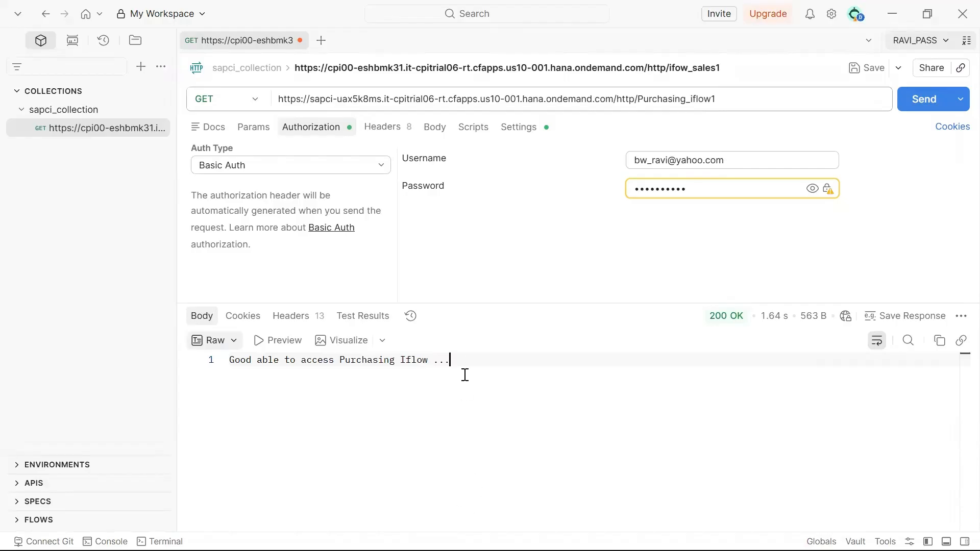
pyautogui.hotkey('alt', 'Tab')
pyautogui.hotkey('alt', 'Tab')
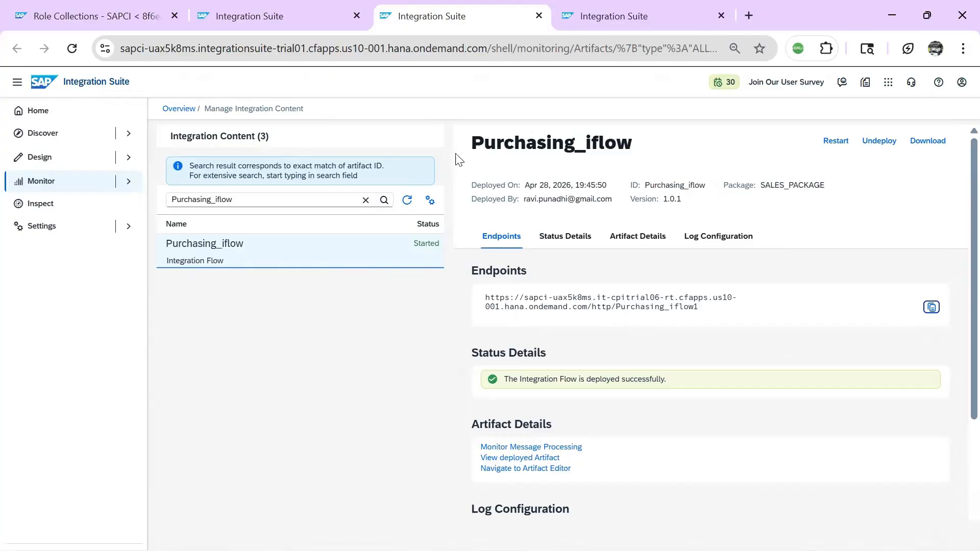
# Add integration flow Sales_flow to SALES_PACKAGE, reusing its name as description, and open it in the editor
pyautogui.click(340, 14)
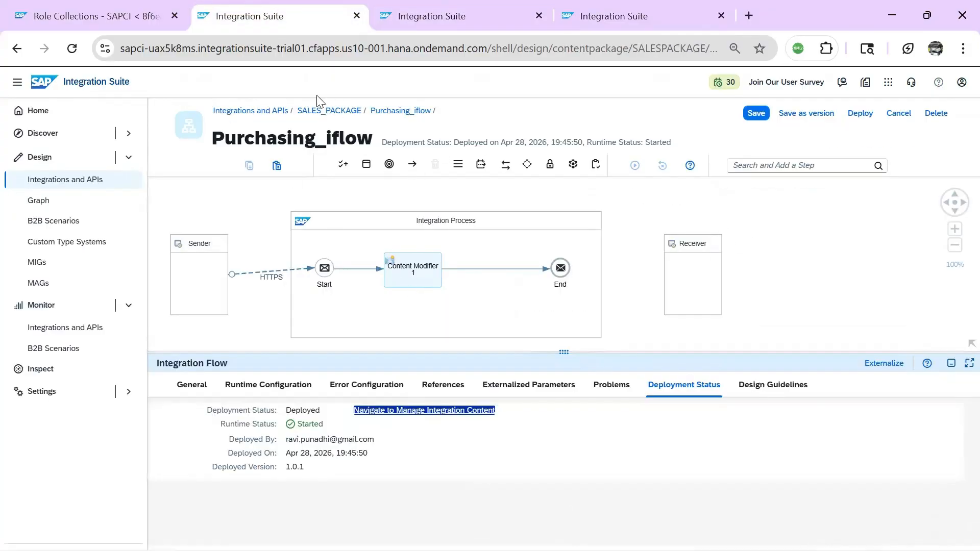
pyautogui.click(330, 111)
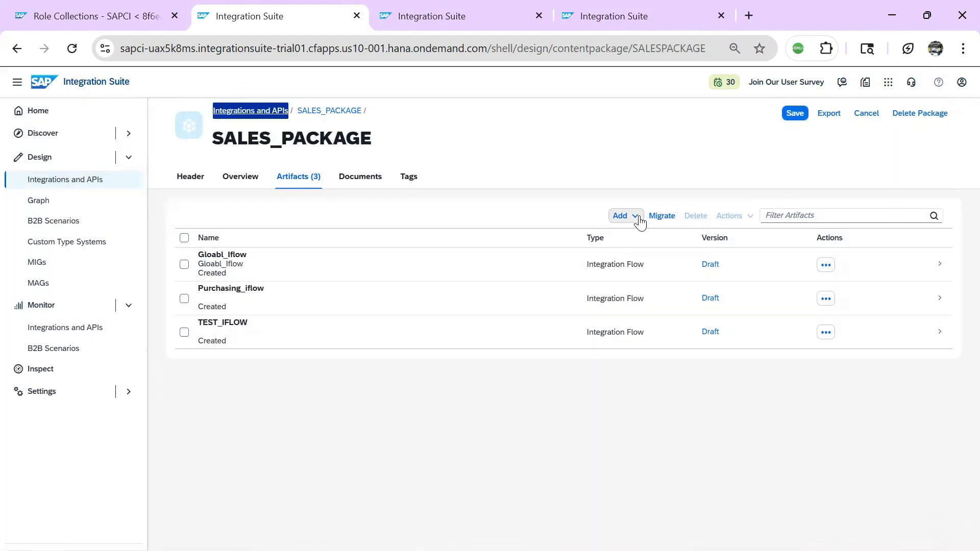
pyautogui.click(632, 215)
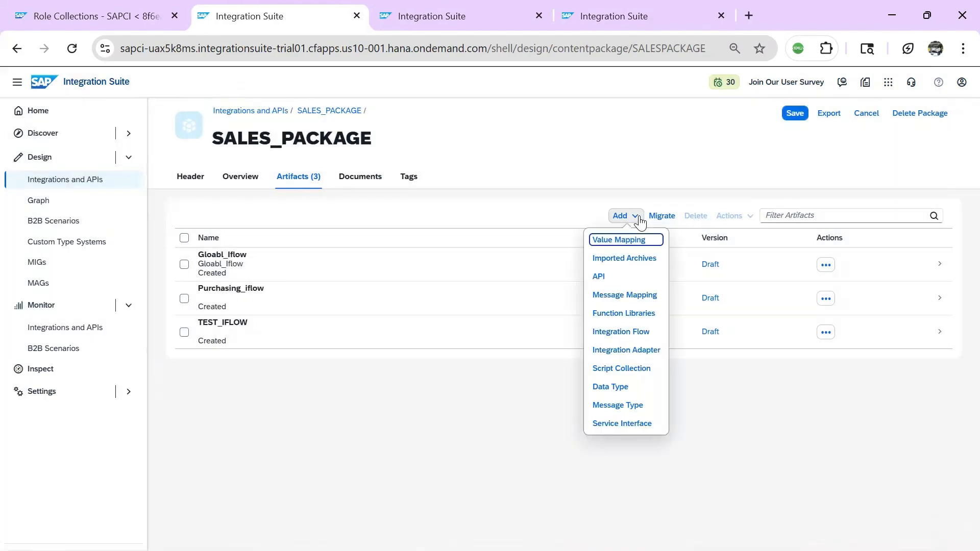
pyautogui.click(627, 336)
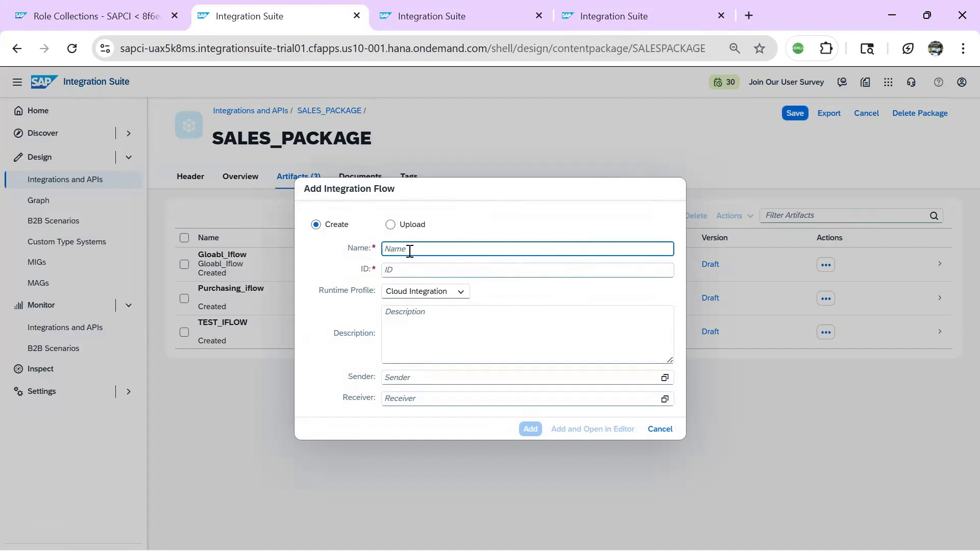
pyautogui.write('Sales_flow')
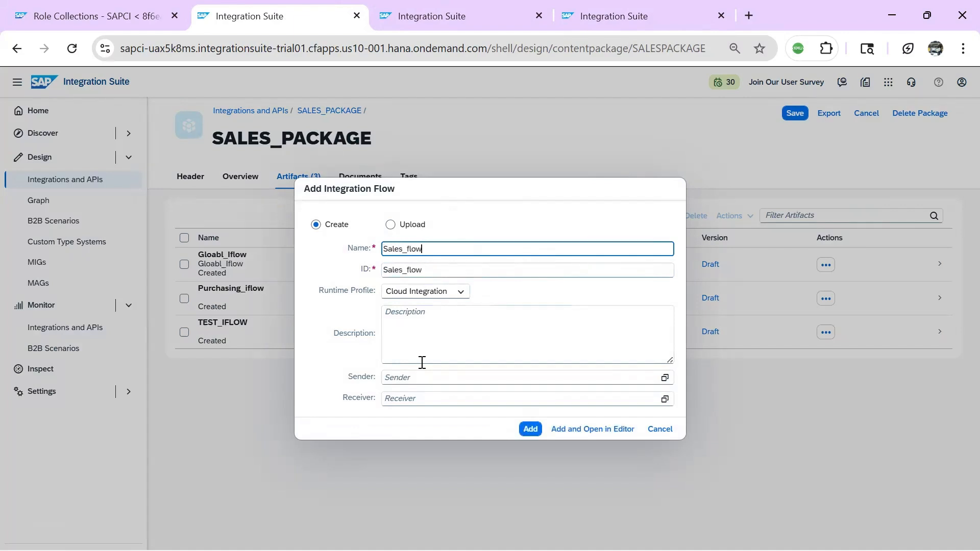
pyautogui.click(432, 324)
pyautogui.doubleClick(427, 270)
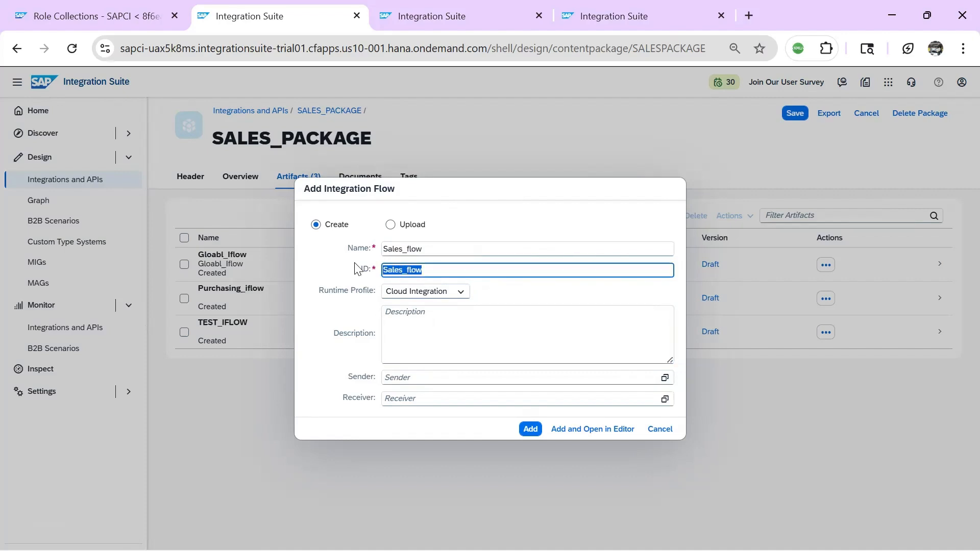
pyautogui.hotkey('ctrl', 'c')
pyautogui.click(409, 313)
pyautogui.hotkey('ctrl', 'v')
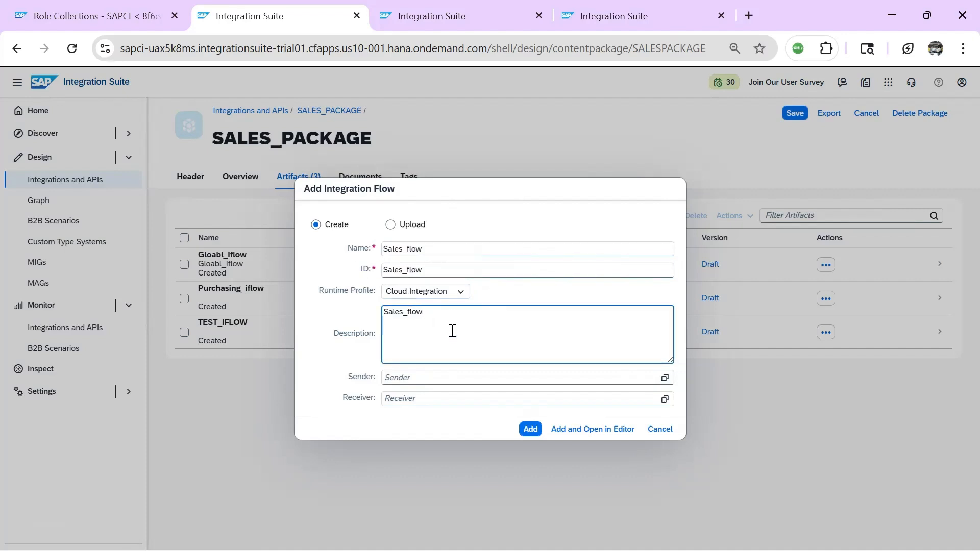
pyautogui.click(576, 430)
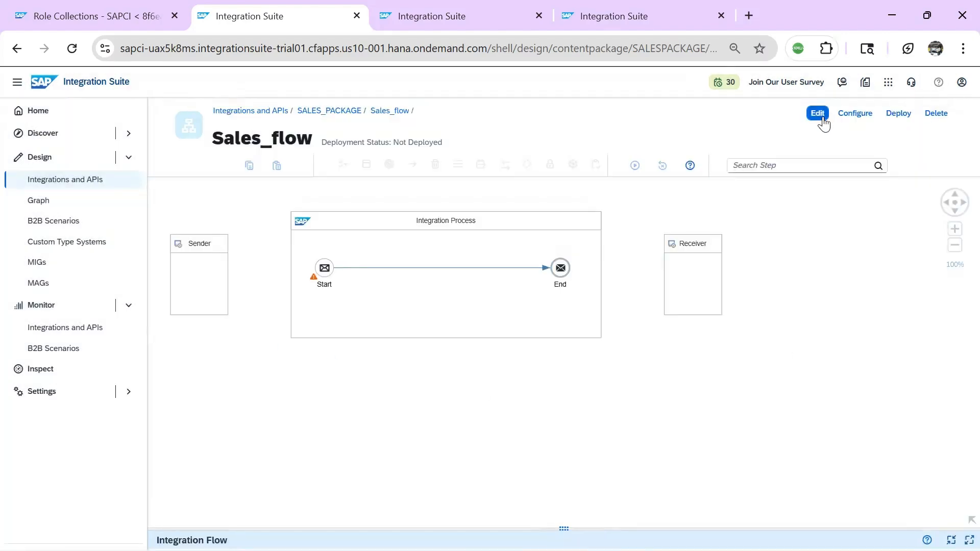
# In edit mode, connect the Sender to the Start event with an HTTPS adapter
pyautogui.click(818, 113)
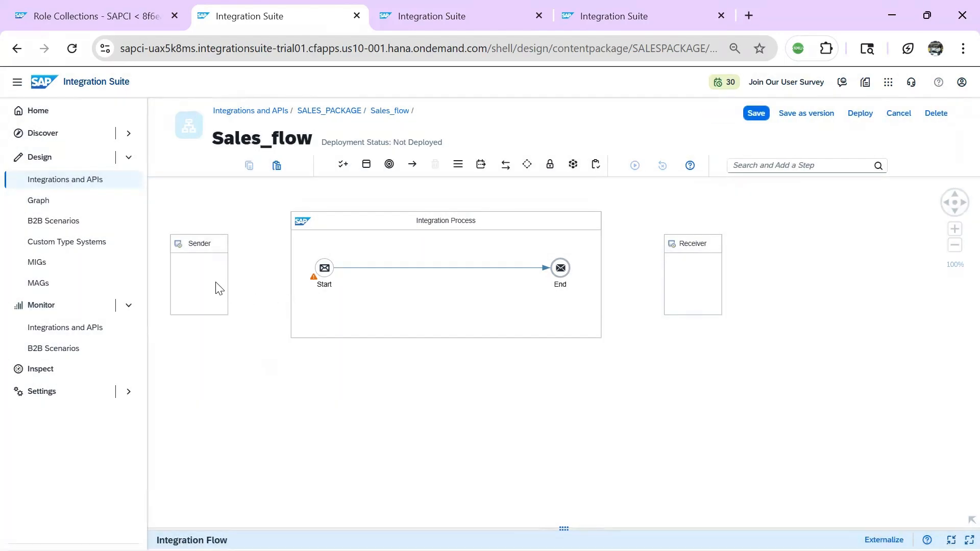
pyautogui.click(218, 285)
pyautogui.moveTo(238, 277); pyautogui.dragTo(322, 268)
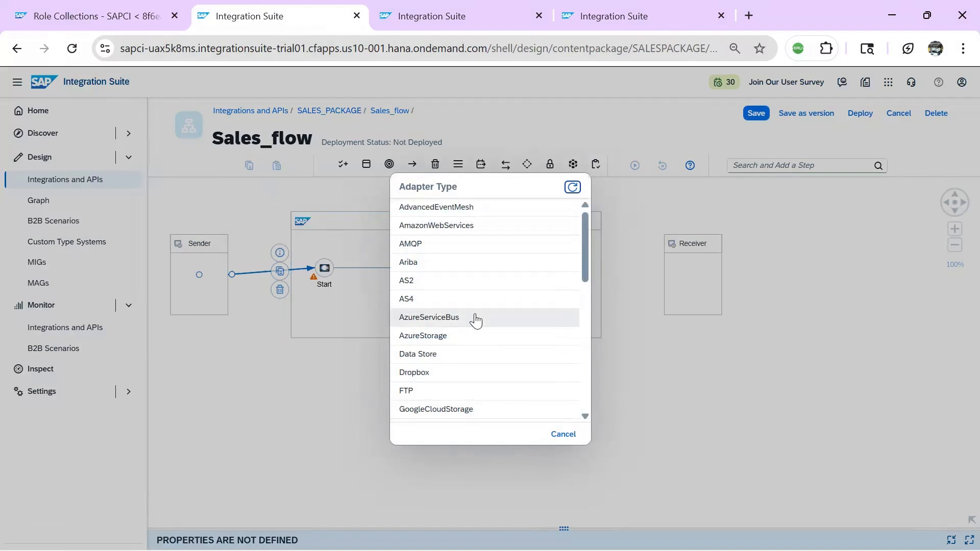
pyautogui.scroll(-3, 456, 332)
pyautogui.click(440, 375)
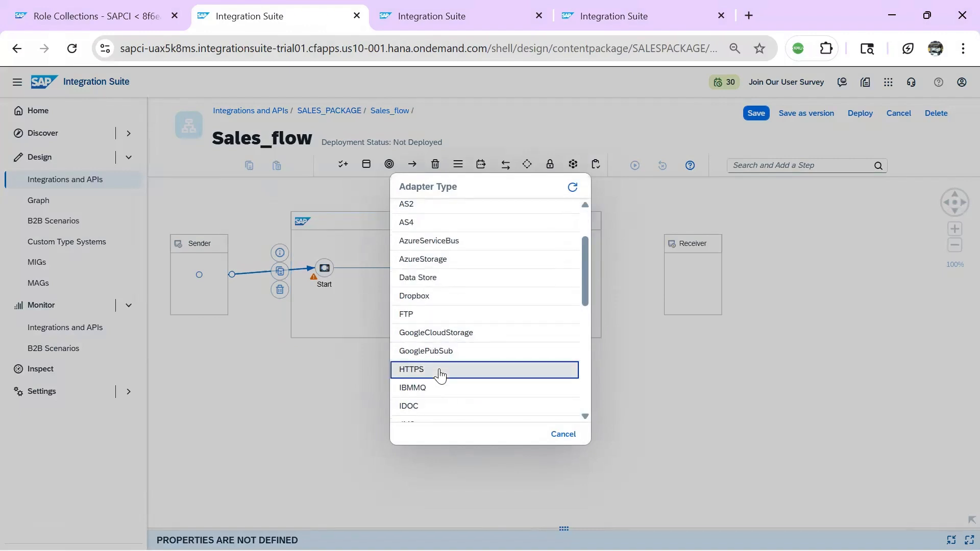
pyautogui.moveTo(331, 530); pyautogui.dragTo(362, 356)
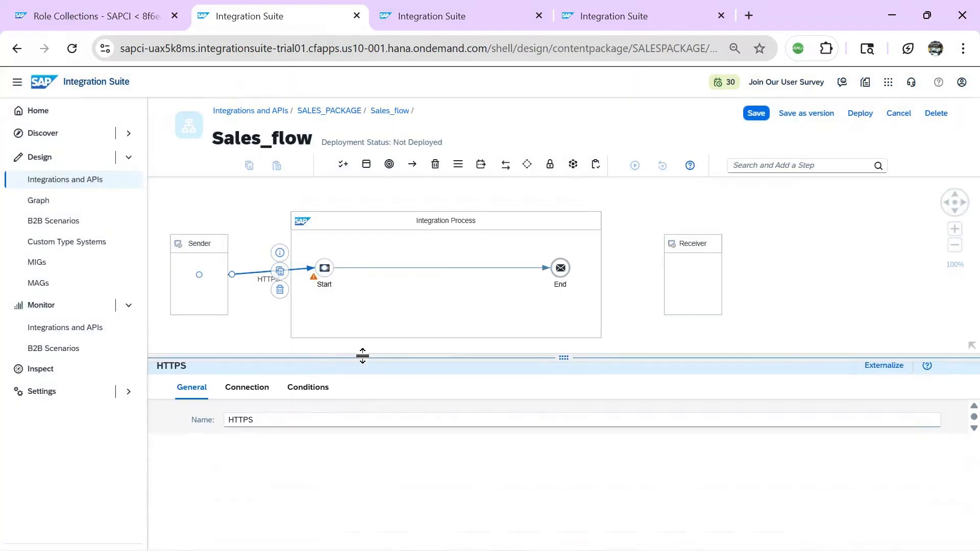
# Set address /Sales_iflow1, require user role ESBSales.send, and turn off CSRF protection
pyautogui.click(247, 387)
pyautogui.click(320, 442)
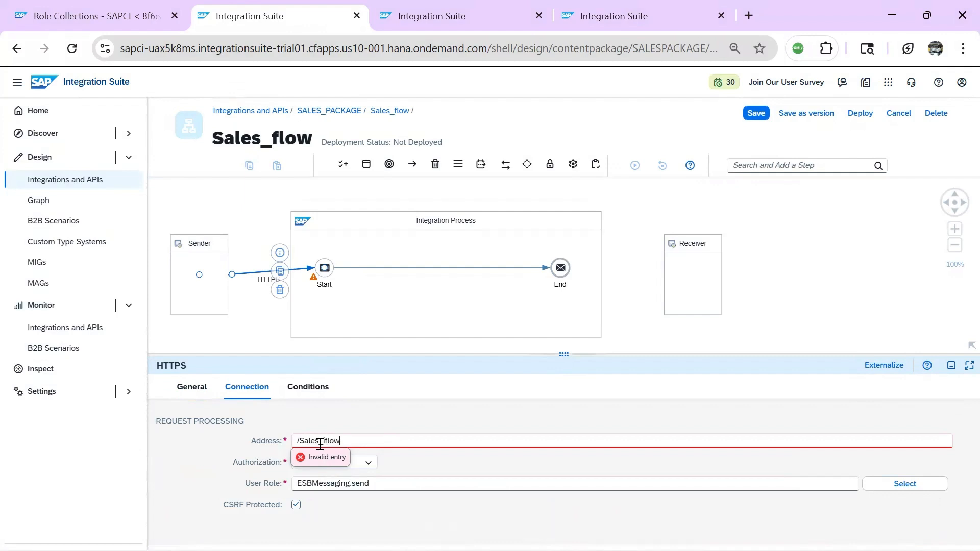
pyautogui.click(422, 476)
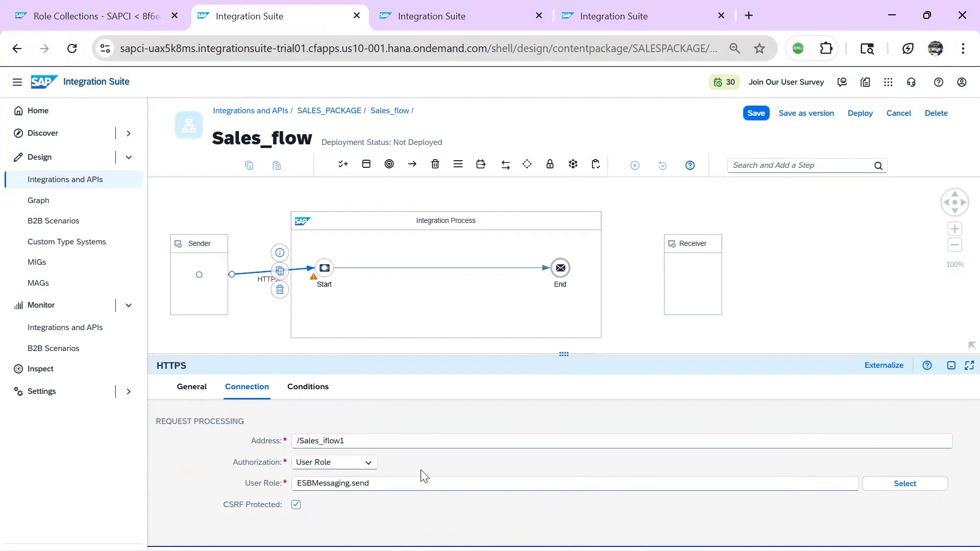
pyautogui.click(903, 483)
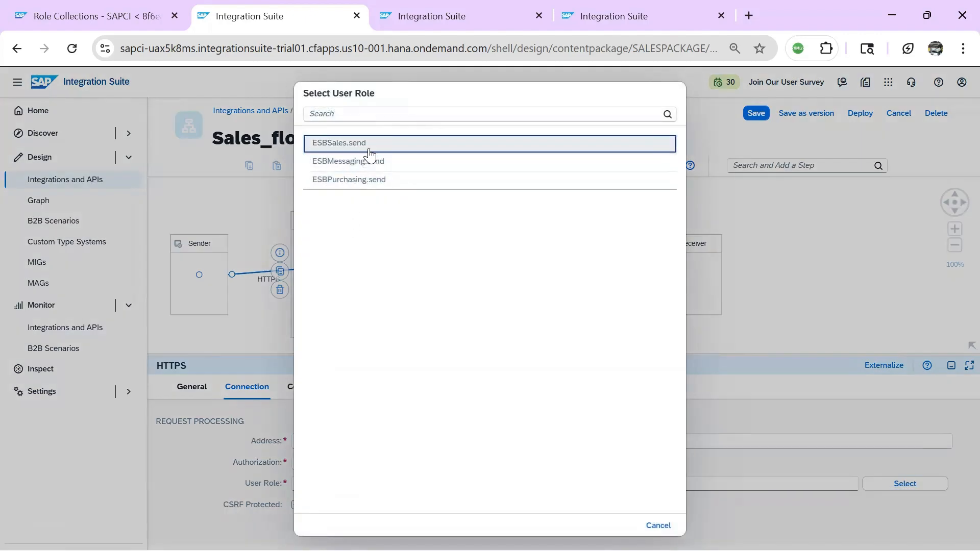
pyautogui.click(339, 145)
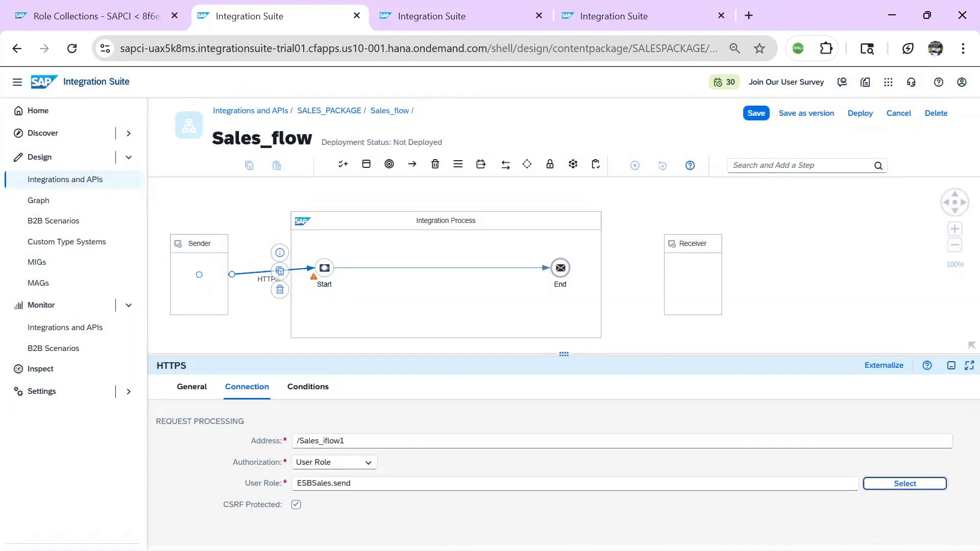
pyautogui.click(296, 505)
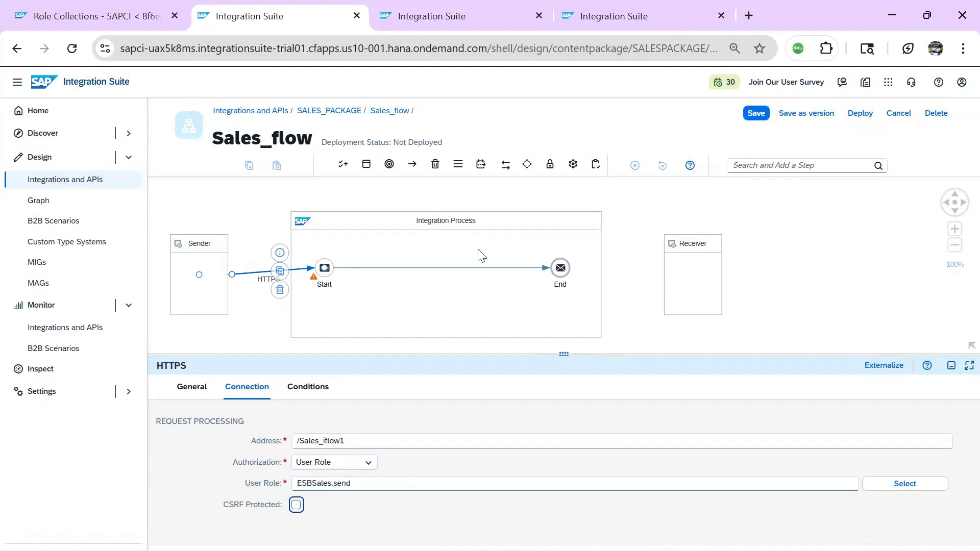
pyautogui.click(442, 269)
pyautogui.click(454, 243)
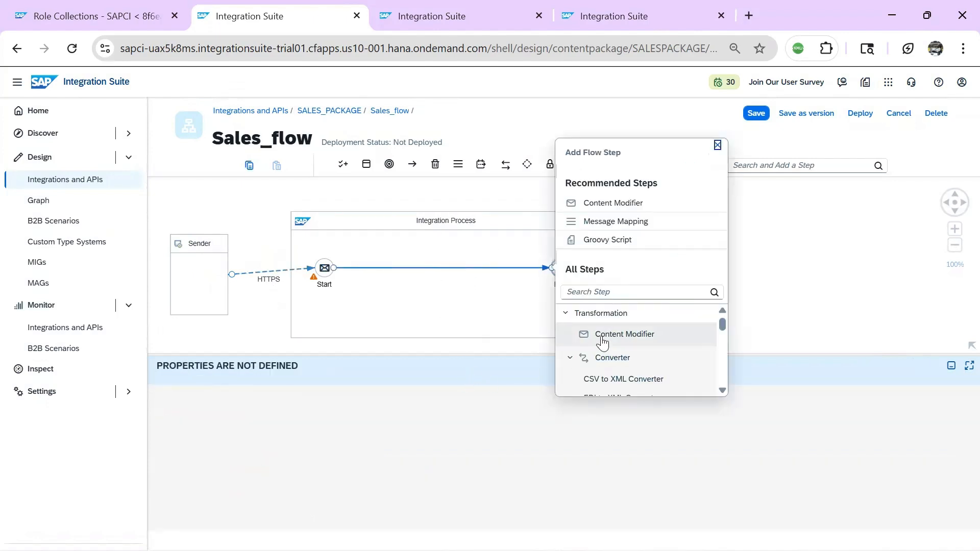
# Insert a Content Modifier with a response body text and save Sales_flow
pyautogui.click(602, 337)
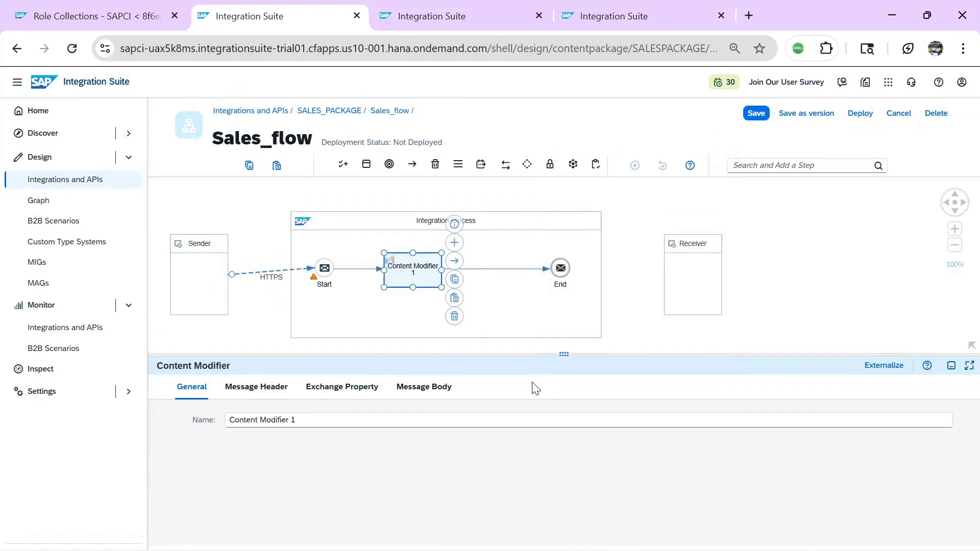
pyautogui.click(423, 387)
pyautogui.click(330, 453)
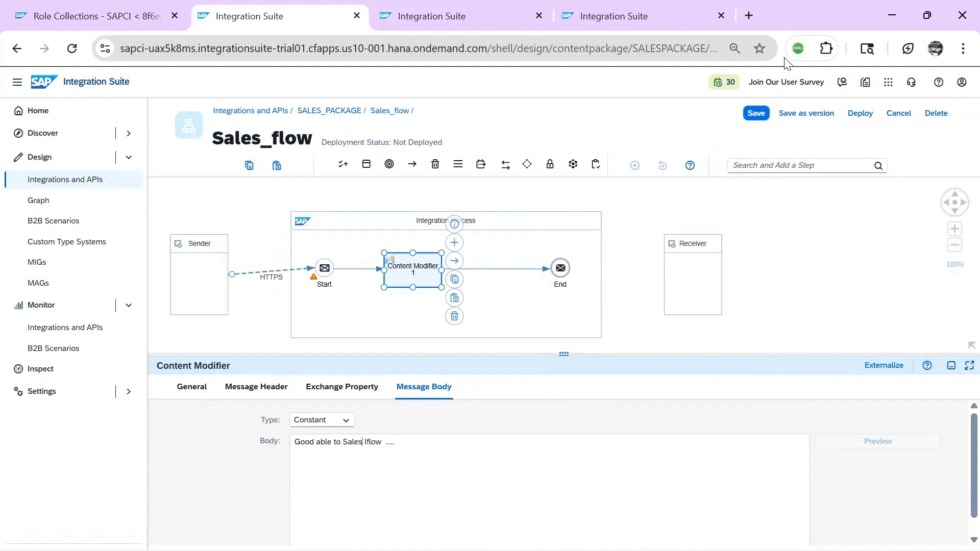
pyautogui.click(757, 113)
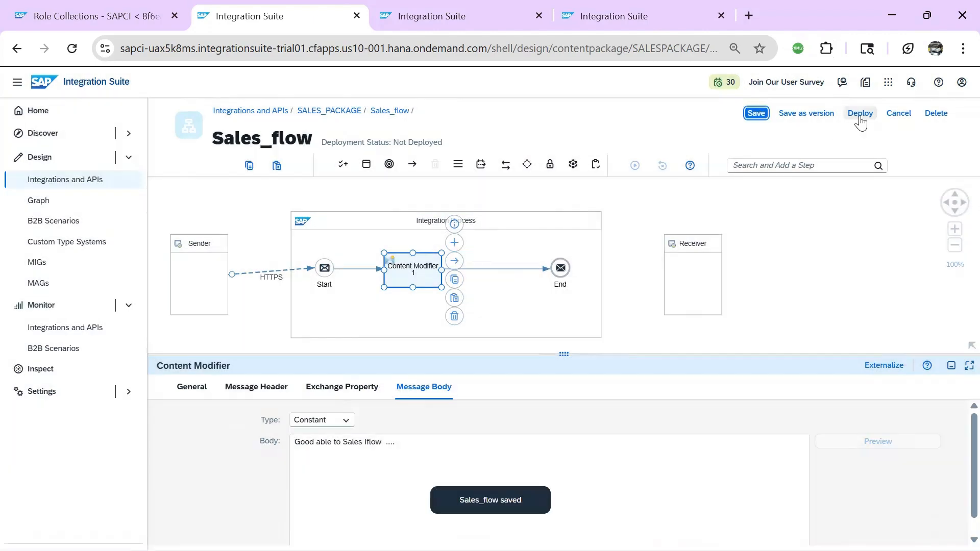
# Deploy Sales_flow to Cloud Integration and check its deployment status
pyautogui.click(861, 114)
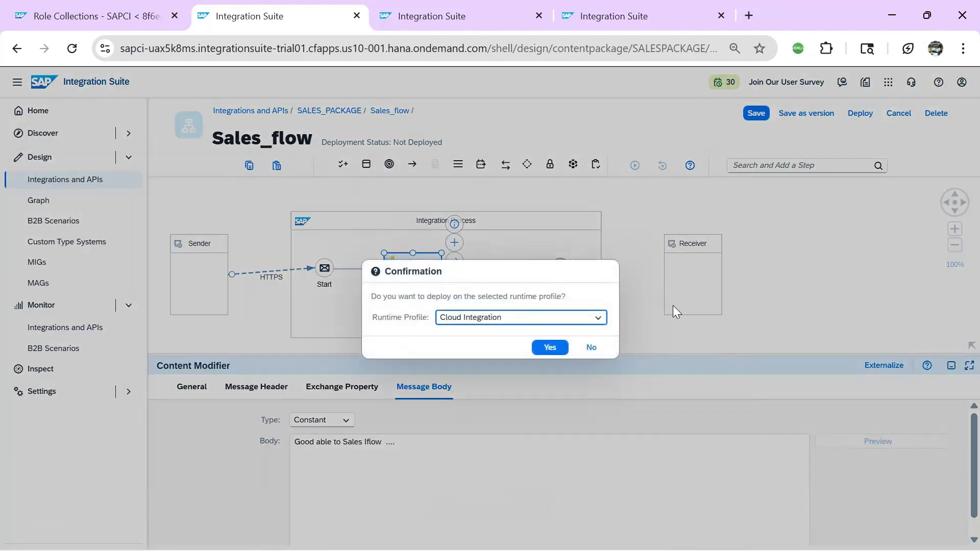
pyautogui.click(550, 347)
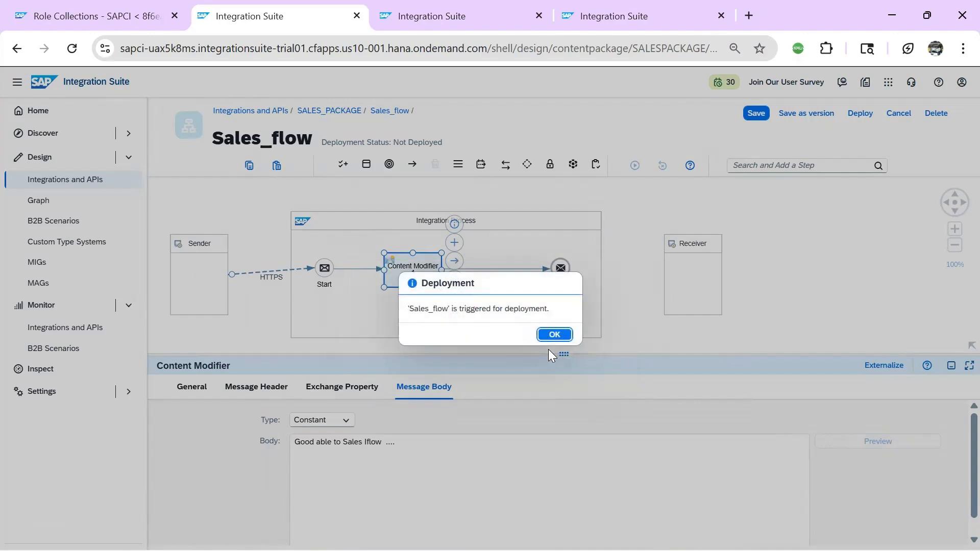
pyautogui.click(555, 333)
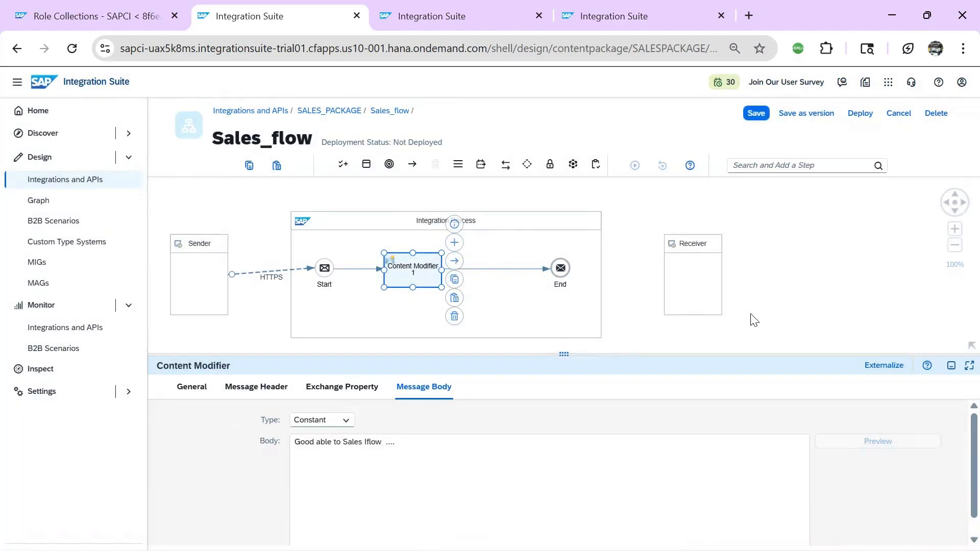
pyautogui.click(671, 392)
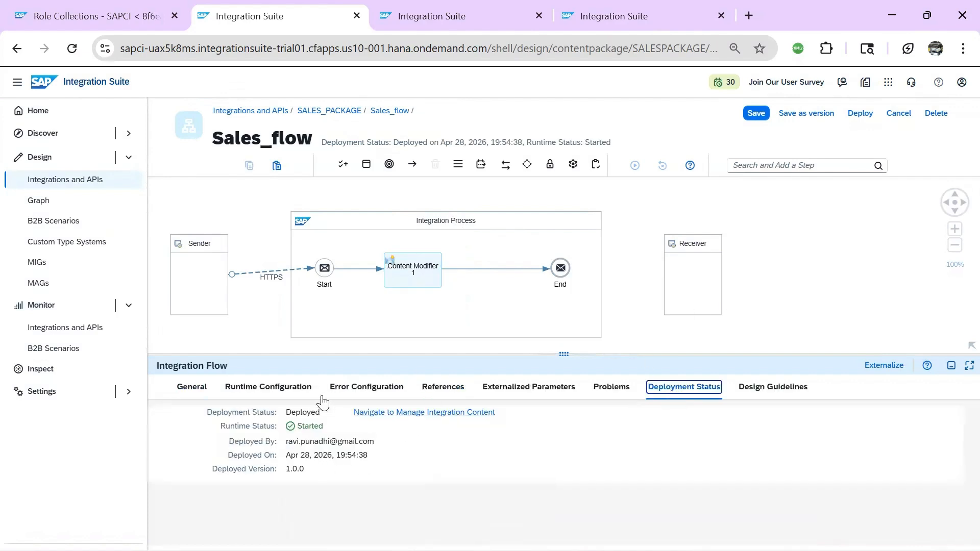
# Verify the HTTPS sender's /Sales_iflow1 address, then return to the role collections list
pyautogui.click(263, 273)
pyautogui.click(247, 386)
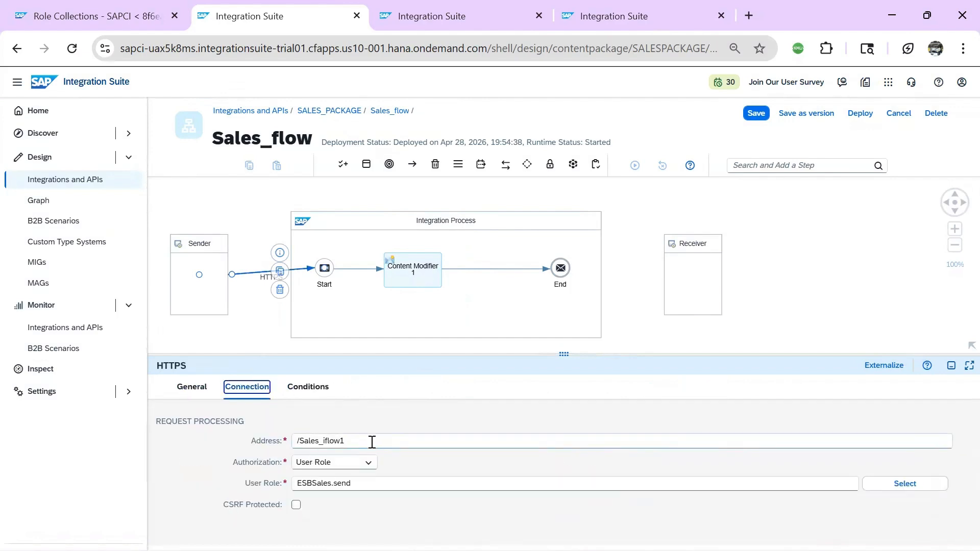
pyautogui.click(357, 442)
pyautogui.click(79, 14)
pyautogui.click(932, 137)
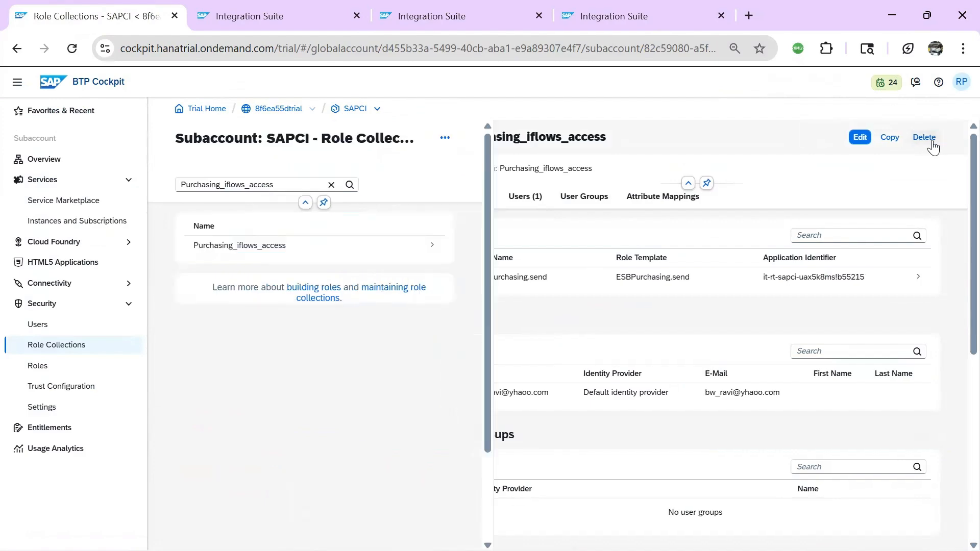
# Try creating a Sales_iflow_access role collection and cancel because the name already exists
pyautogui.click(332, 185)
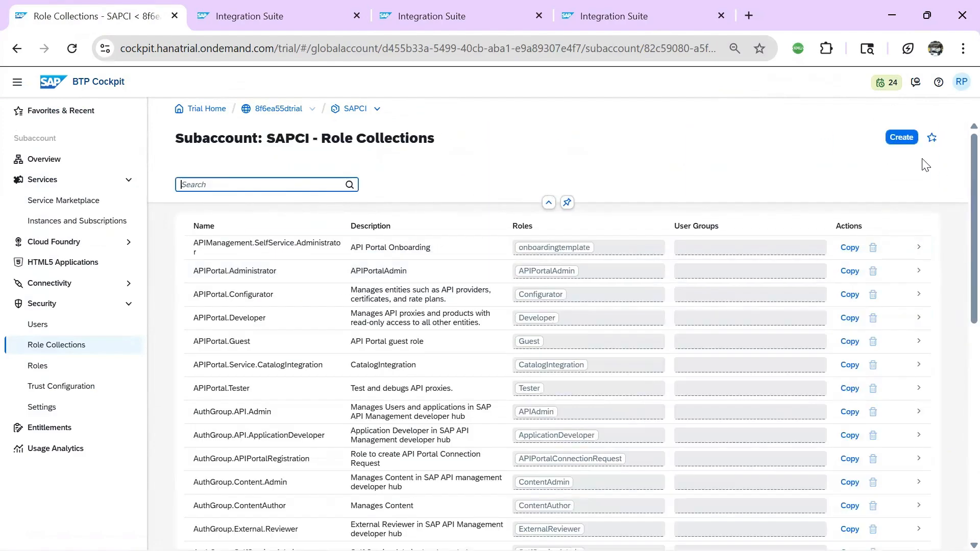
pyautogui.click(901, 137)
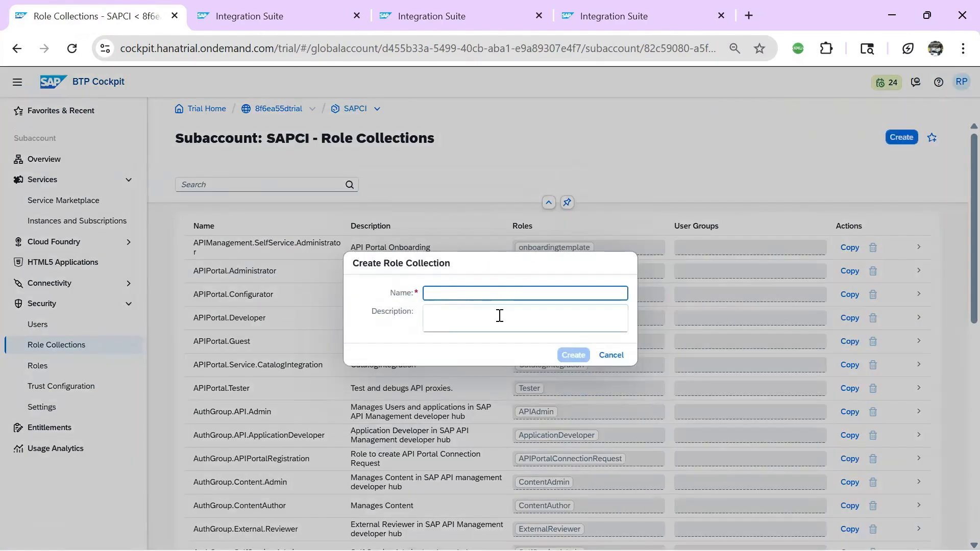
pyautogui.write('Sa')
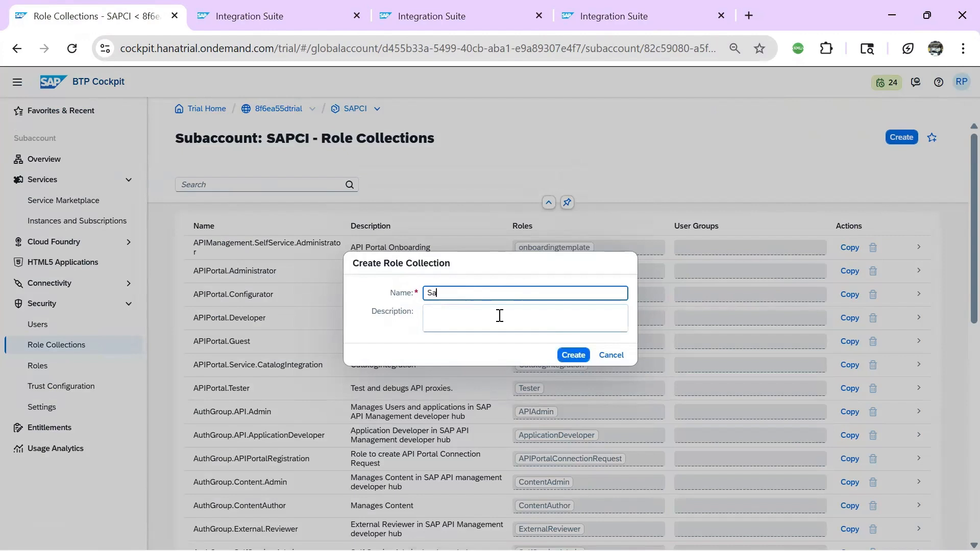
pyautogui.write('les_iflow_access')
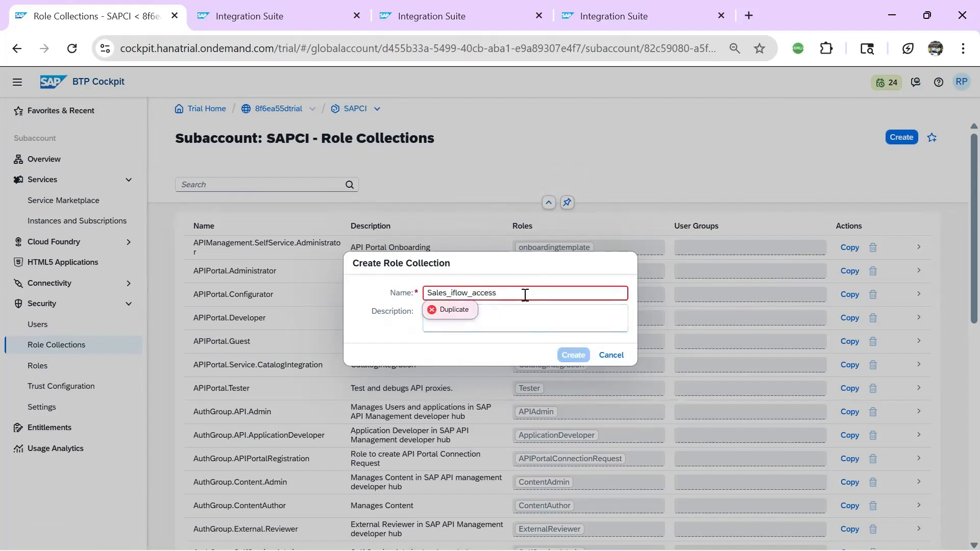
pyautogui.click(611, 355)
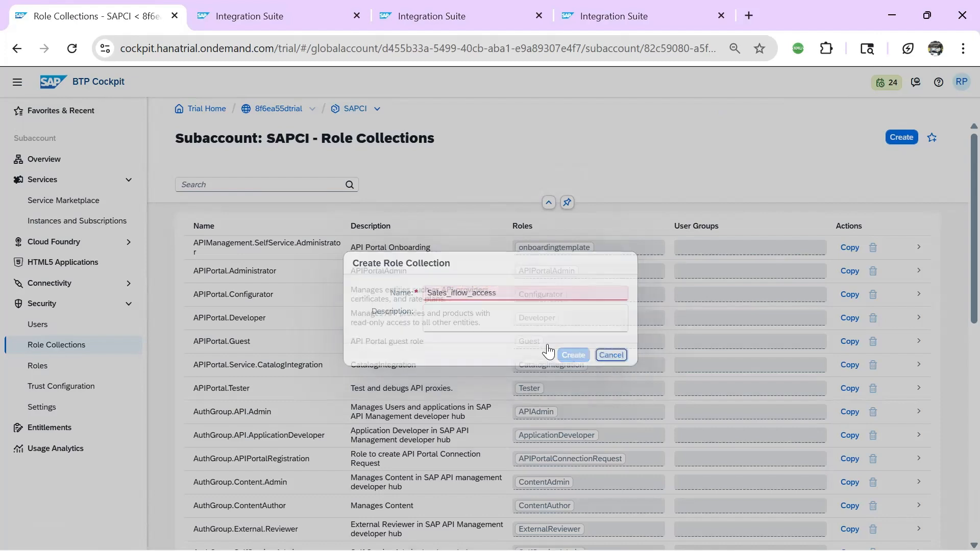
# Search 'sales' and delete the existing Sales_iflow_access role collection
pyautogui.click(208, 184)
pyautogui.write('sales')
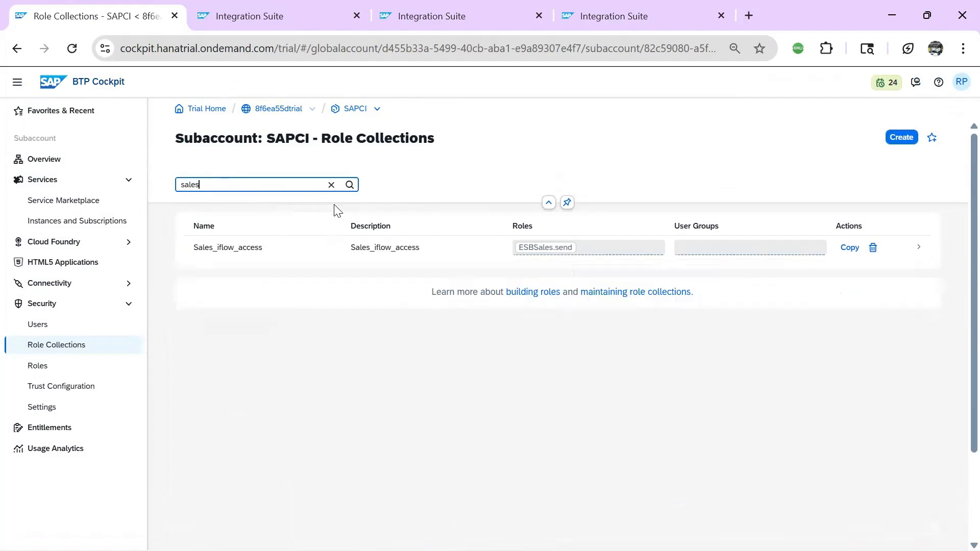
pyautogui.click(873, 248)
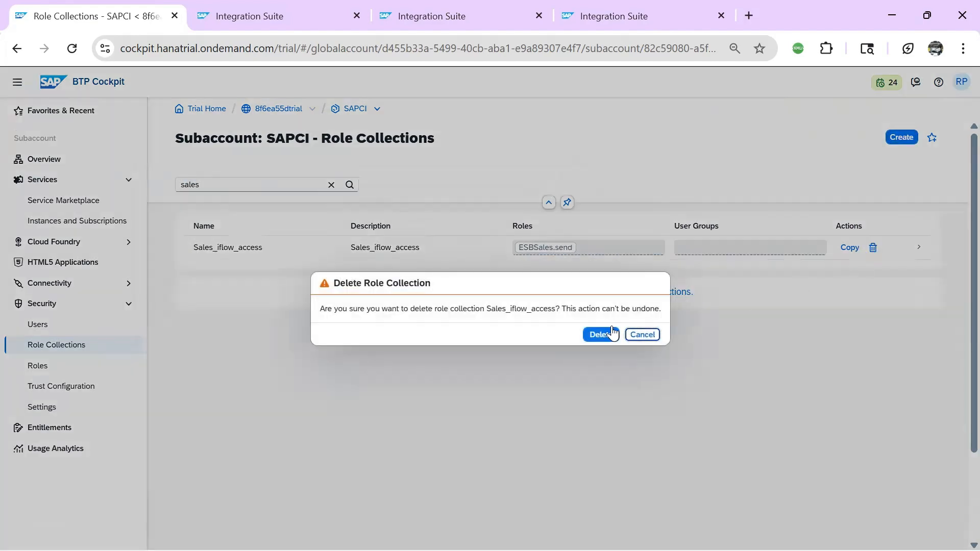
pyautogui.click(602, 334)
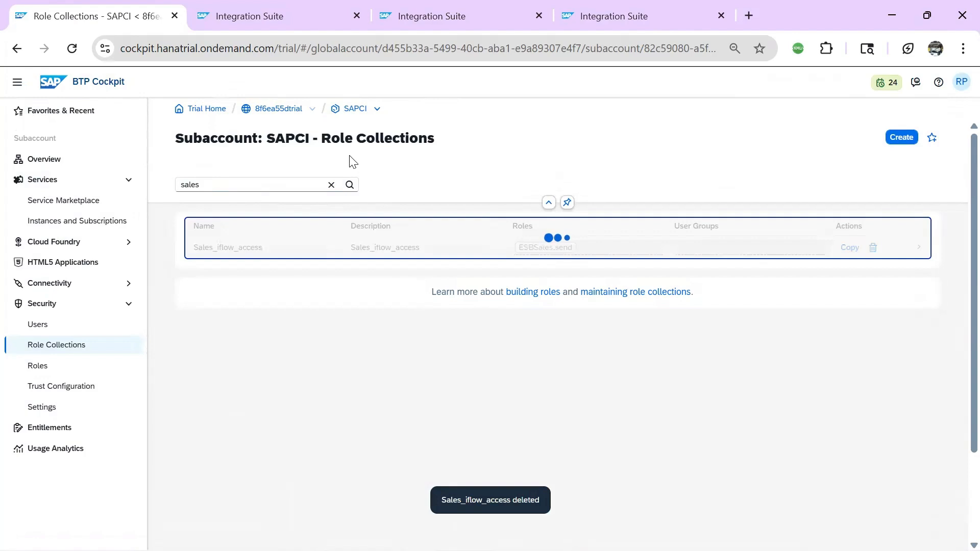
pyautogui.click(900, 138)
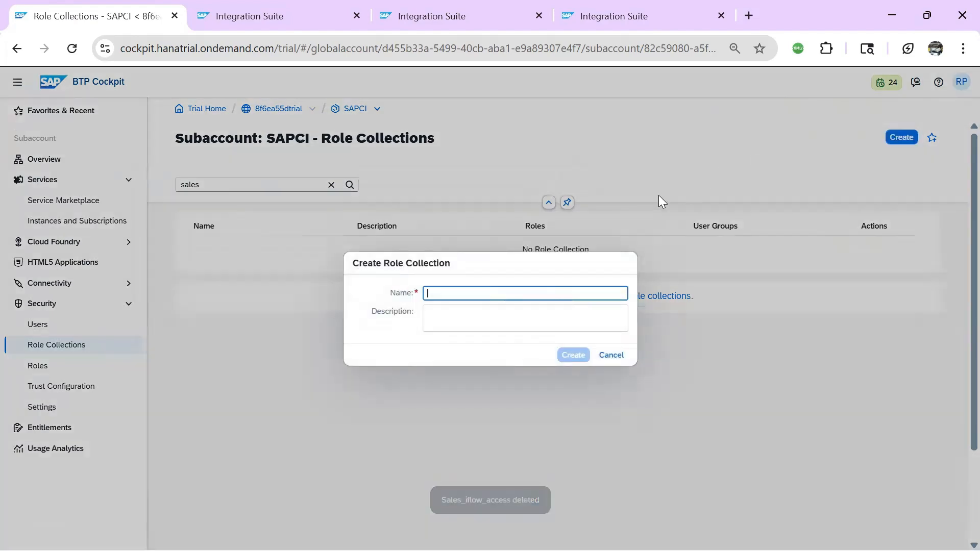
# Create role collection Sales_iflows_access with its name pasted as the description
pyautogui.write('Sales_iflows_access')
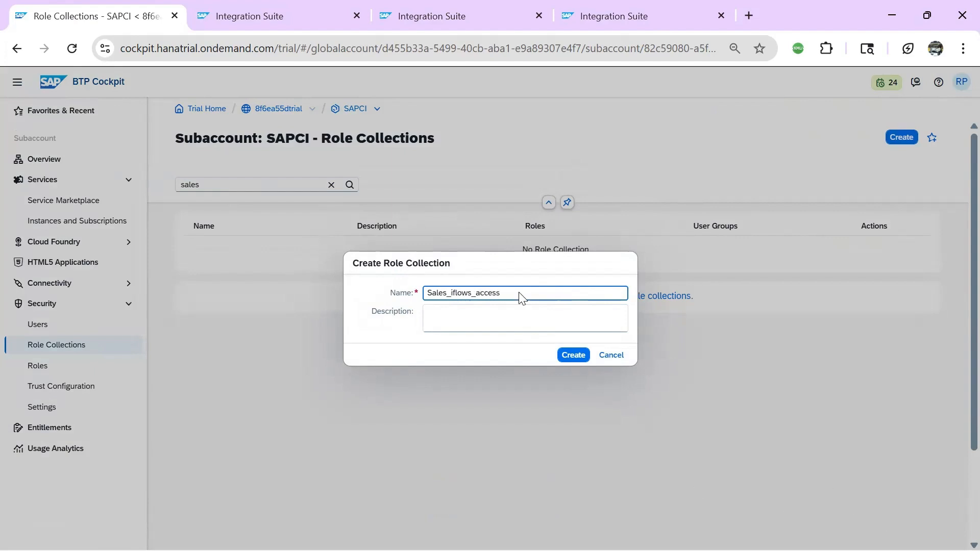
pyautogui.moveTo(519, 293); pyautogui.dragTo(297, 292)
pyautogui.hotkey('ctrl', 'c')
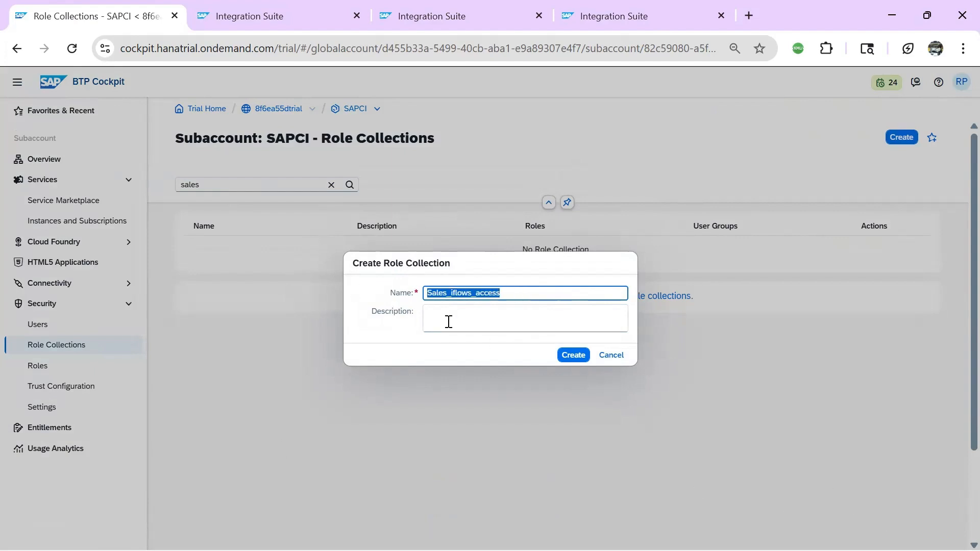
pyautogui.click(474, 308)
pyautogui.hotkey('ctrl', 'v')
pyautogui.click(573, 355)
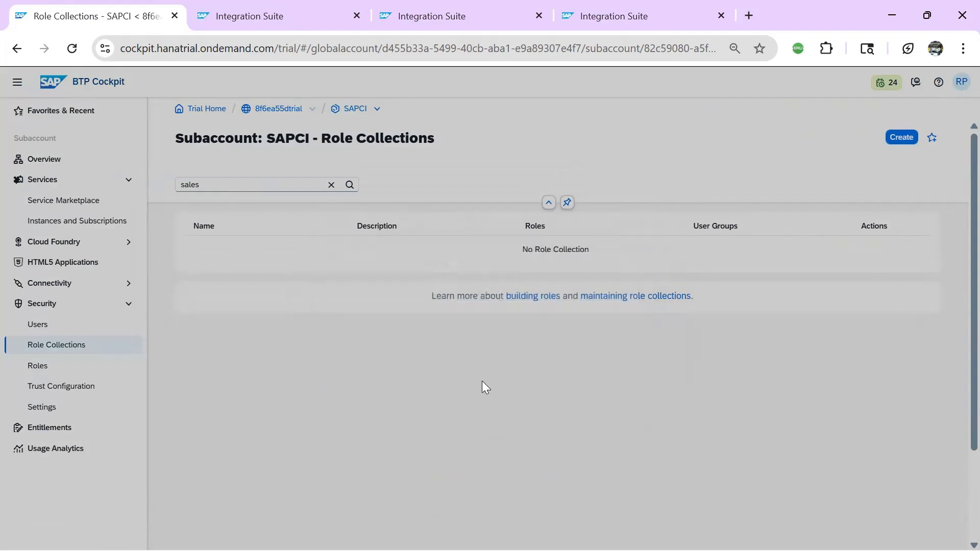
pyautogui.click(238, 184)
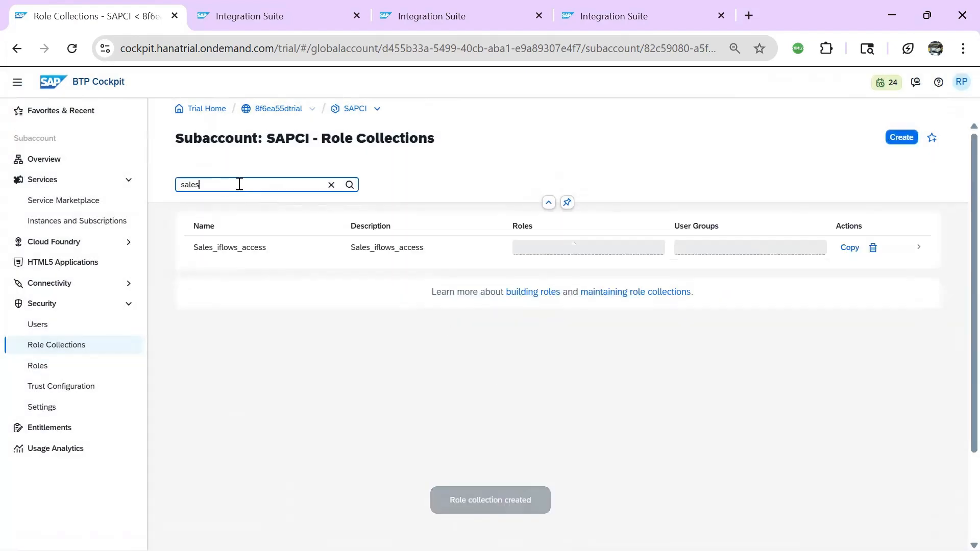
# Add the ESBSales.send role to the Sales_iflows_access role collection
pyautogui.click(238, 254)
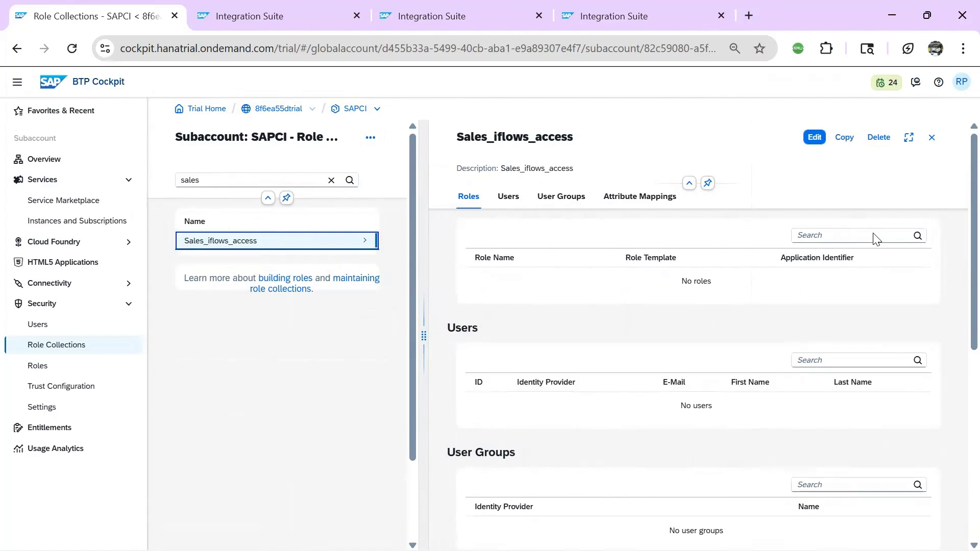
pyautogui.click(815, 137)
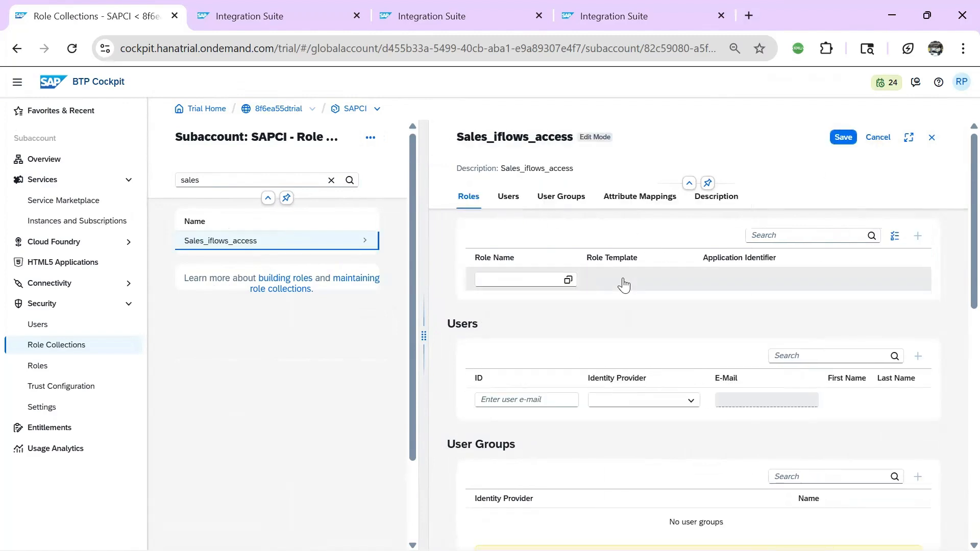
pyautogui.click(572, 282)
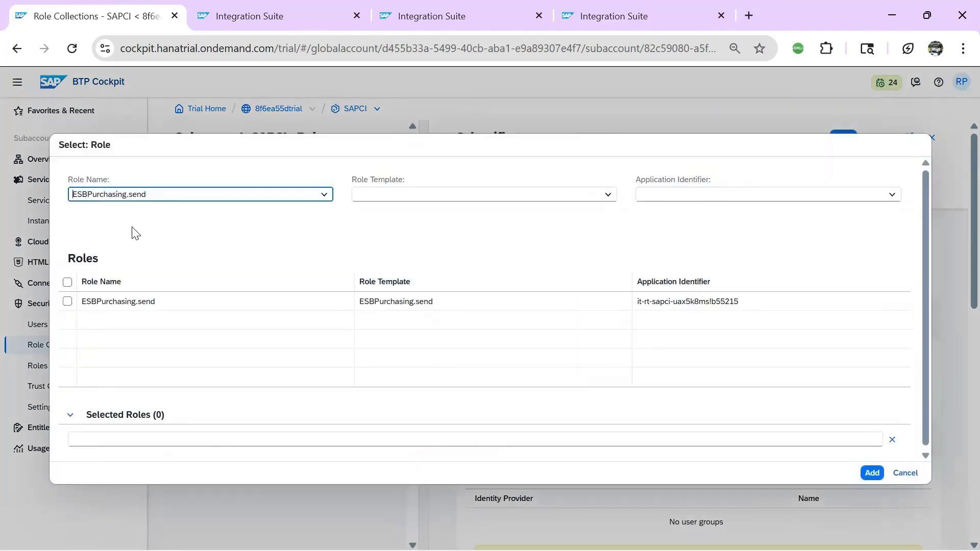
pyautogui.tripleClick(156, 194)
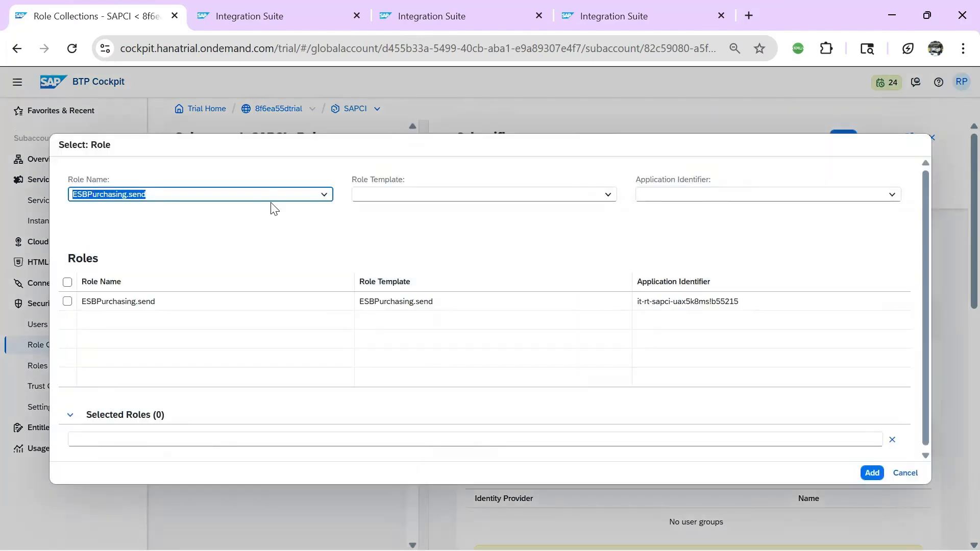
pyautogui.press('BackSpace')
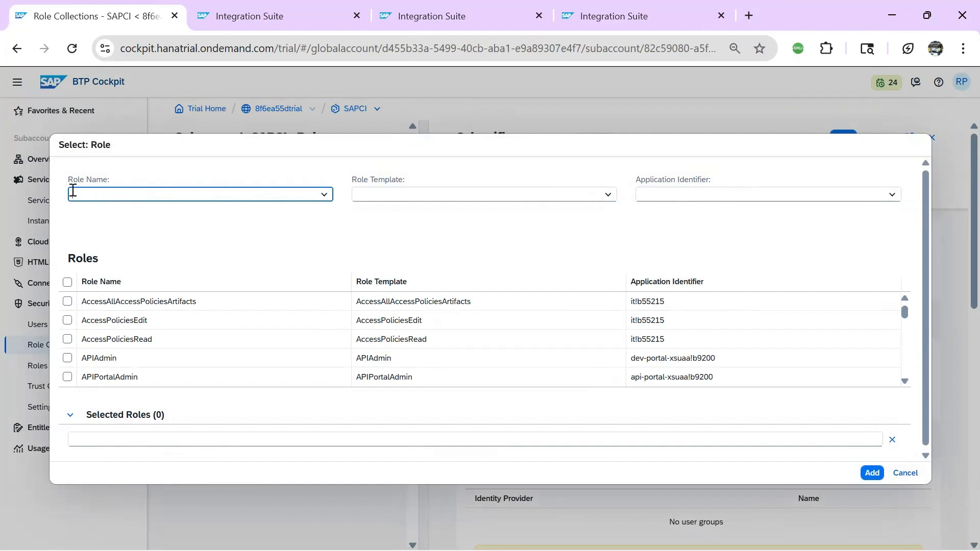
pyautogui.write('ESBPurchasing.send')
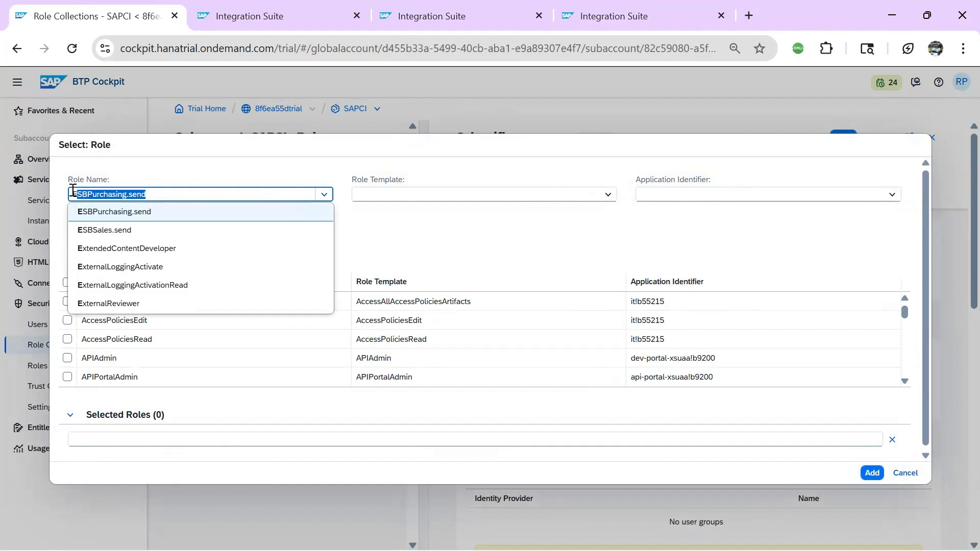
pyautogui.click(116, 231)
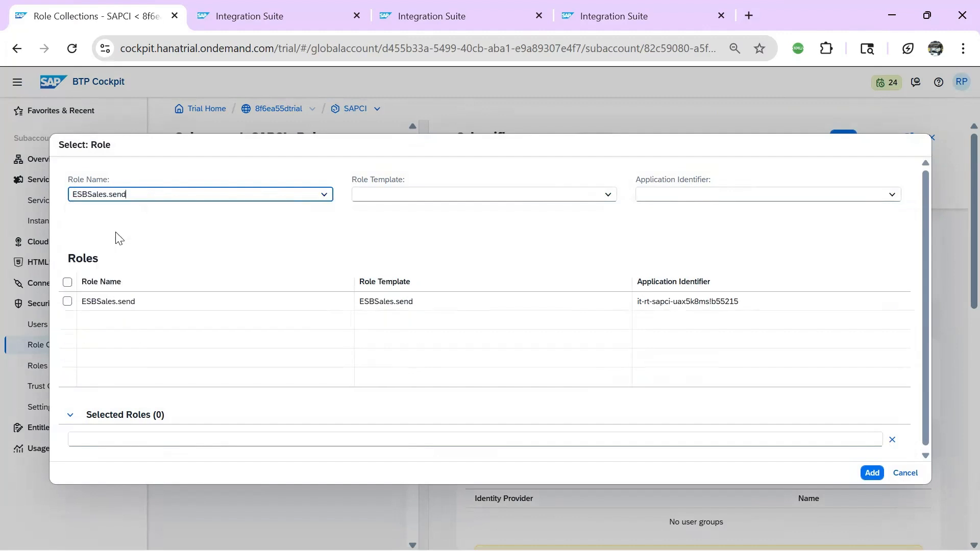
pyautogui.click(67, 301)
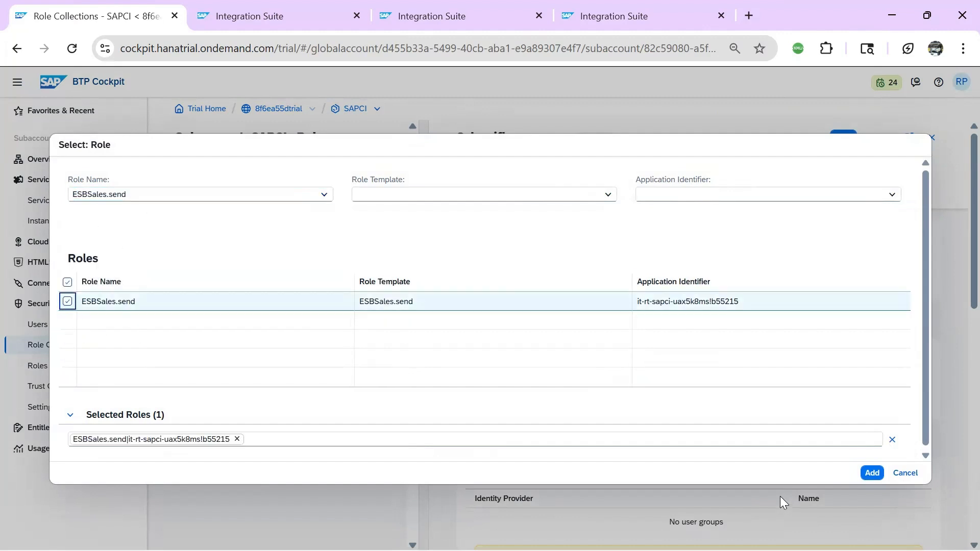
pyautogui.click(873, 473)
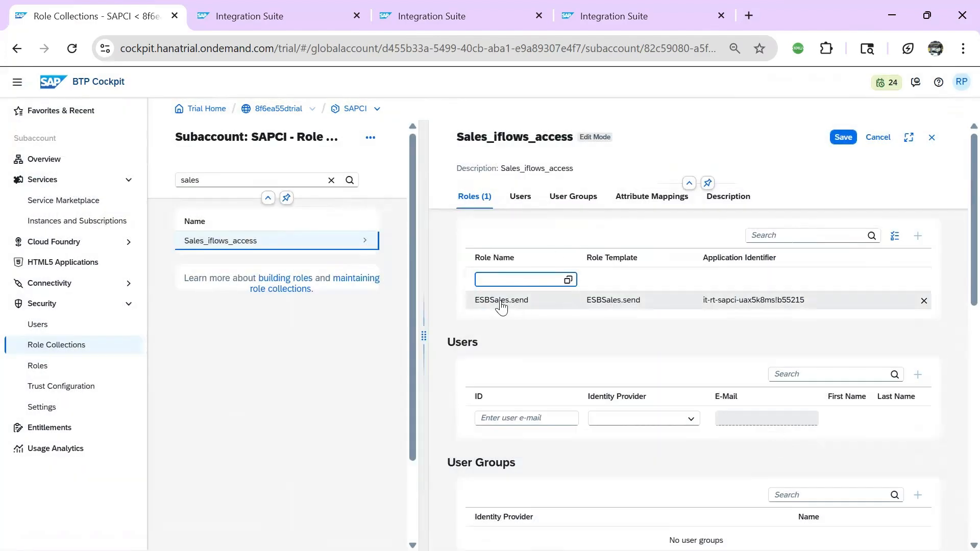
# Assign the suggested user account to the collection and save it
pyautogui.click(498, 417)
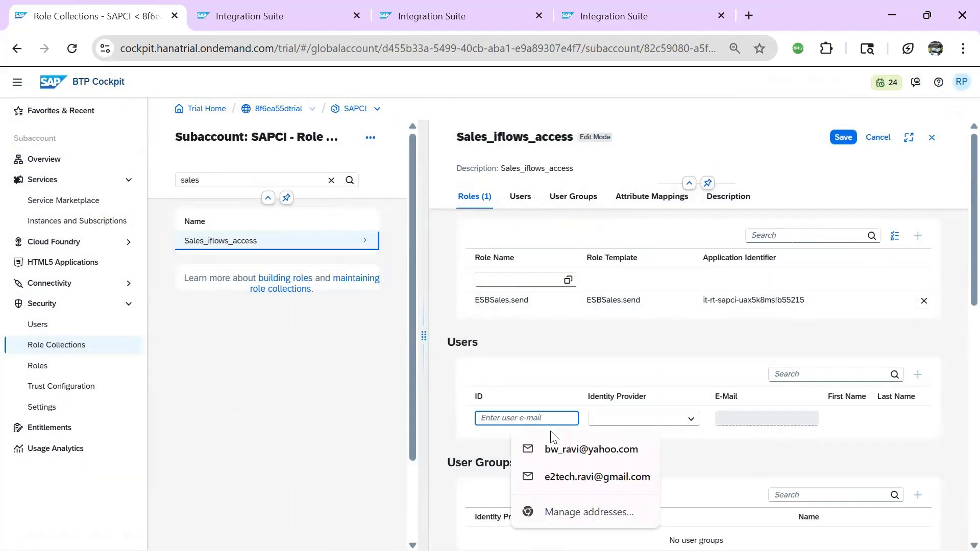
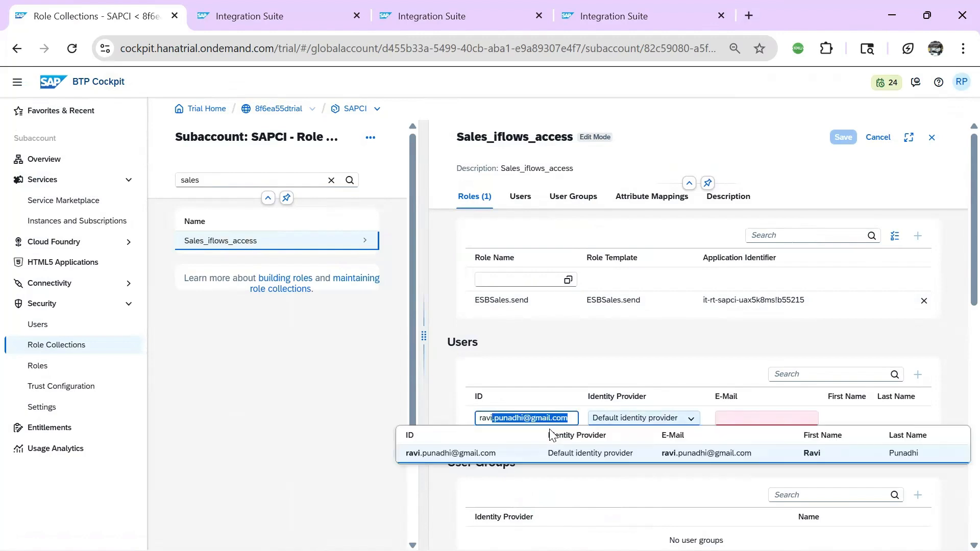
pyautogui.click(456, 454)
pyautogui.click(640, 456)
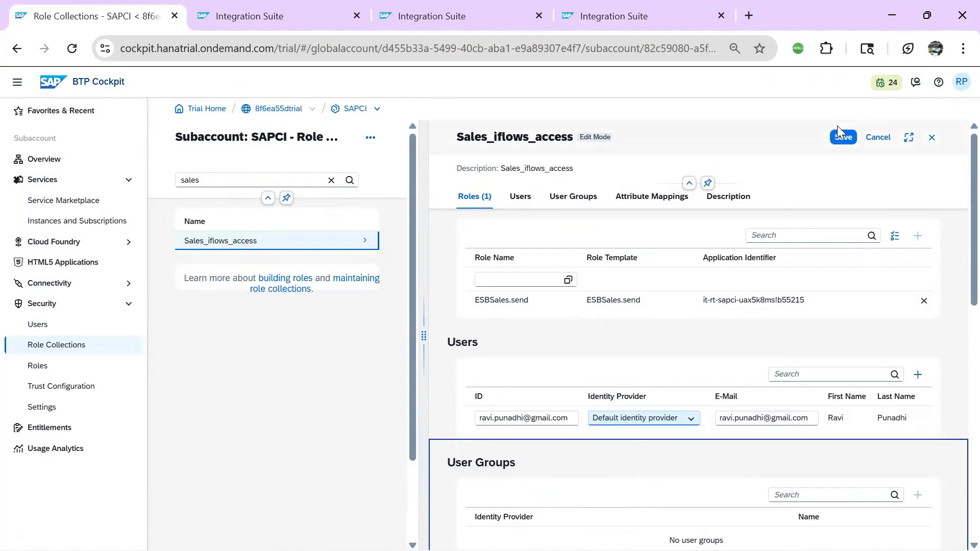
pyautogui.click(844, 137)
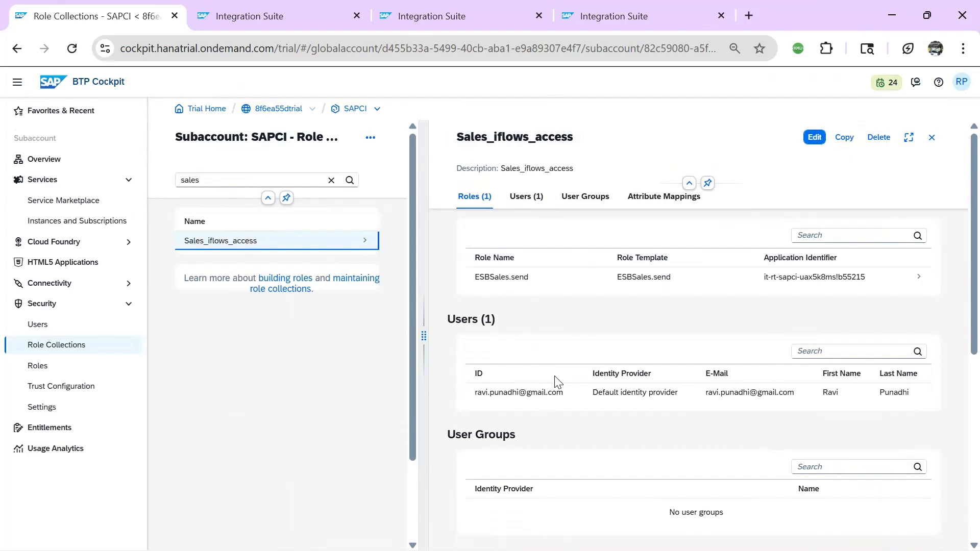
# Select the /Sales_iflow1 endpoint address in Sales_flow and switch to Postman
pyautogui.click(278, 16)
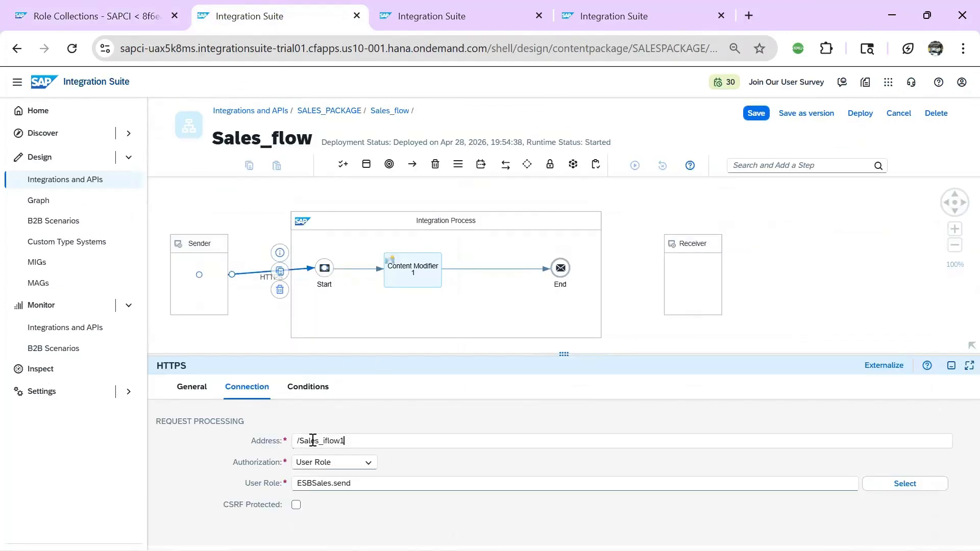
pyautogui.moveTo(348, 439); pyautogui.dragTo(263, 441)
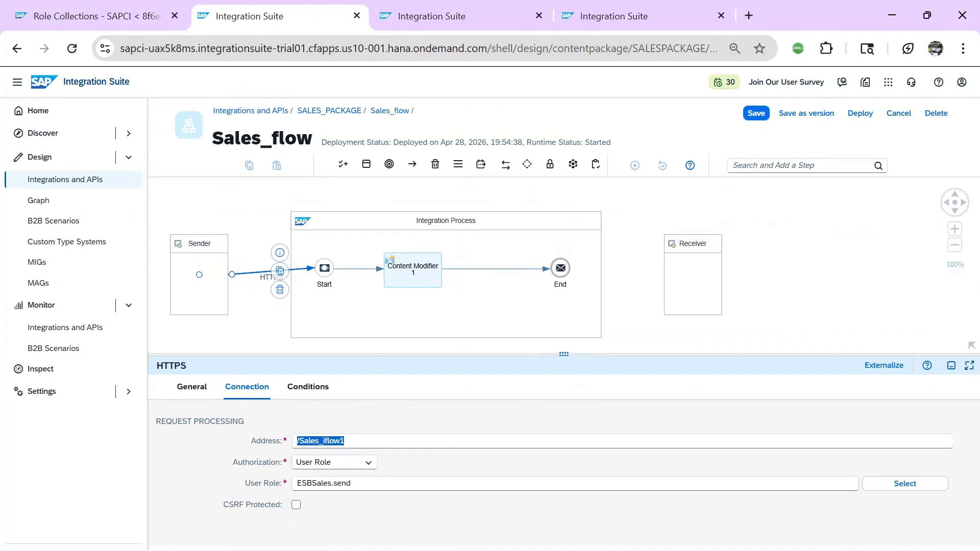
pyautogui.hotkey('alt', 'Tab')
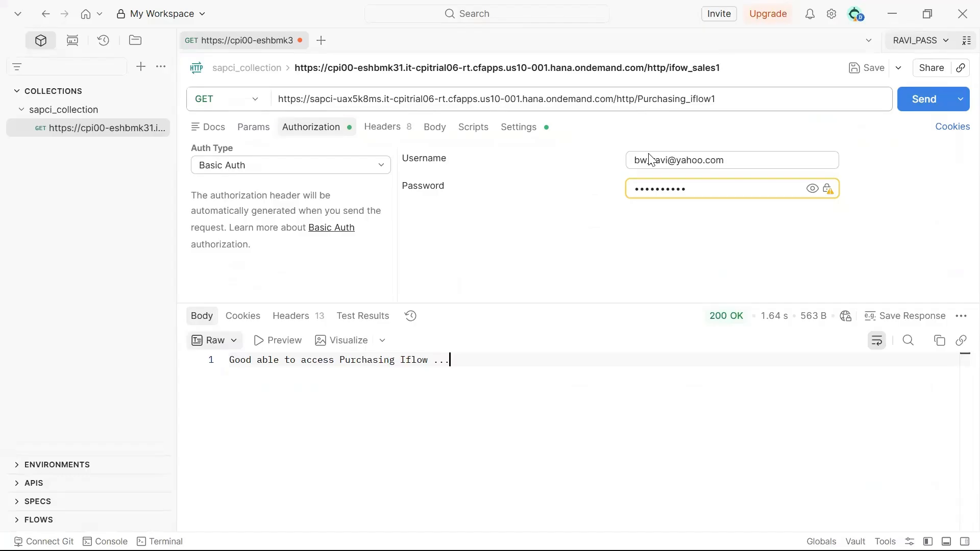
# Send the request to Sales_iflow1 and view the 403 Forbidden error page
pyautogui.click(708, 90)
pyautogui.doubleClick(689, 98)
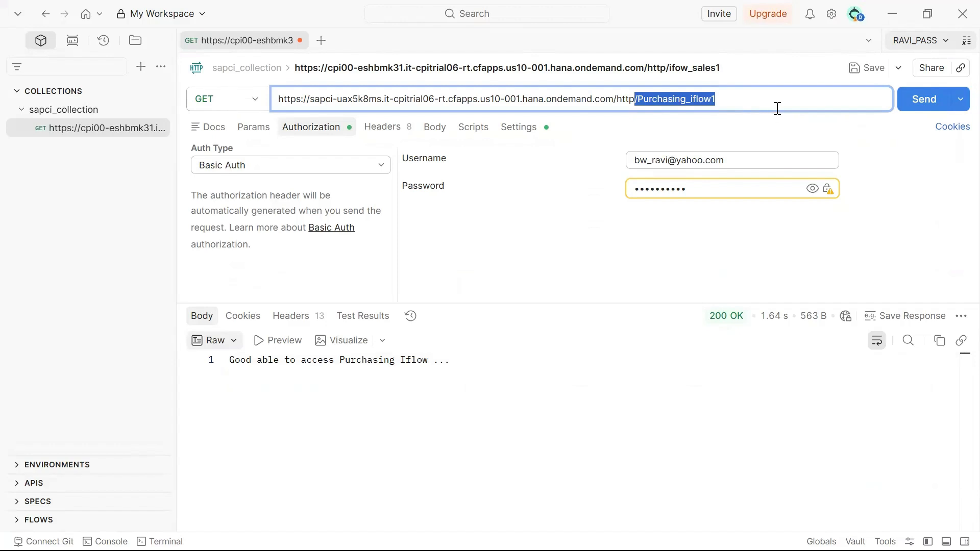
pyautogui.write('Sales_iflow1')
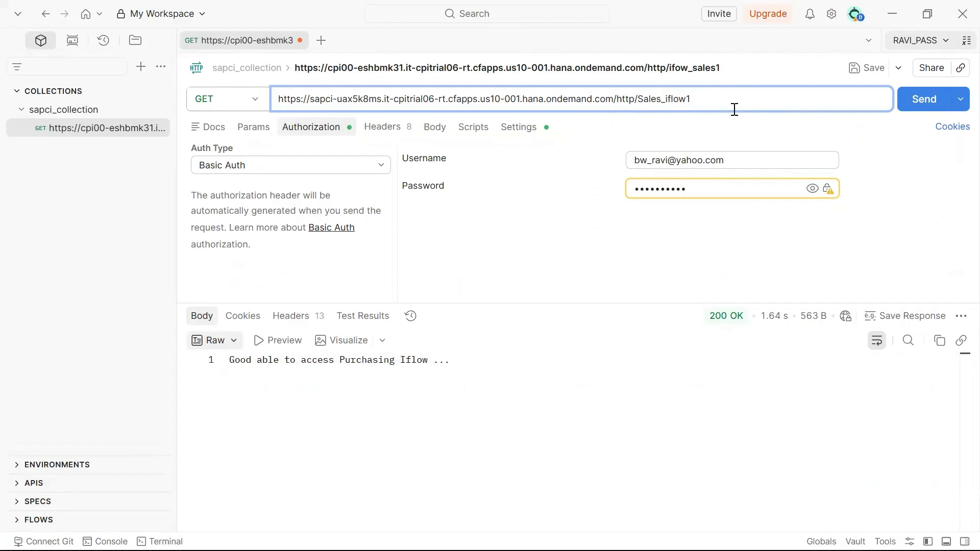
pyautogui.click(702, 214)
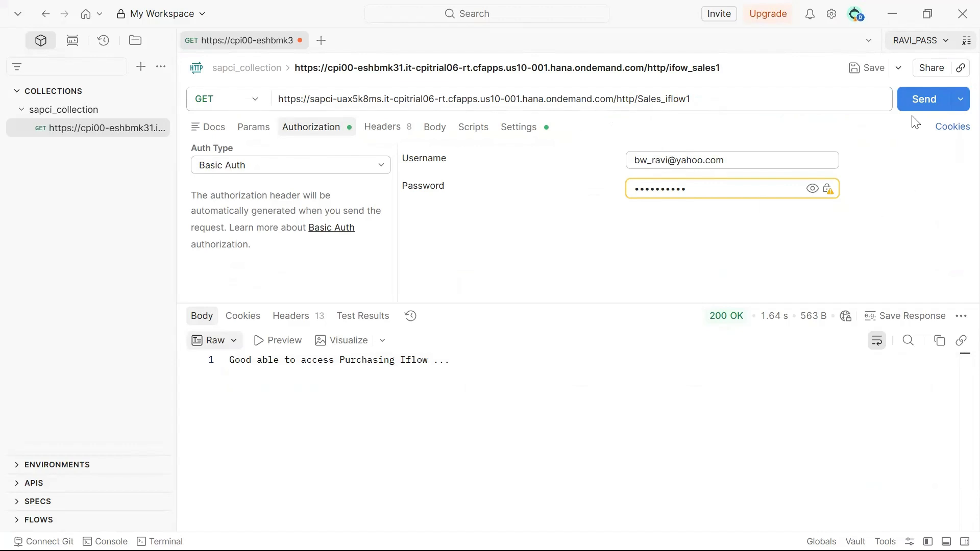
pyautogui.click(921, 104)
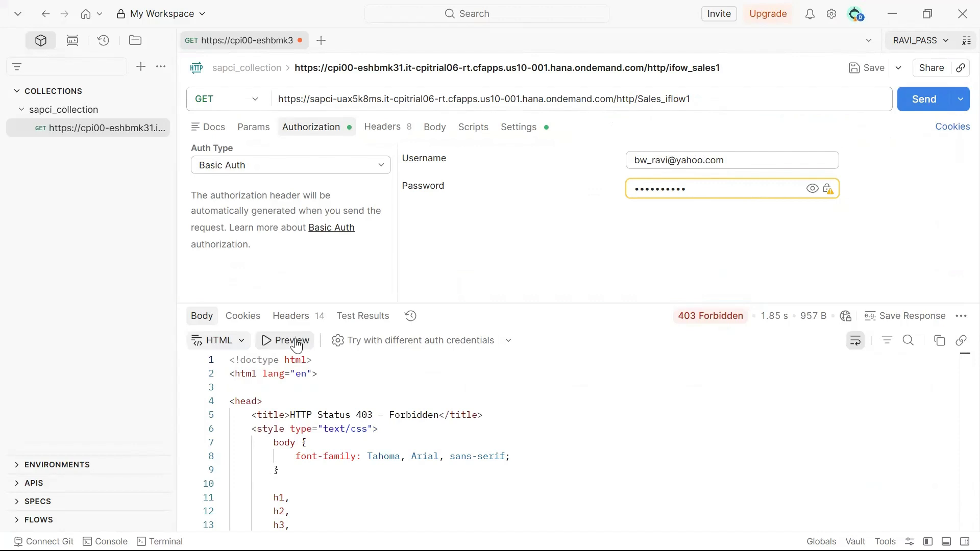
pyautogui.click(282, 340)
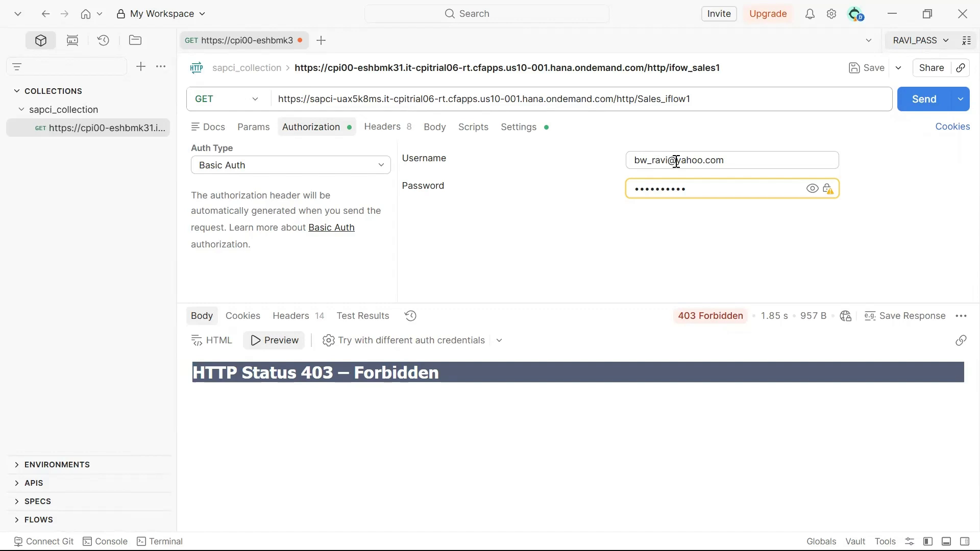
# Resend with the newly assigned user's username and confirm the 200 OK success message
pyautogui.tripleClick(733, 159)
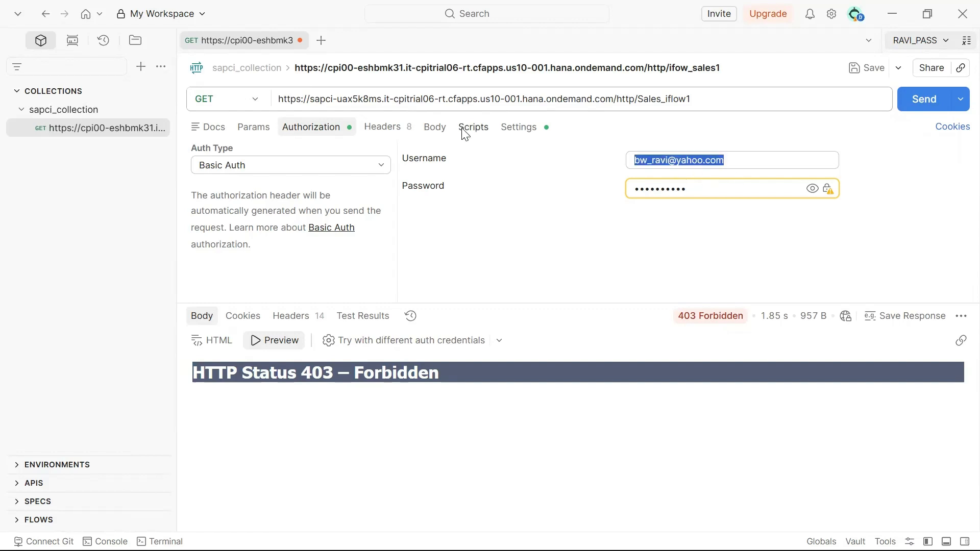
pyautogui.press('BackSpace')
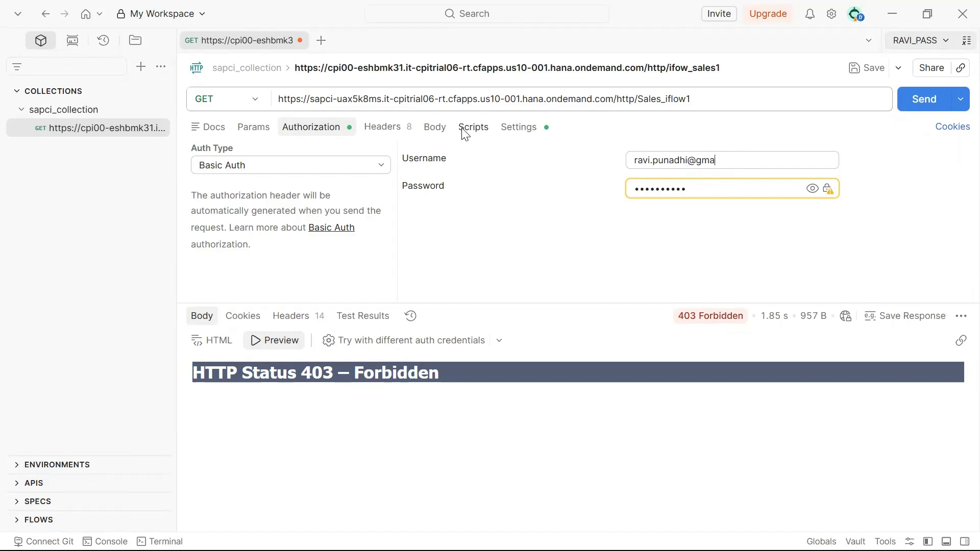
pyautogui.click(925, 99)
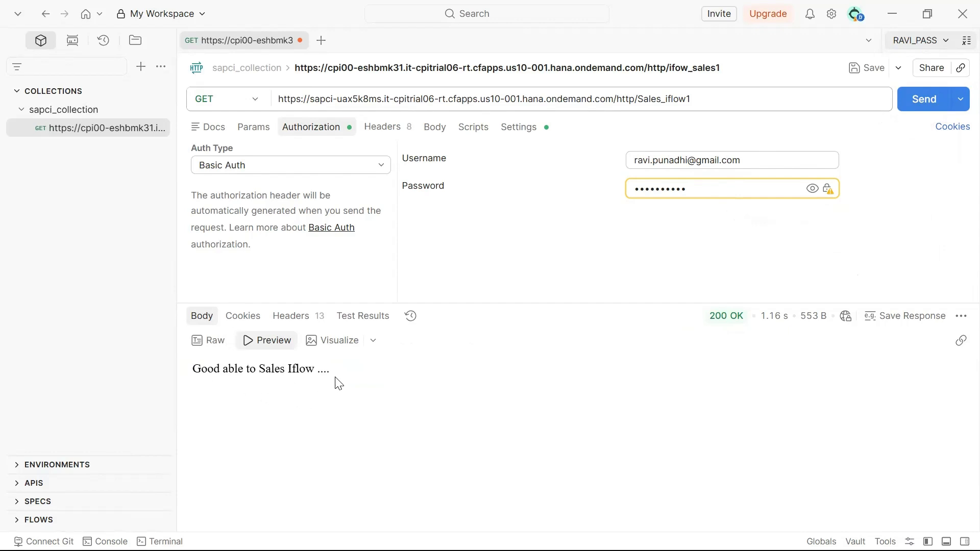
pyautogui.moveTo(330, 369); pyautogui.dragTo(207, 363)
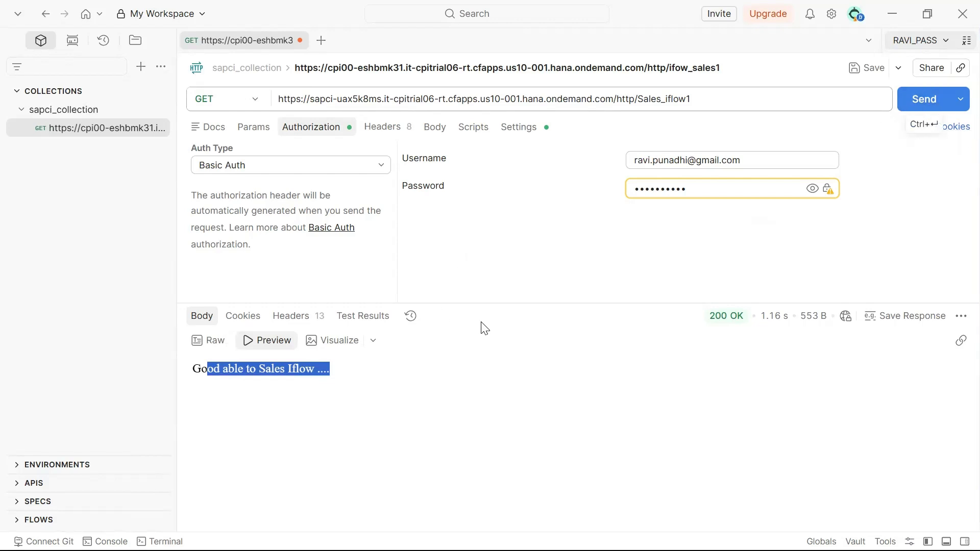
pyautogui.click(420, 377)
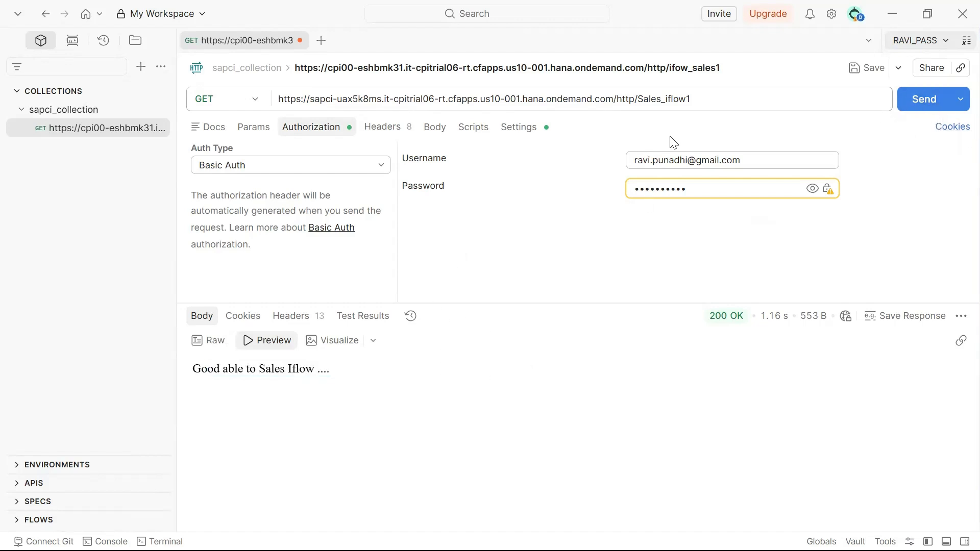
pyautogui.click(716, 104)
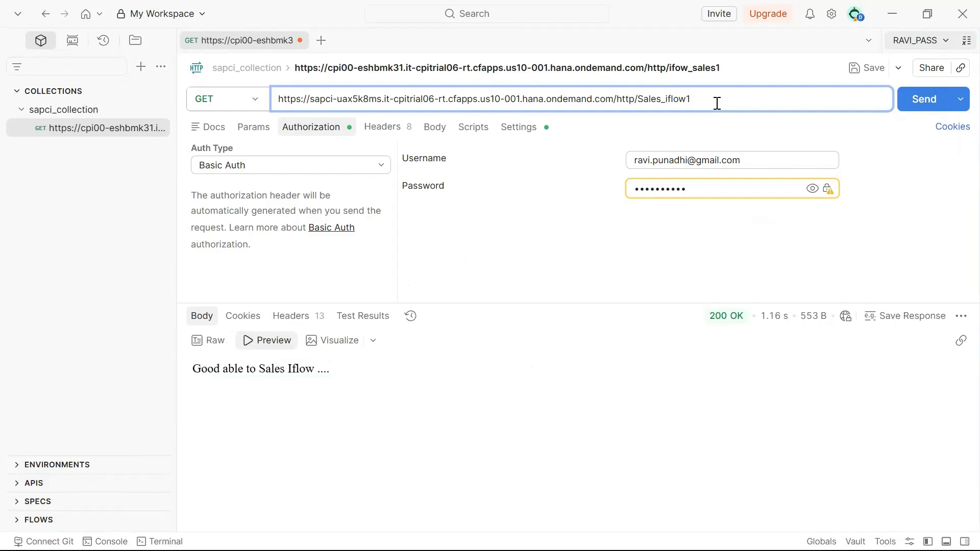
pyautogui.press('BackSpace')
pyautogui.press('BackSpace')
pyautogui.press('BackSpace')
pyautogui.press('BackSpace')
pyautogui.hotkey('alt', 'Tab')
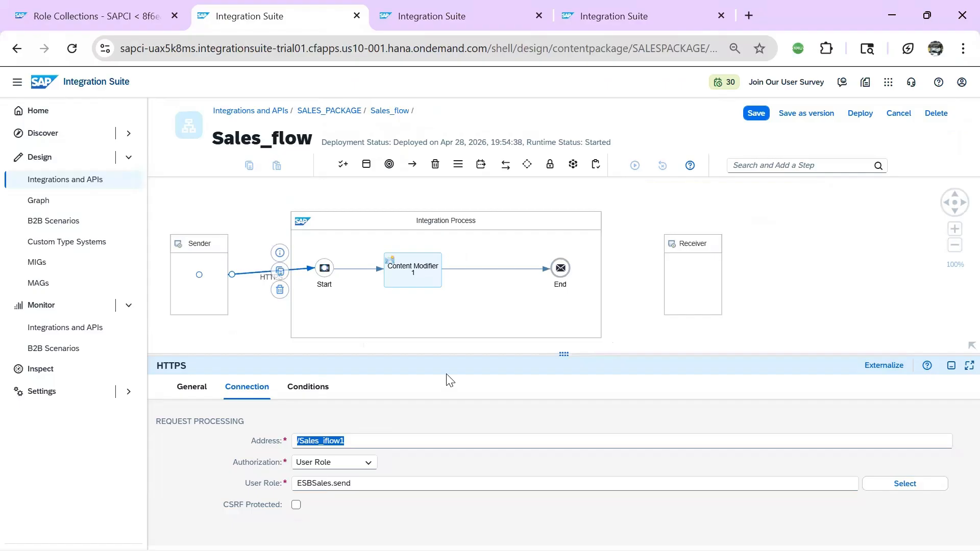
# Open Gloabl_Iflow in SALES_PACKAGE and check its HTTPS sender address /global_iflow1
pyautogui.click(330, 111)
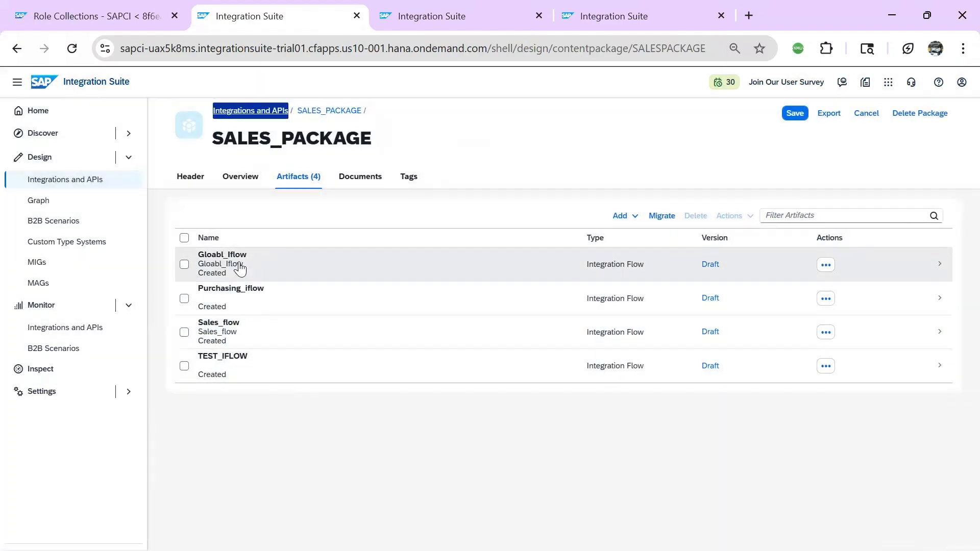
pyautogui.click(245, 263)
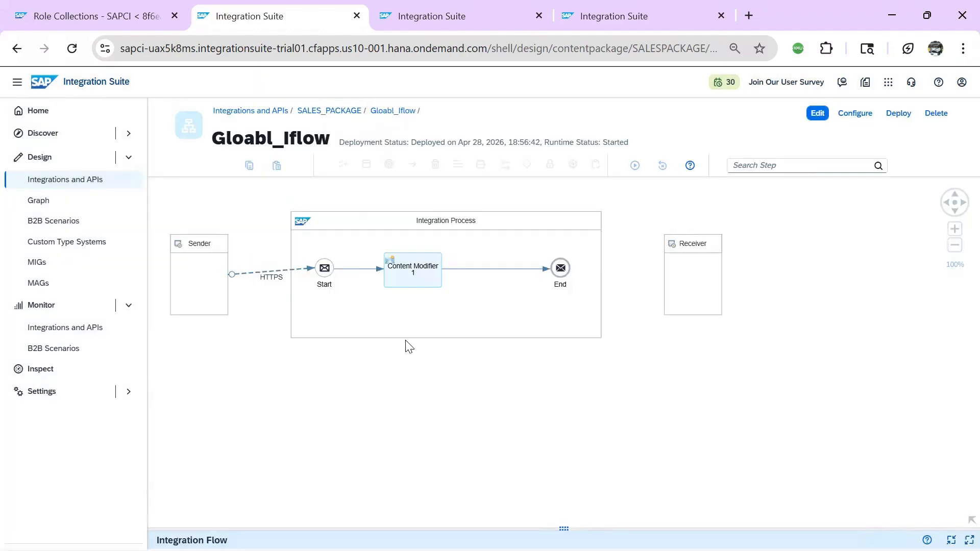
pyautogui.click(267, 277)
pyautogui.moveTo(243, 527); pyautogui.dragTo(291, 366)
pyautogui.click(248, 401)
pyautogui.moveTo(355, 451); pyautogui.dragTo(296, 454)
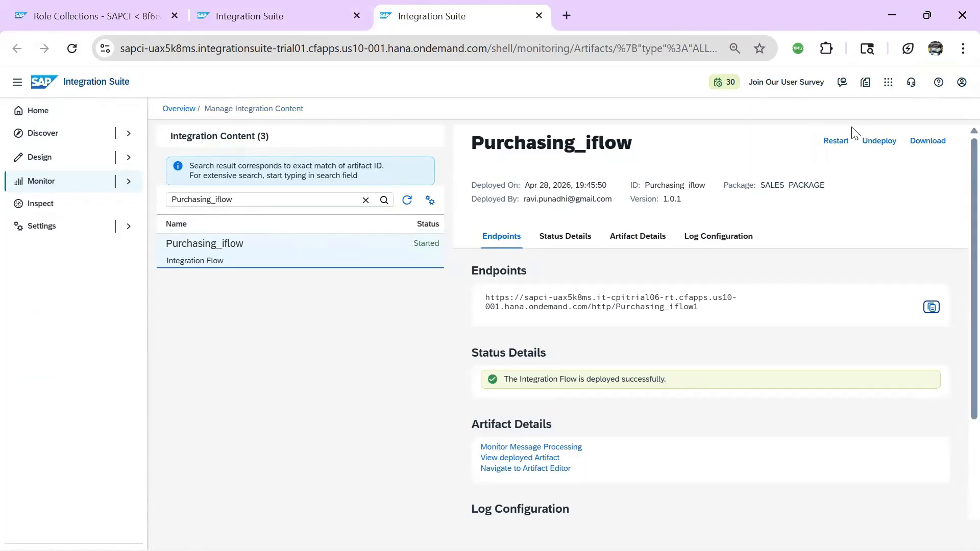
# Open Gloabl_Iflow's deployment in Manage Integration Content and copy its endpoint URL
pyautogui.click(267, 16)
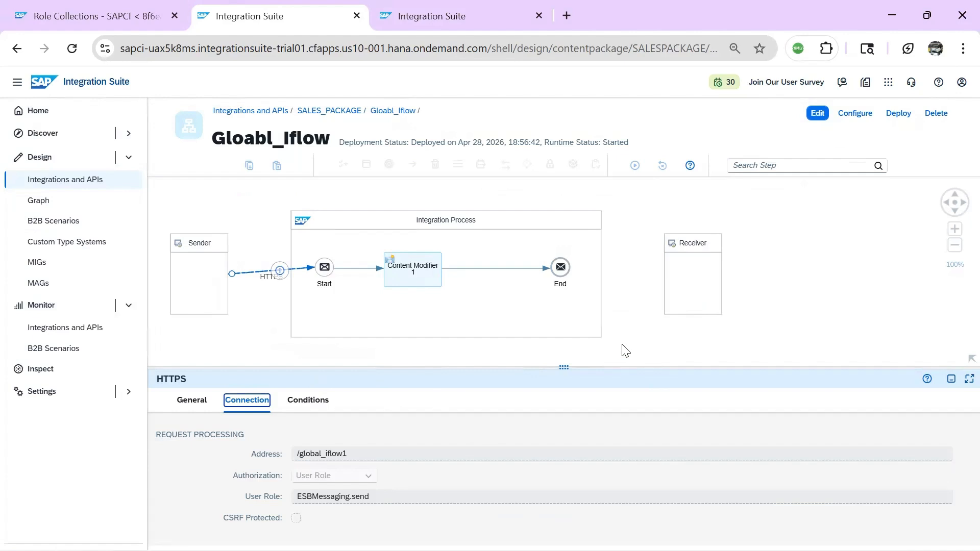
pyautogui.click(774, 332)
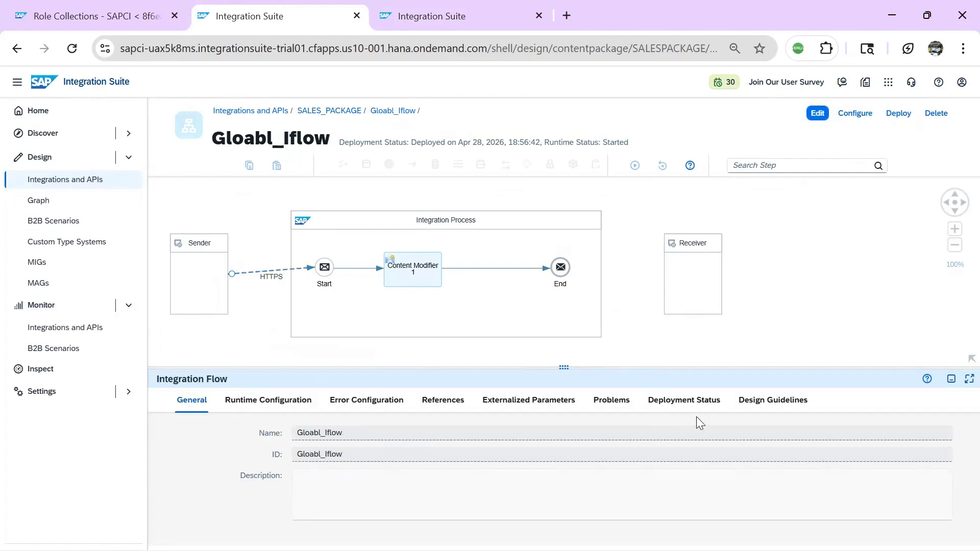
pyautogui.click(689, 402)
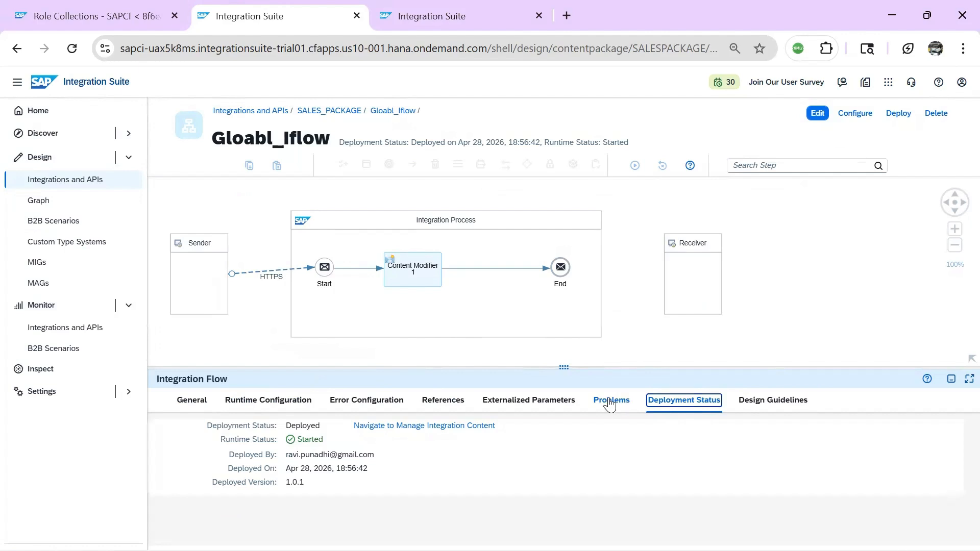
pyautogui.click(419, 426)
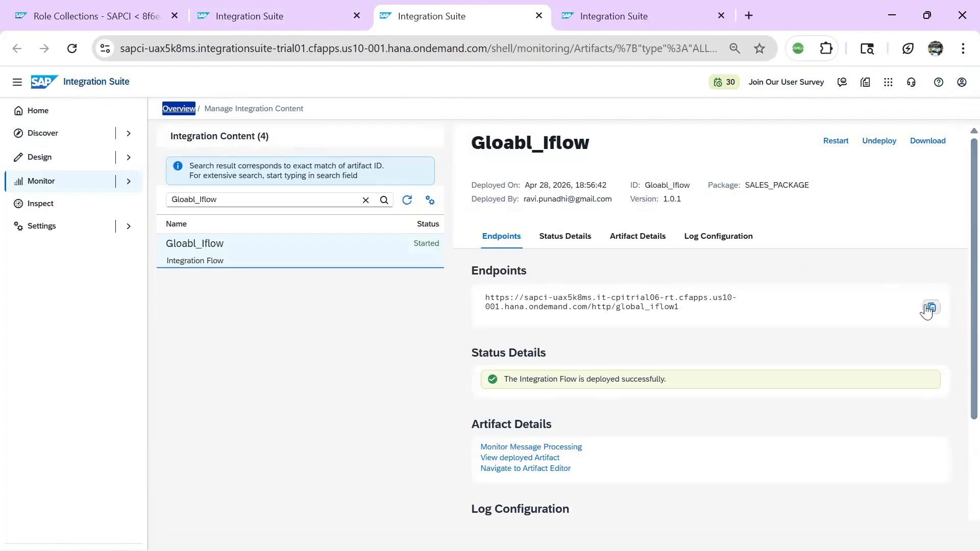
pyautogui.click(931, 308)
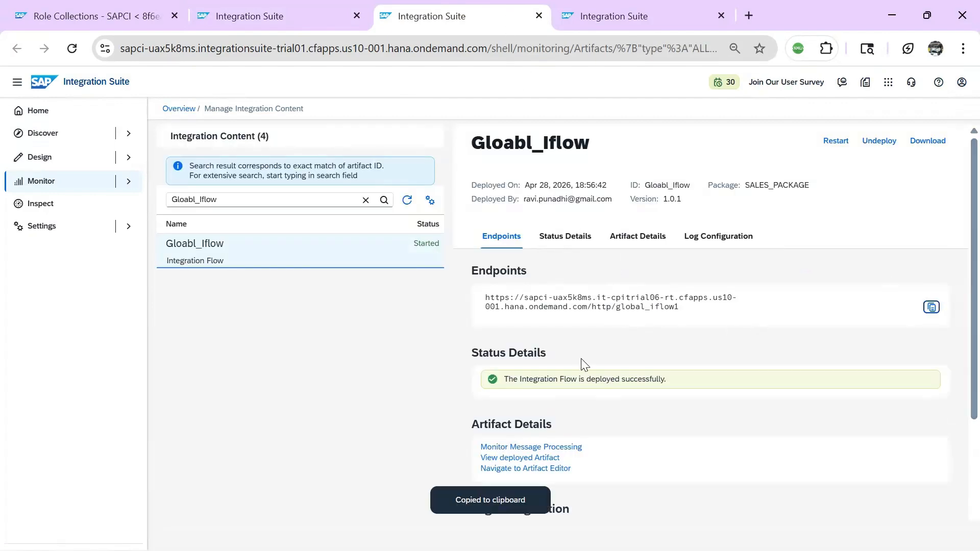
pyautogui.hotkey('alt', 'Tab')
pyautogui.hotkey('alt', 'Tab')
pyautogui.hotkey('alt', 'Tab')
pyautogui.hotkey('alt', 'Tab')
pyautogui.hotkey('alt', 'Tab')
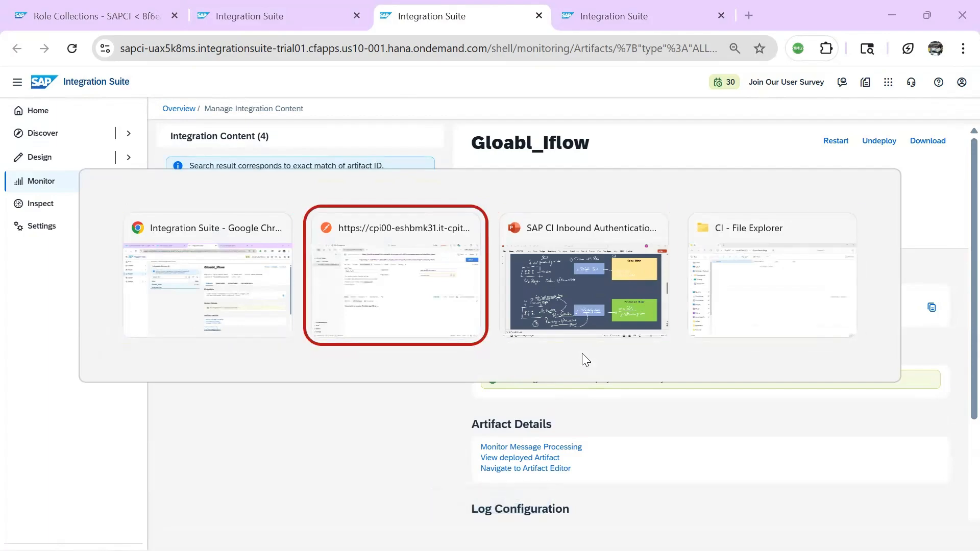
# Call the pasted global_iflow1 endpoint with the second user's e-mail as username, getting 200 OK
pyautogui.moveTo(735, 102); pyautogui.dragTo(211, 94)
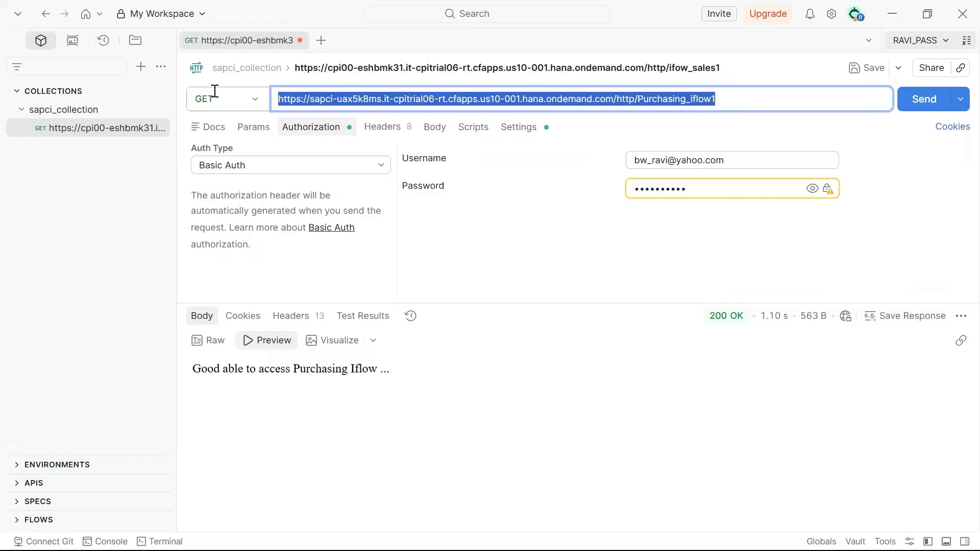
pyautogui.hotkey('ctrl', 'v')
pyautogui.moveTo(737, 161); pyautogui.dragTo(484, 170)
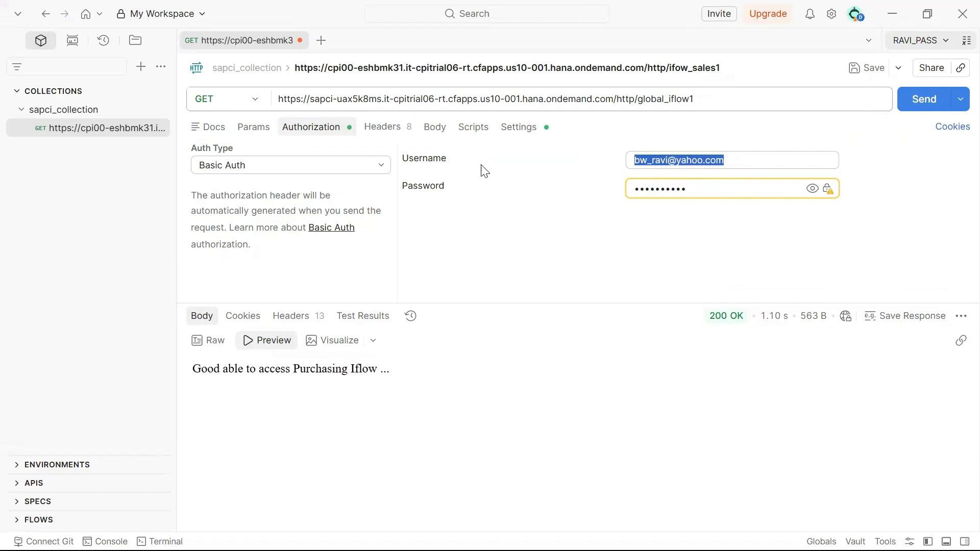
pyautogui.press('BackSpace')
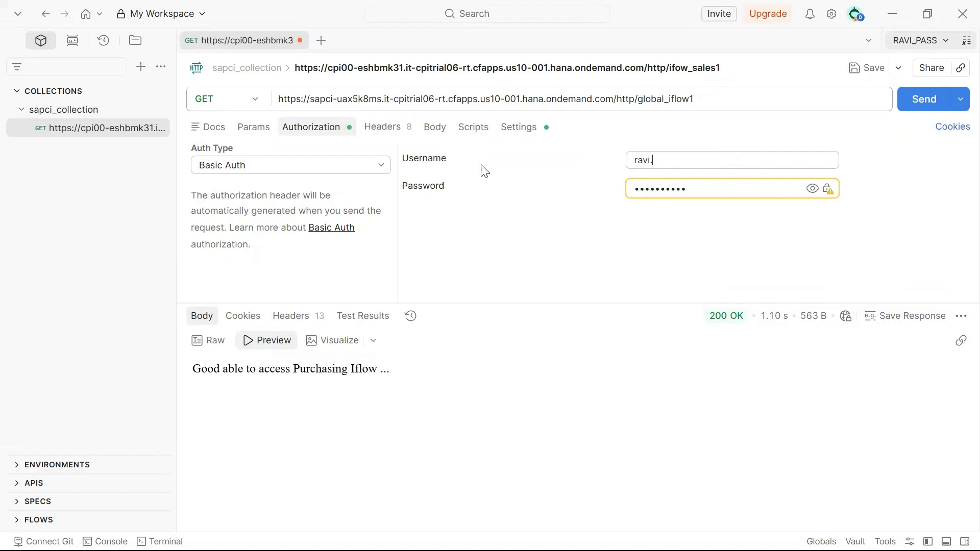
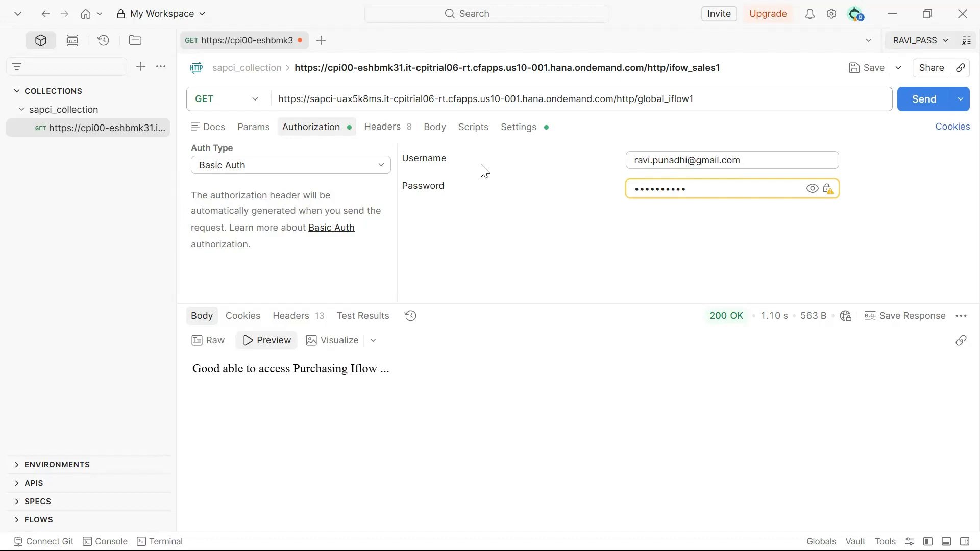
pyautogui.click(926, 104)
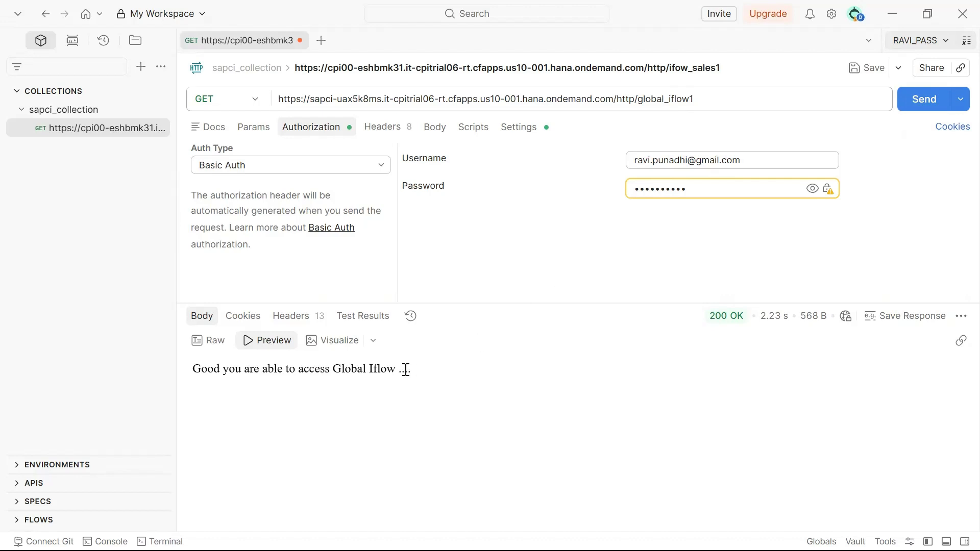
# Change the request URL to end with /http/Purchasing_iflow1
pyautogui.click(714, 99)
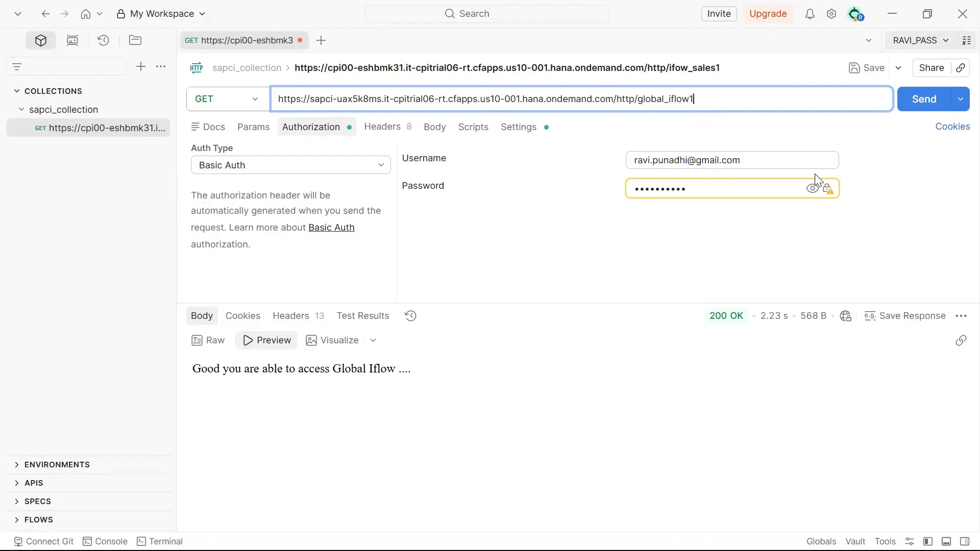
pyautogui.press('BackSpace')
pyautogui.press('BackSpace')
pyautogui.press('BackSpace')
pyautogui.press('BackSpace')
pyautogui.press('BackSpace')
pyautogui.press('BackSpace')
pyautogui.press('BackSpace')
pyautogui.press('BackSpace')
pyautogui.press('BackSpace')
pyautogui.write('Purchasing')
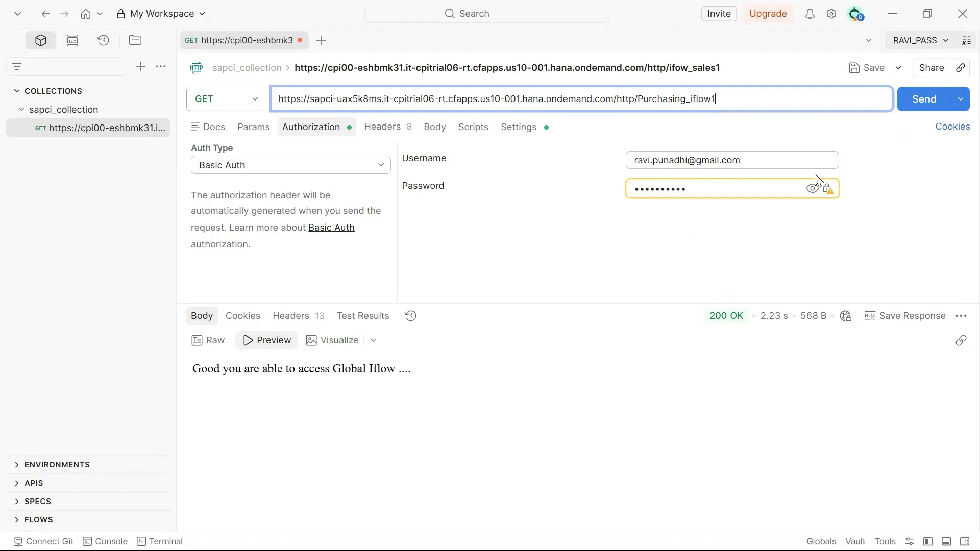
# As the second user, call Purchasing_iflow1 (403 Forbidden), then call Sales_iflow1 (200 OK)
pyautogui.hotkey('ctrl', 'Return')
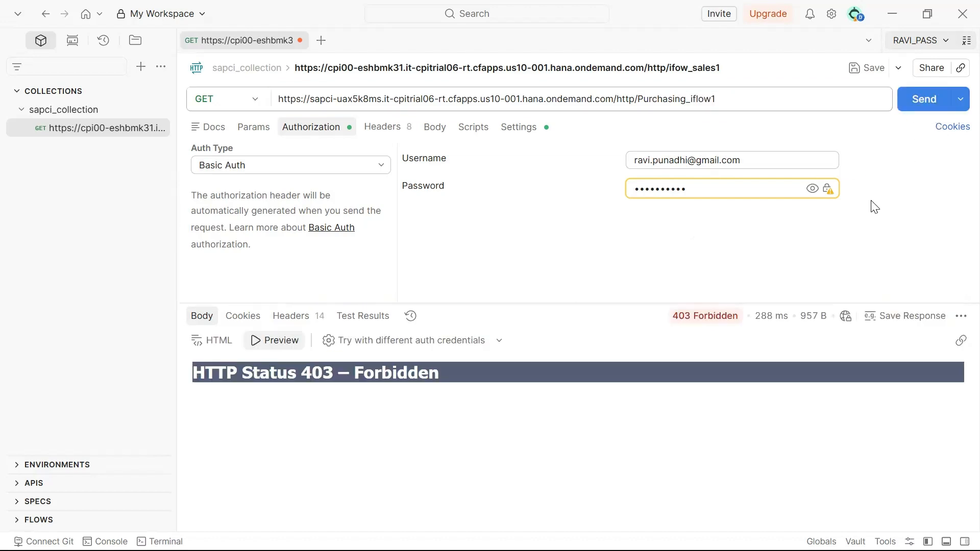
pyautogui.click(776, 110)
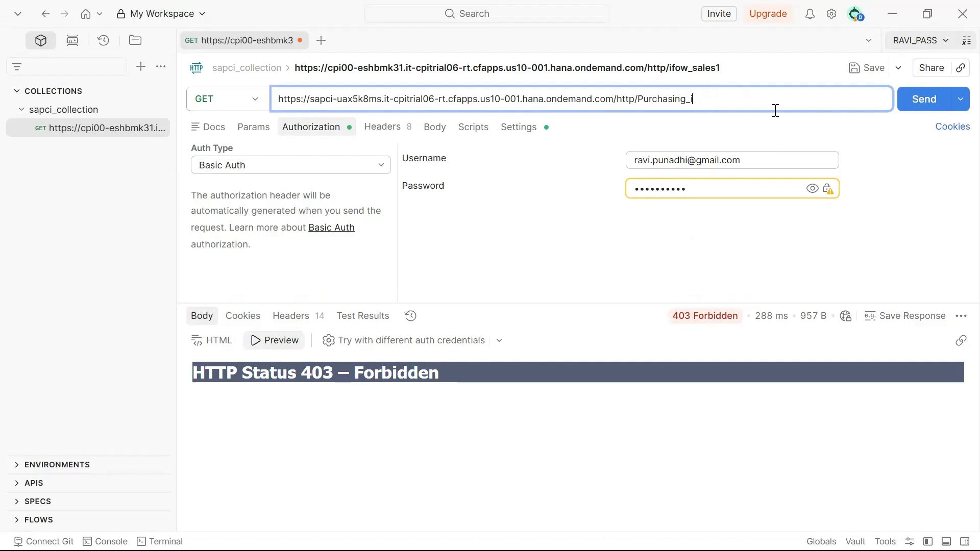
pyautogui.press('BackSpace')
pyautogui.press('BackSpace')
pyautogui.press('BackSpace')
pyautogui.press('BackSpace')
pyautogui.press('BackSpace')
pyautogui.press('BackSpace')
pyautogui.press('BackSpace')
pyautogui.press('BackSpace')
pyautogui.write('Sales_')
pyautogui.write('i')
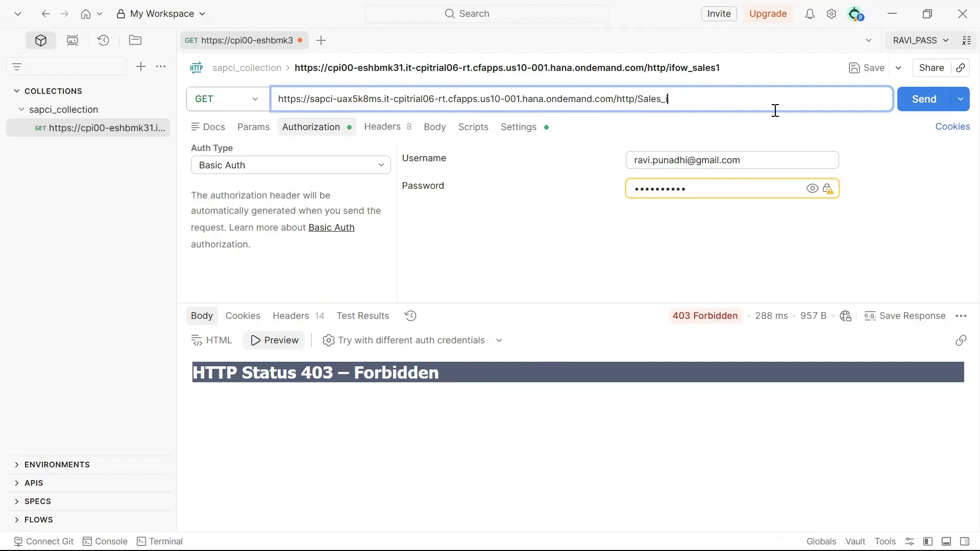
pyautogui.write('flow1')
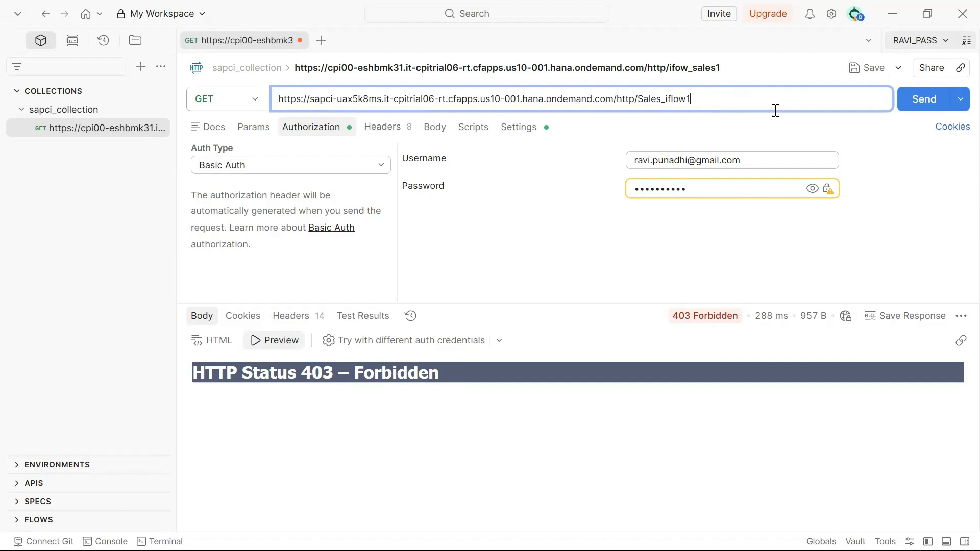
pyautogui.click(918, 99)
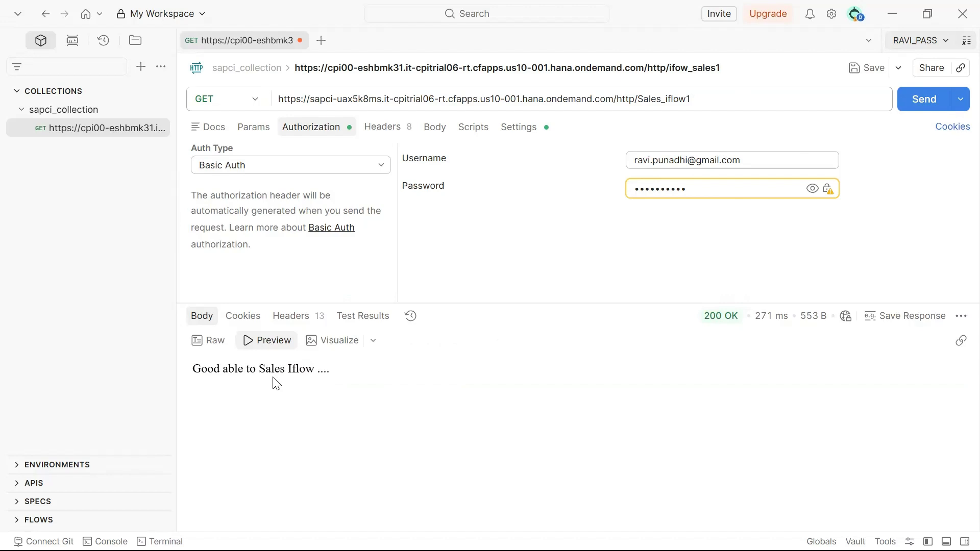
# Change the request URL back to Purchasing_iflow1 and send it again
pyautogui.click(702, 99)
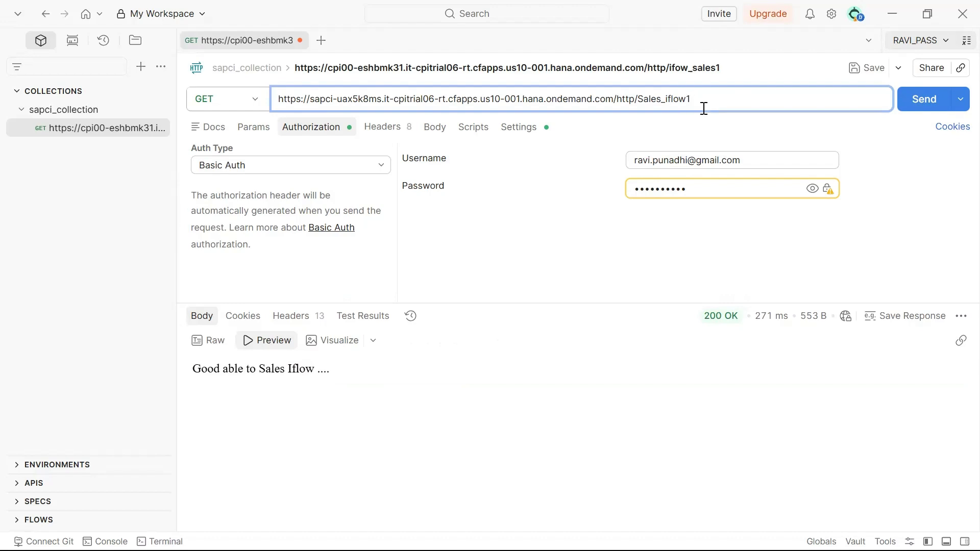
pyautogui.click(663, 100)
pyautogui.press('BackSpace')
pyautogui.press('BackSpace')
pyautogui.press('BackSpace')
pyautogui.press('BackSpace')
pyautogui.press('BackSpace')
pyautogui.write('Purchasing')
pyautogui.click(918, 108)
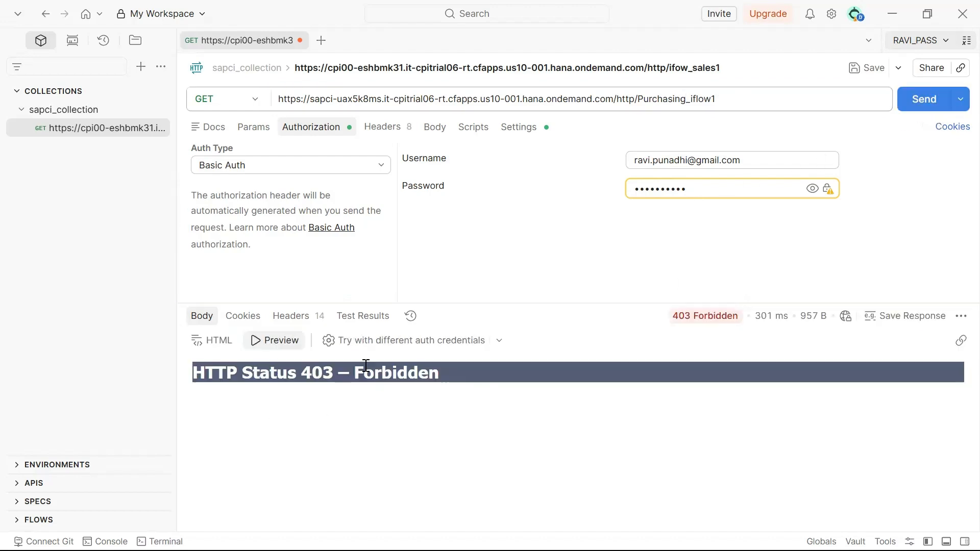
# Set the Basic Auth username to the original user's e-mail and resend Purchasing_iflow1
pyautogui.moveTo(755, 160); pyautogui.dragTo(607, 162)
pyautogui.press('BackSpace')
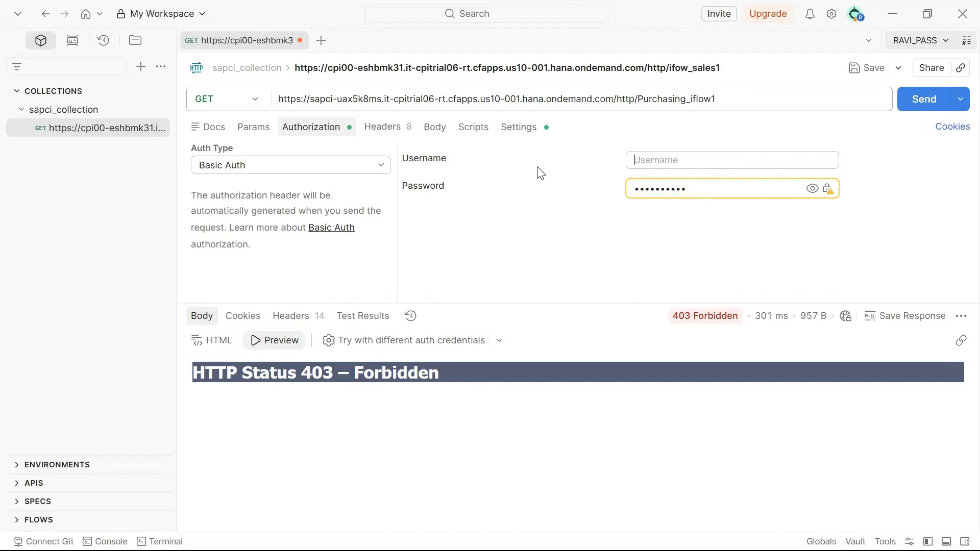
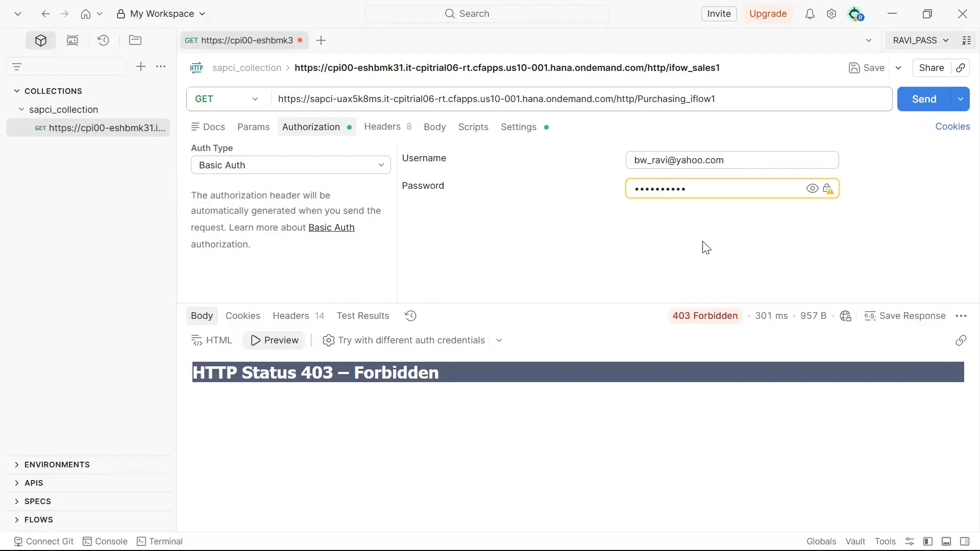
pyautogui.click(921, 101)
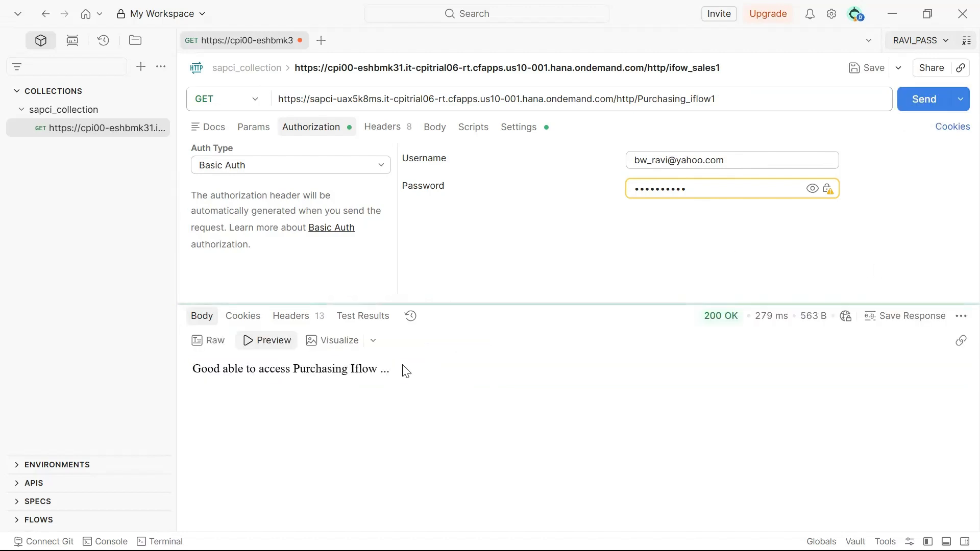